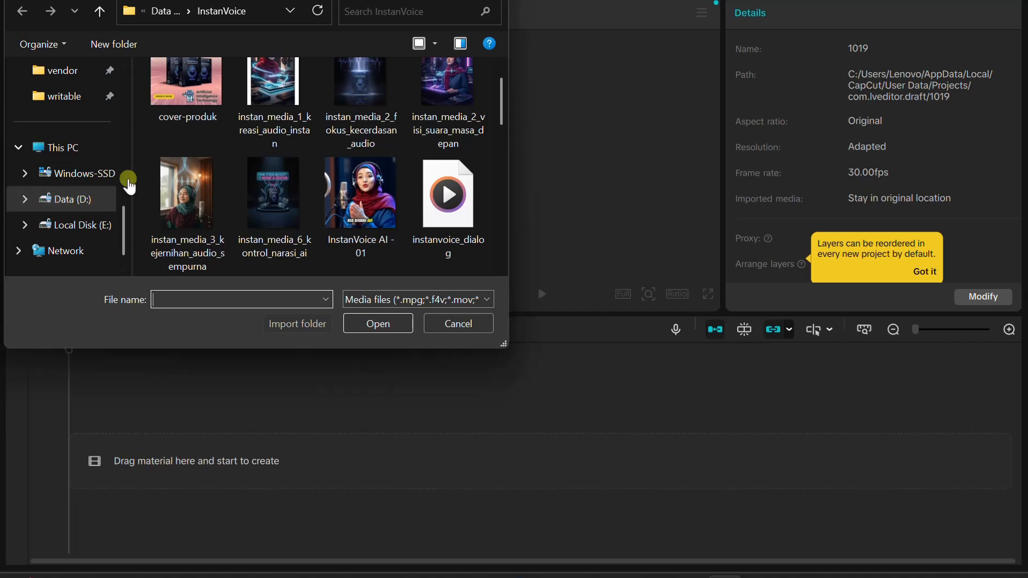
# Import instanvoice_part_4.mp3 from the InstanVoice folder and place it at the start of the timeline
pyautogui.scroll(-3, 200, 179)
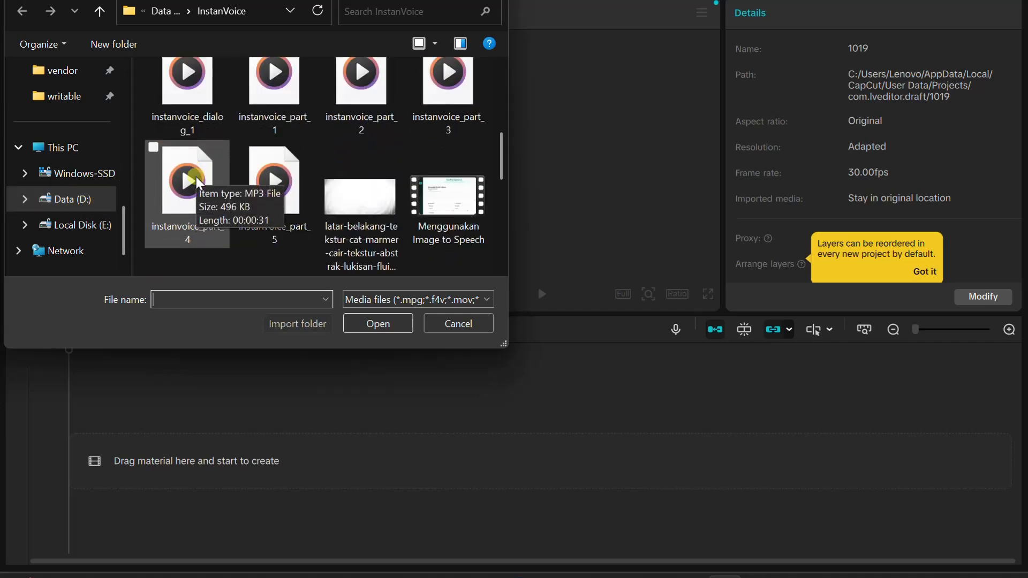
pyautogui.click(196, 177)
pyautogui.doubleClick(196, 177)
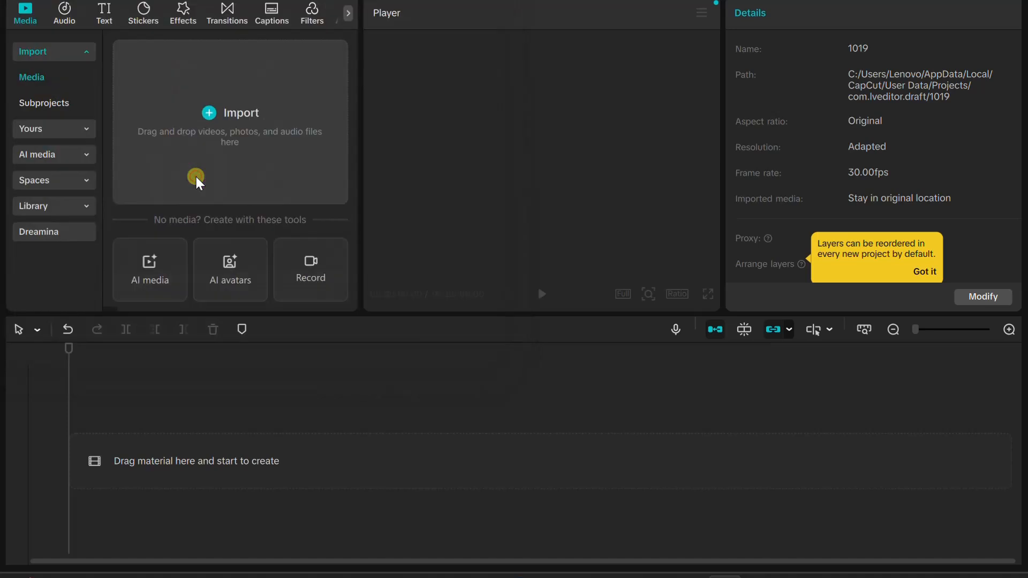
pyautogui.moveTo(159, 119); pyautogui.dragTo(137, 465)
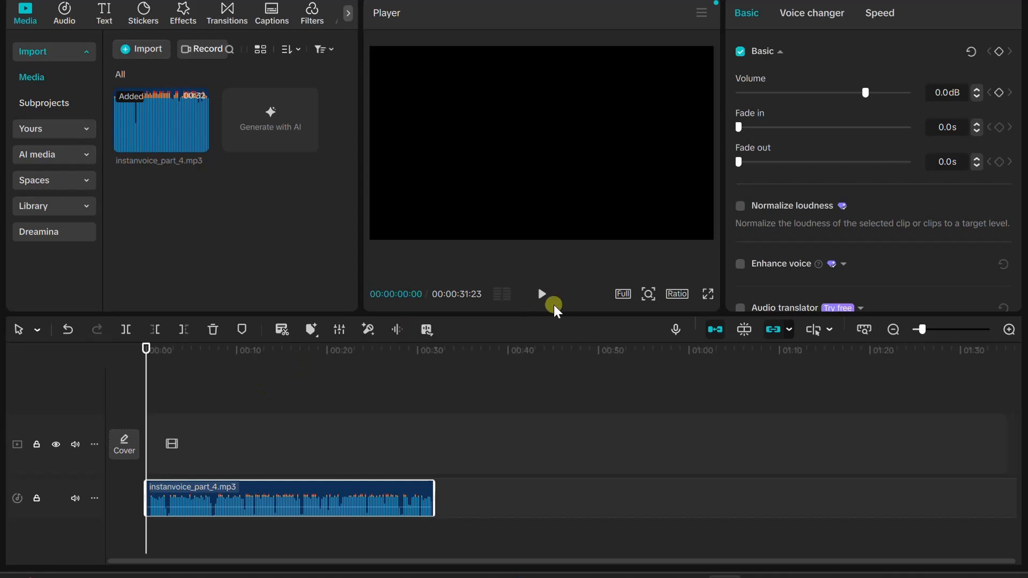
# Play back the narration audio to listen to it, and return the playhead to the start of the timeline
pyautogui.click(543, 296)
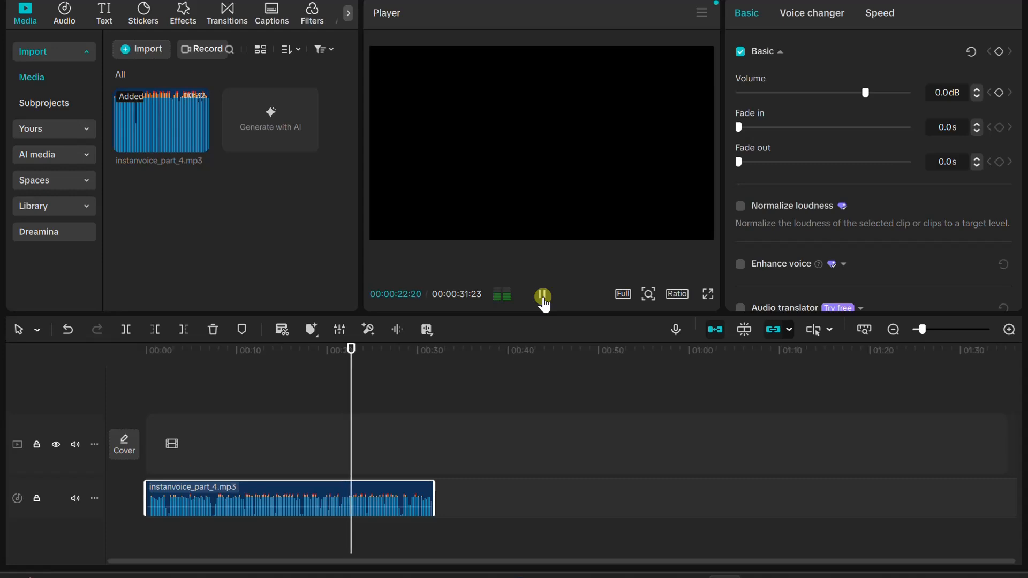
pyautogui.click(543, 296)
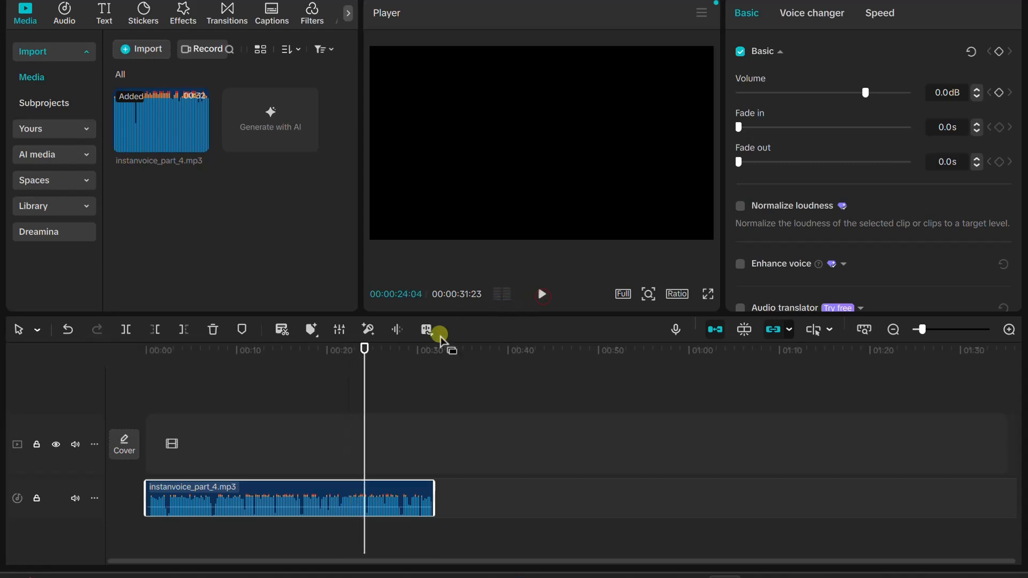
pyautogui.moveTo(365, 348); pyautogui.dragTo(87, 412)
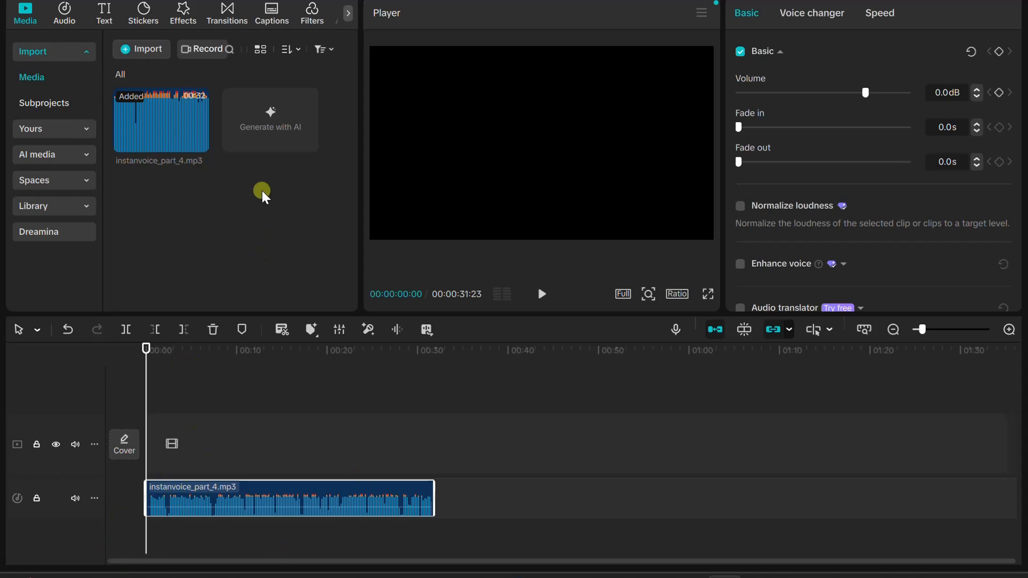
# Import the product image gabungan_2 (1) from the Downloads folder into the project media
pyautogui.click(140, 51)
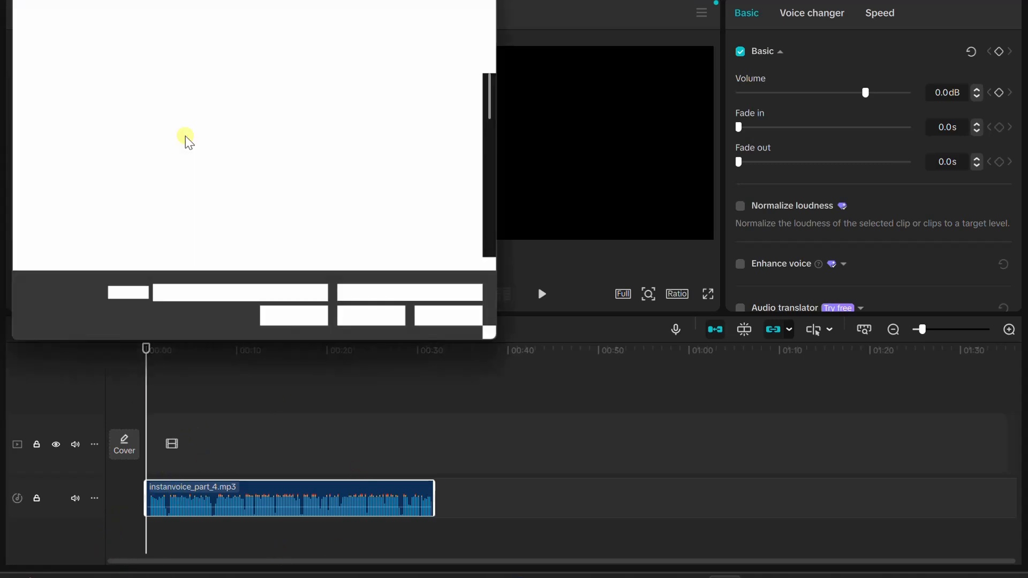
pyautogui.scroll(5, 59, 153)
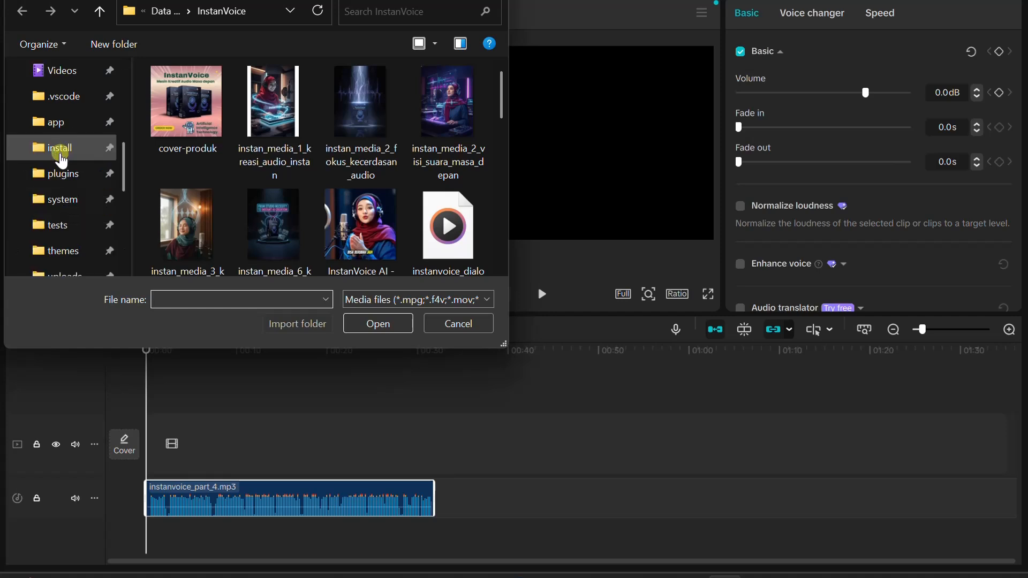
pyautogui.click(73, 122)
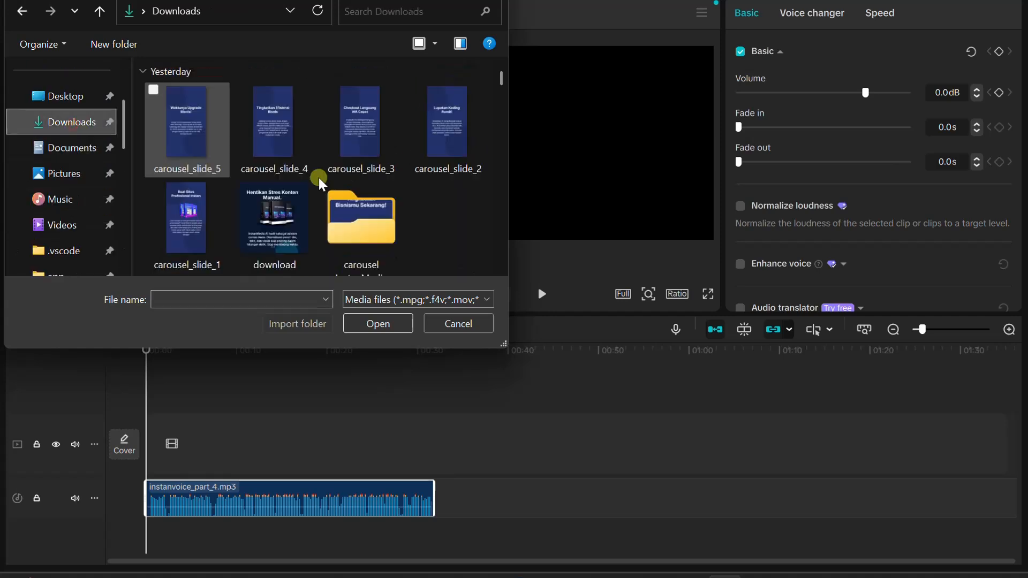
pyautogui.scroll(-1, 294, 193)
pyautogui.scroll(-10, 292, 199)
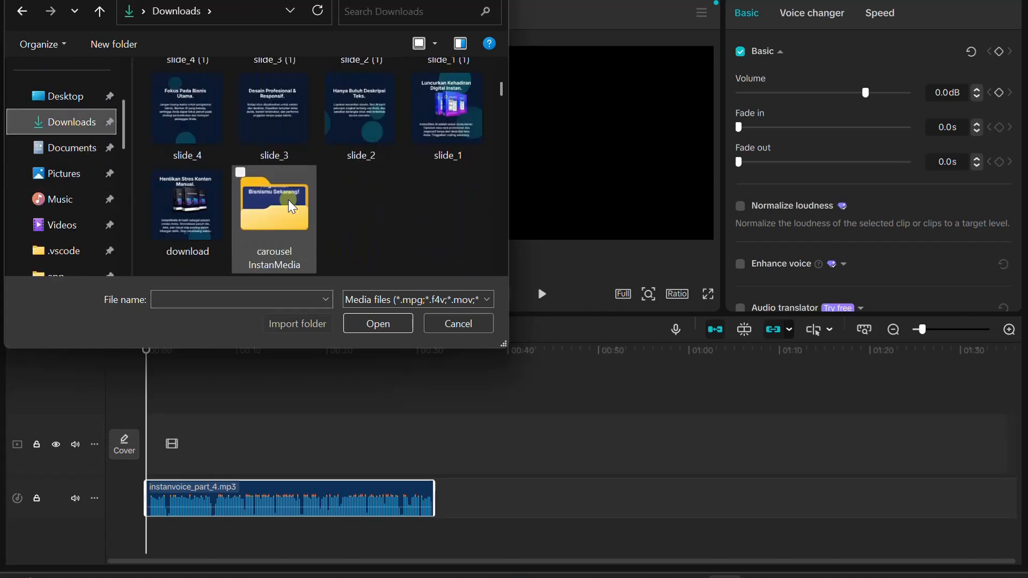
pyautogui.scroll(-8, 291, 217)
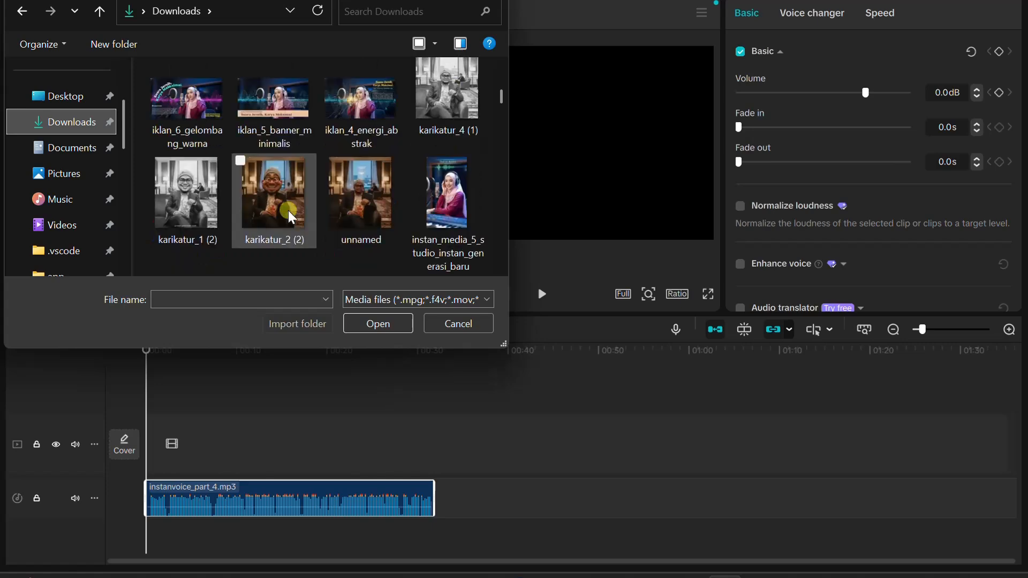
pyautogui.scroll(-8, 291, 218)
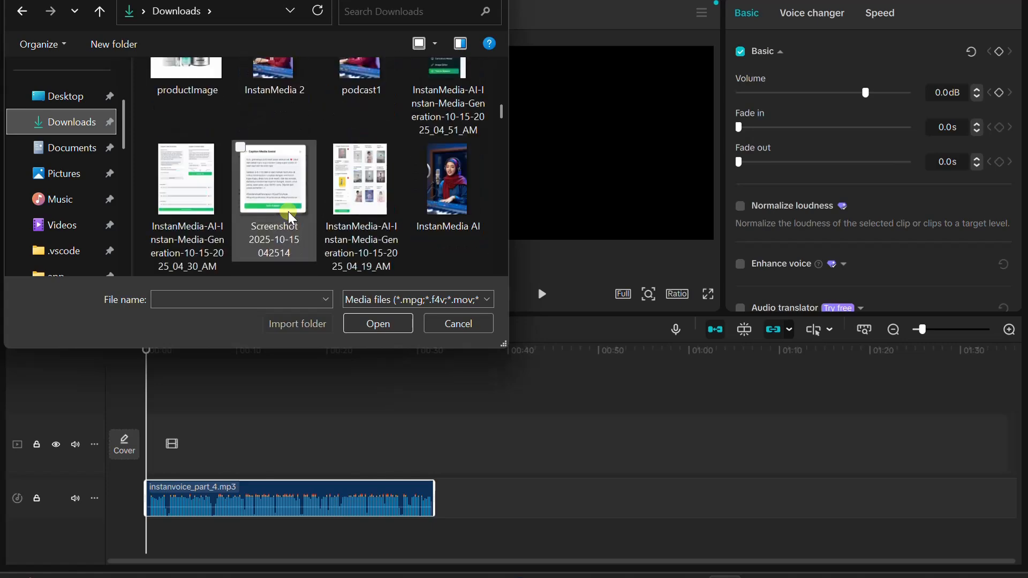
pyautogui.scroll(-8, 298, 214)
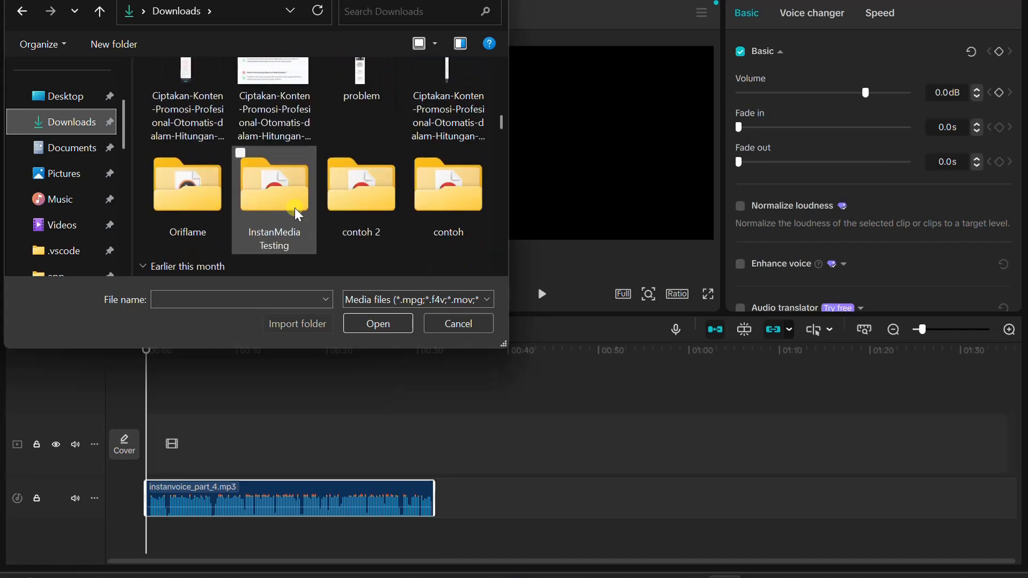
pyautogui.scroll(-8, 297, 214)
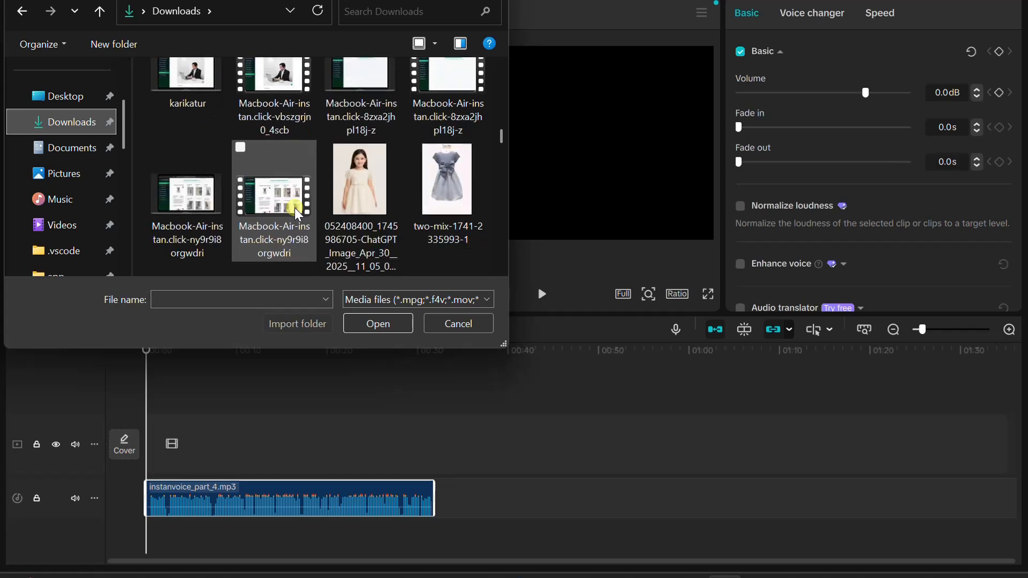
pyautogui.scroll(-8, 294, 208)
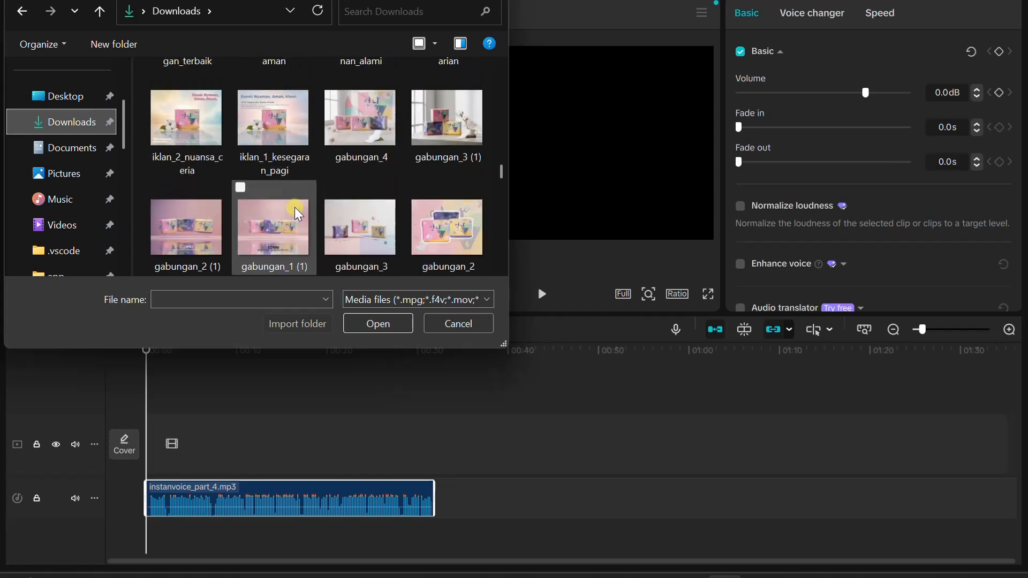
pyautogui.scroll(-1, 273, 235)
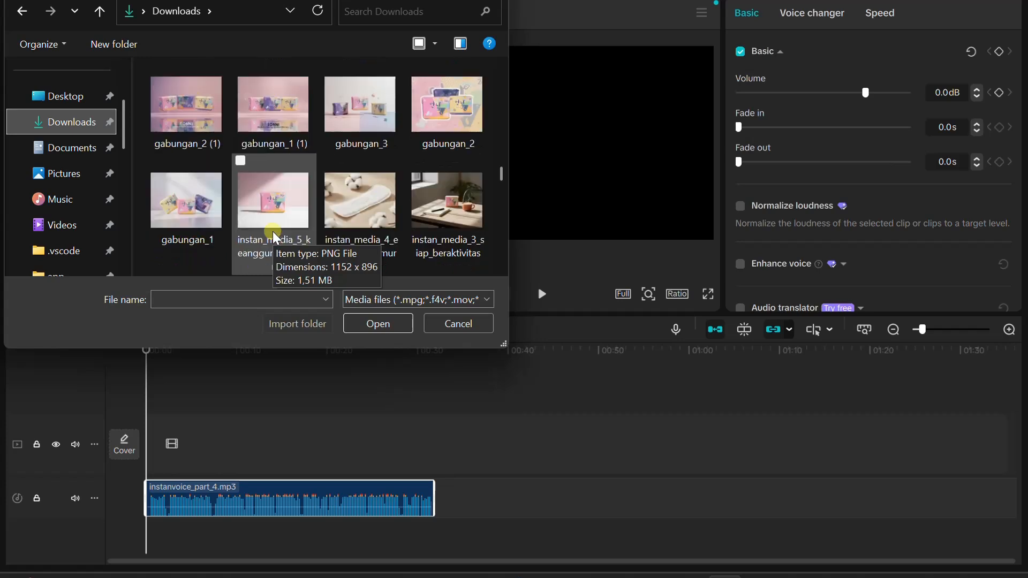
pyautogui.scroll(-3, 273, 236)
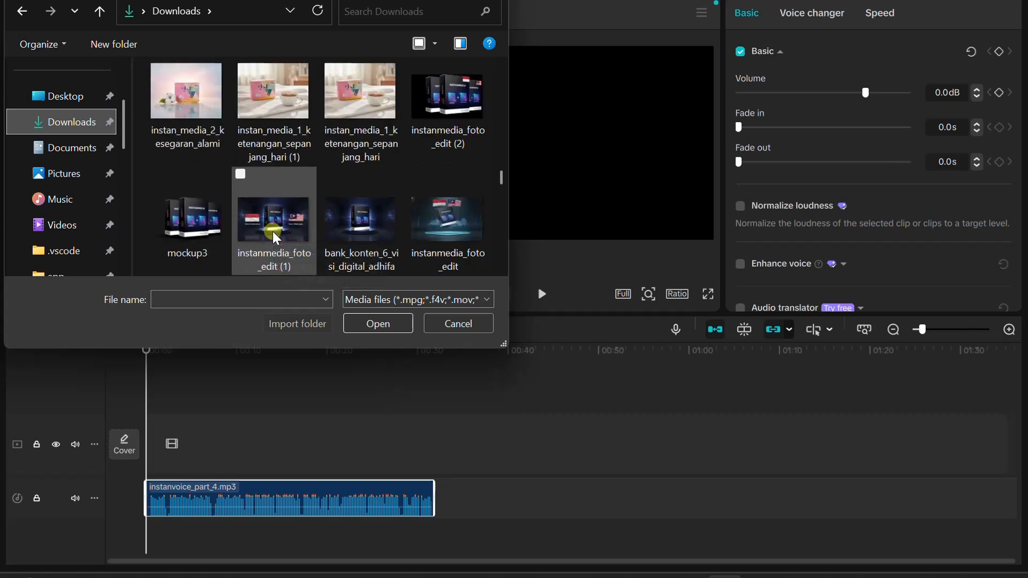
pyautogui.scroll(-2, 272, 231)
pyautogui.scroll(1, 272, 232)
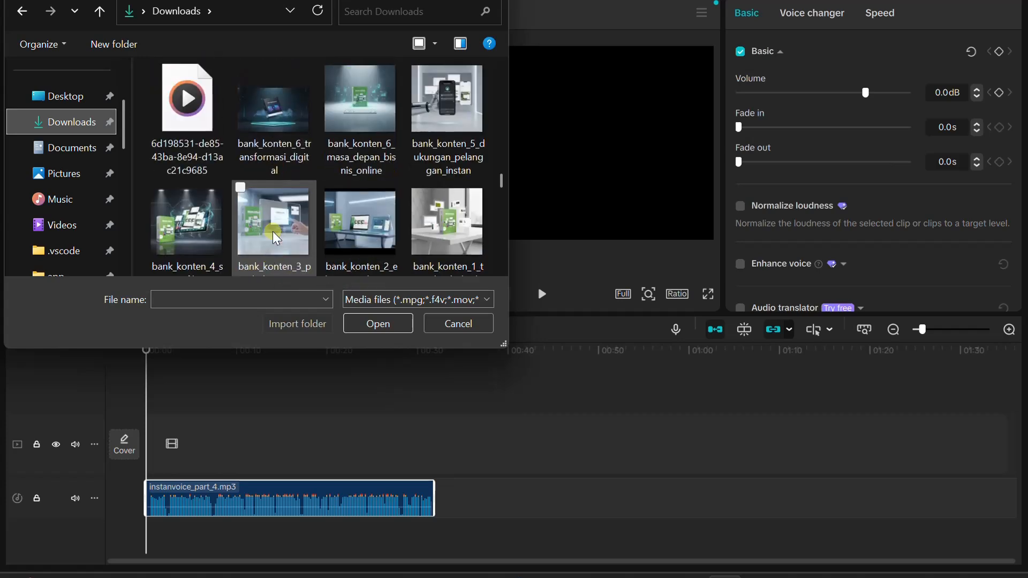
pyautogui.scroll(-1, 272, 231)
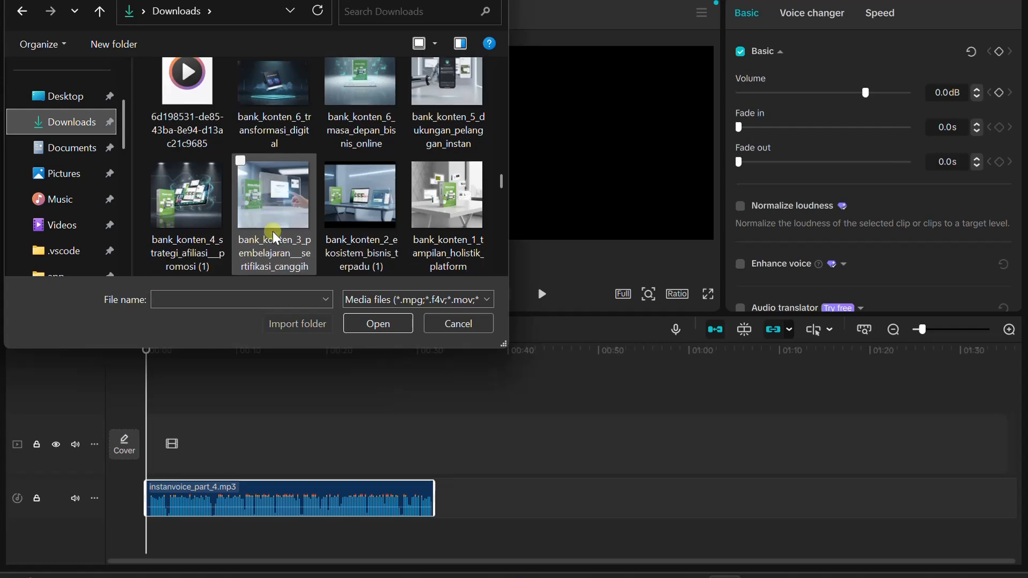
pyautogui.scroll(-5, 272, 231)
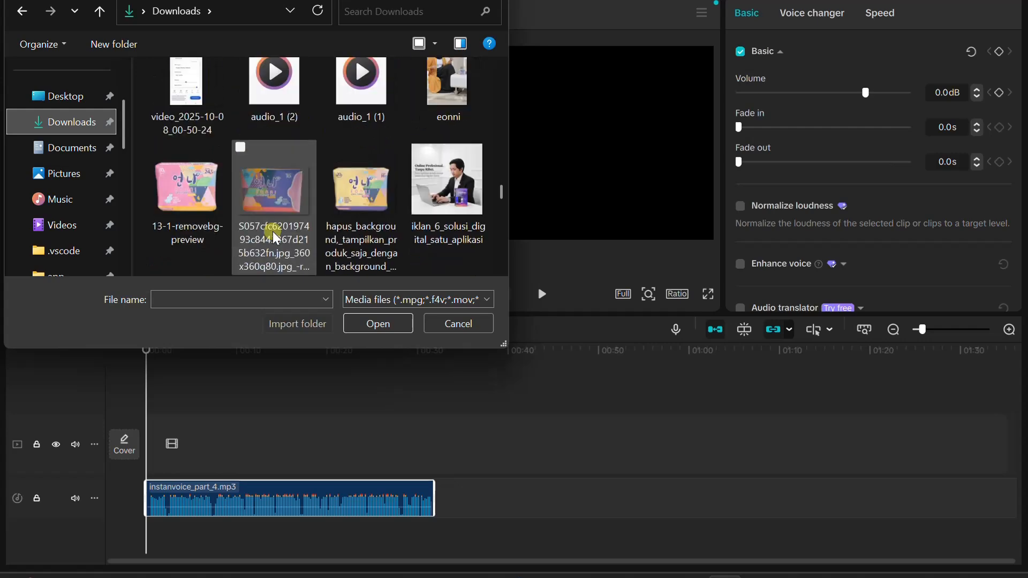
pyautogui.scroll(-1, 272, 231)
pyautogui.scroll(3, 272, 231)
pyautogui.scroll(6, 272, 231)
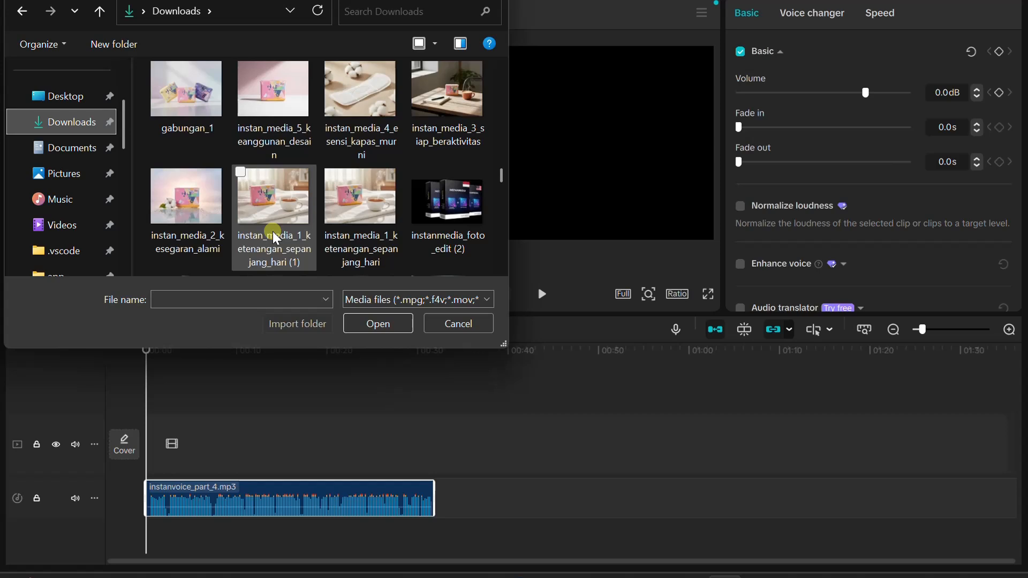
pyautogui.scroll(1, 272, 232)
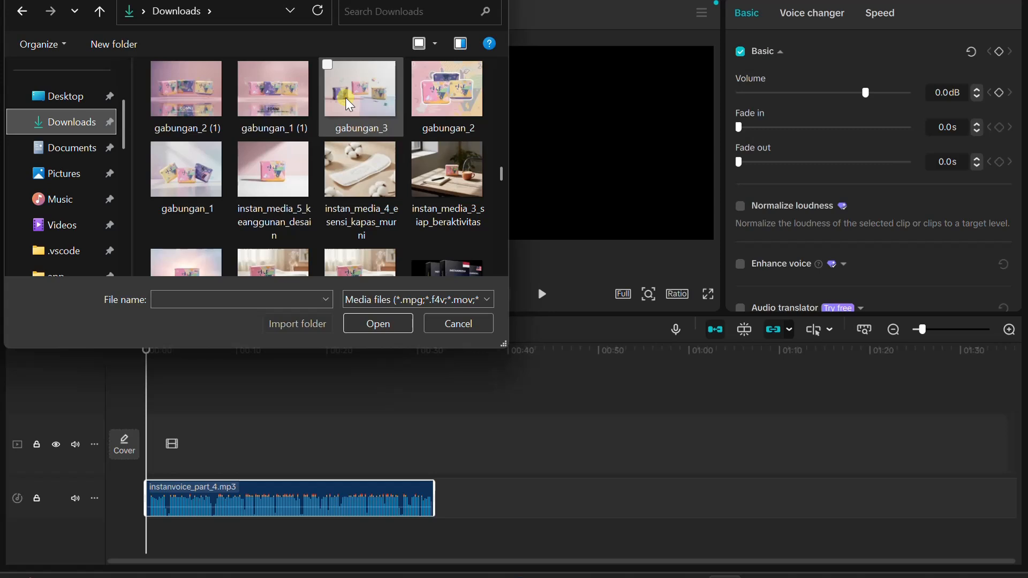
pyautogui.doubleClick(189, 80)
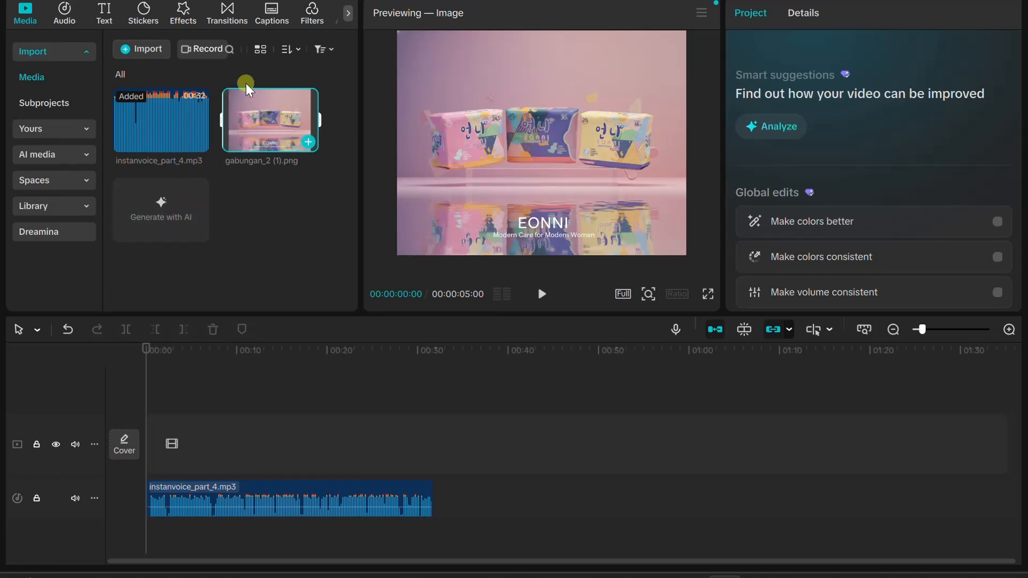
# Import the image gabungan_3 from Downloads and place it on the main video track at the start, above the audio
pyautogui.click(140, 48)
pyautogui.scroll(-12, 280, 155)
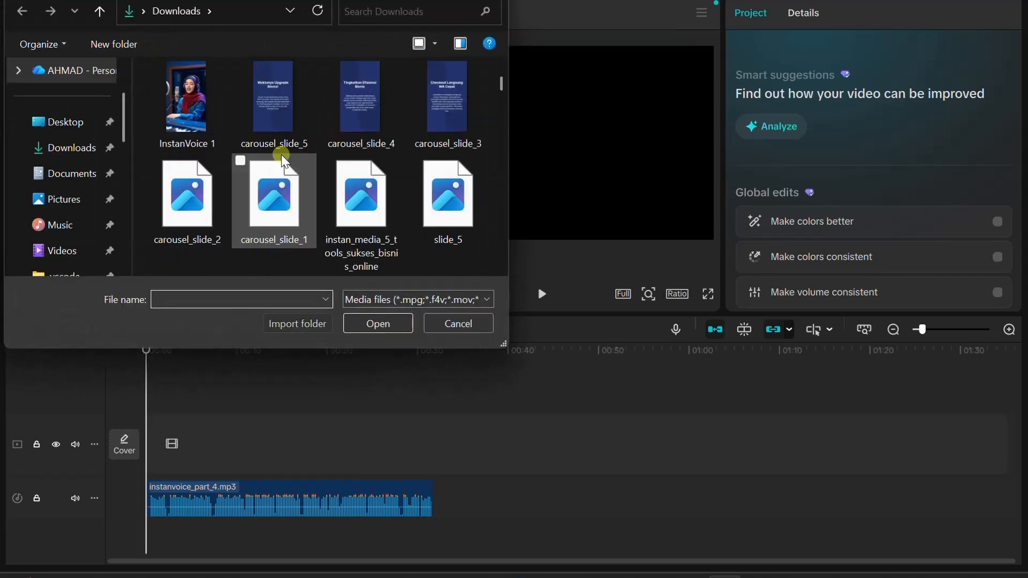
pyautogui.scroll(-15, 307, 207)
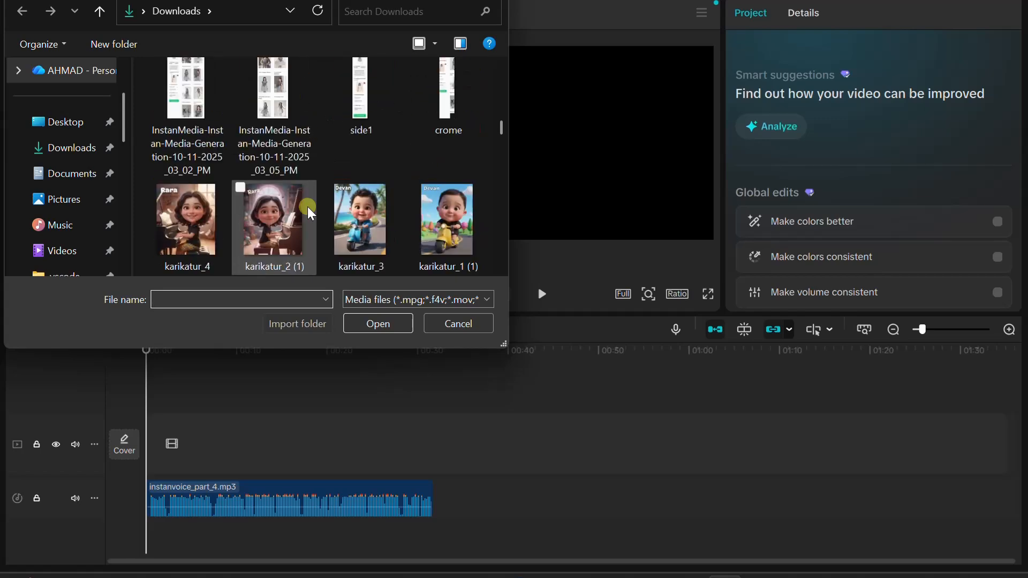
pyautogui.scroll(-10, 307, 206)
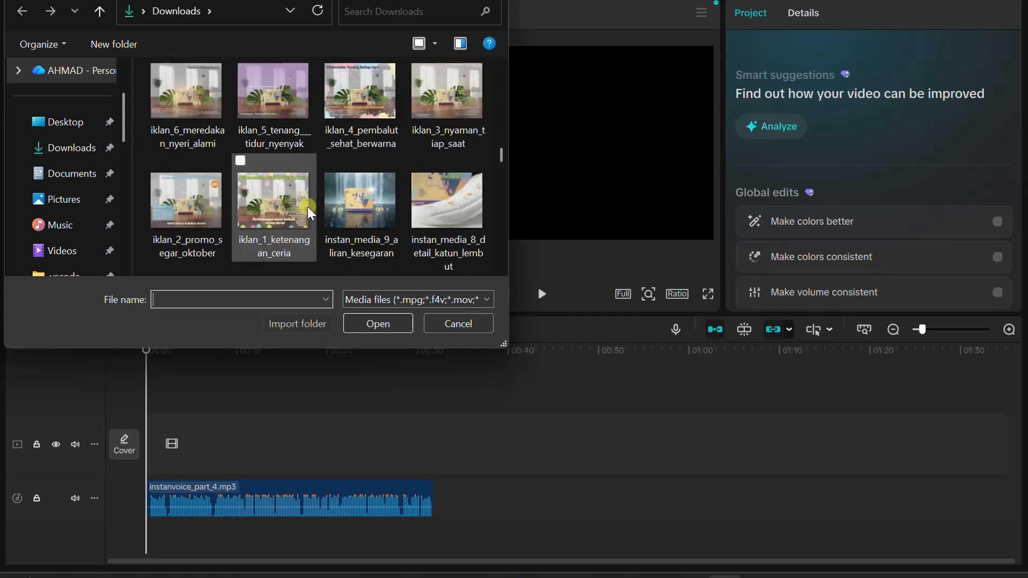
pyautogui.scroll(-8, 308, 207)
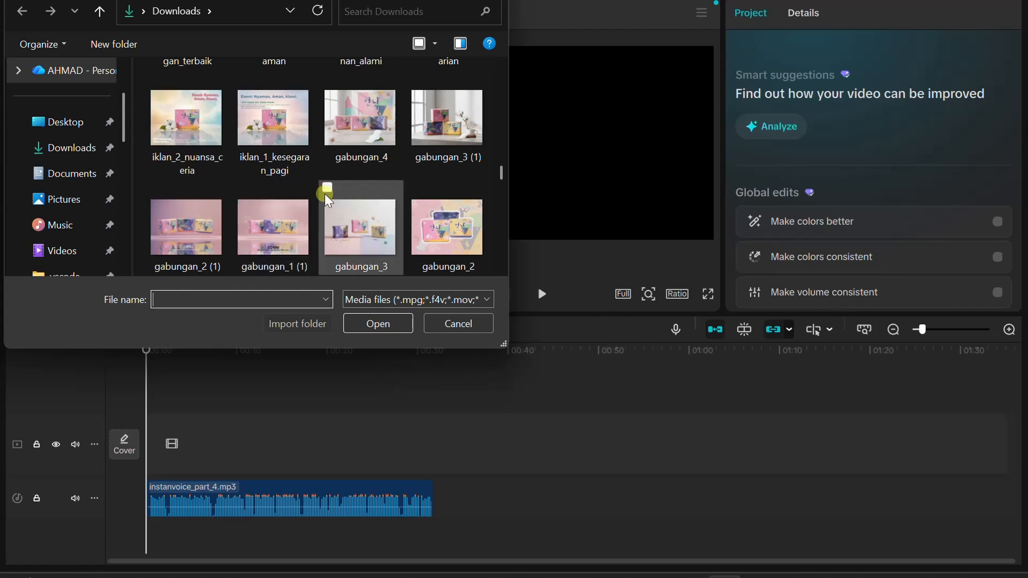
pyautogui.doubleClick(390, 221)
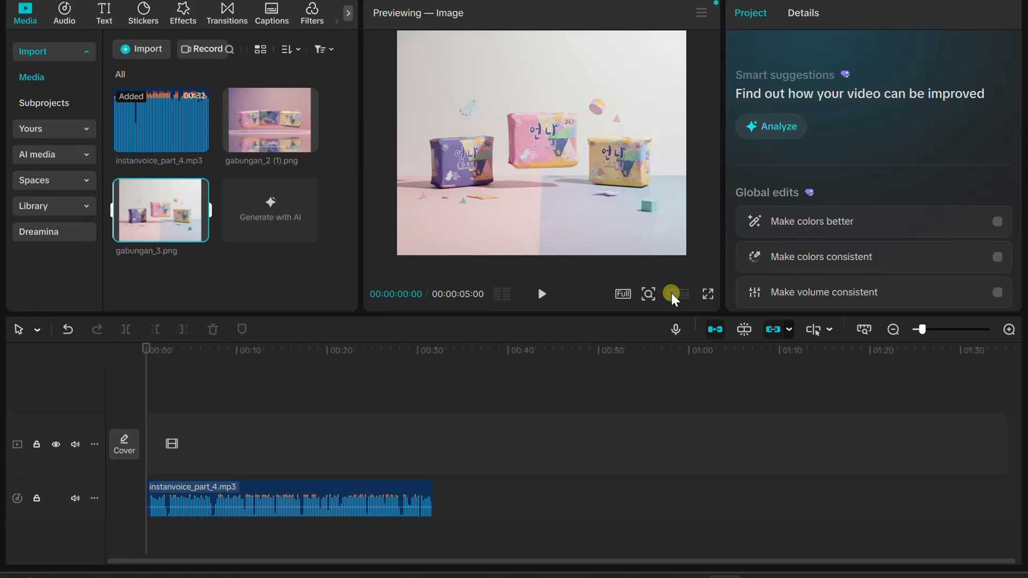
pyautogui.moveTo(155, 196); pyautogui.dragTo(161, 458)
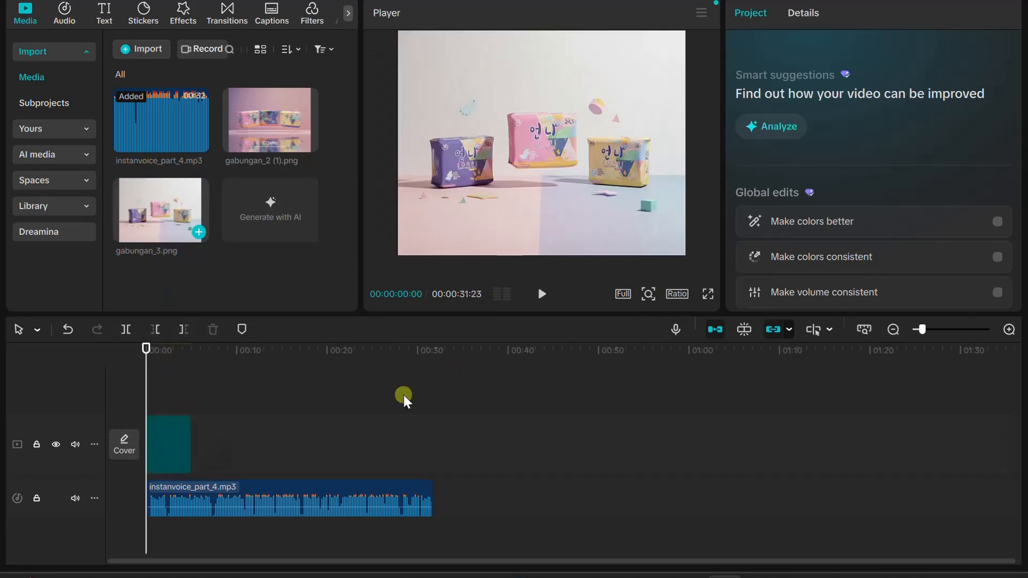
# Play the narration past the end of the image clip and park the playhead at 00:00:07:15
pyautogui.click(546, 293)
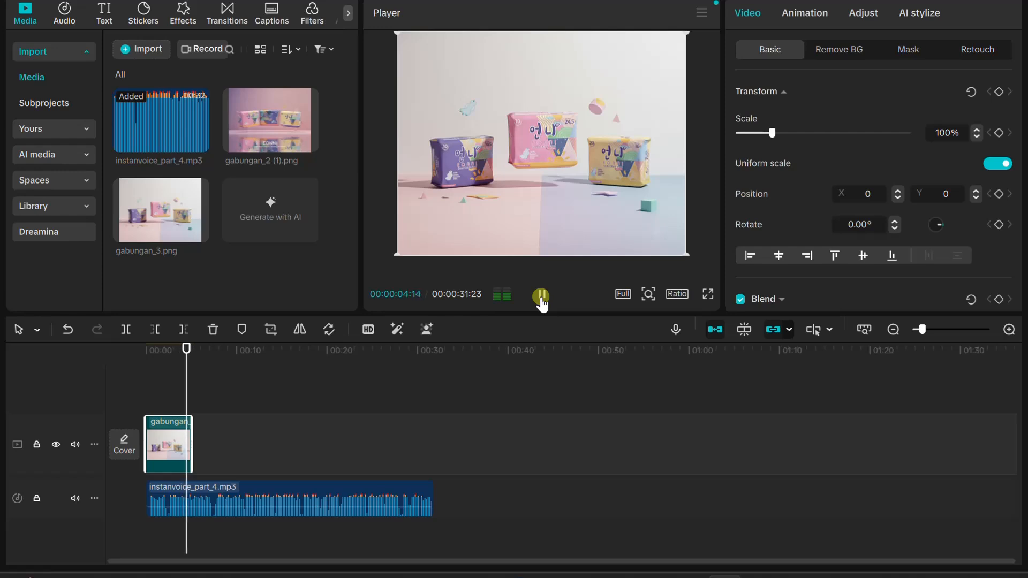
pyautogui.click(538, 303)
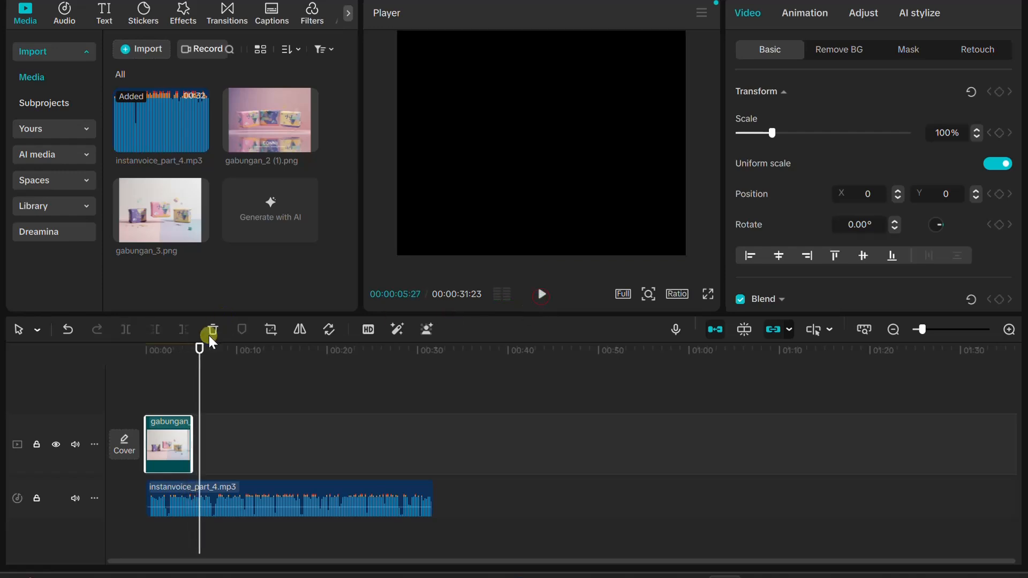
pyautogui.moveTo(201, 348); pyautogui.dragTo(190, 354)
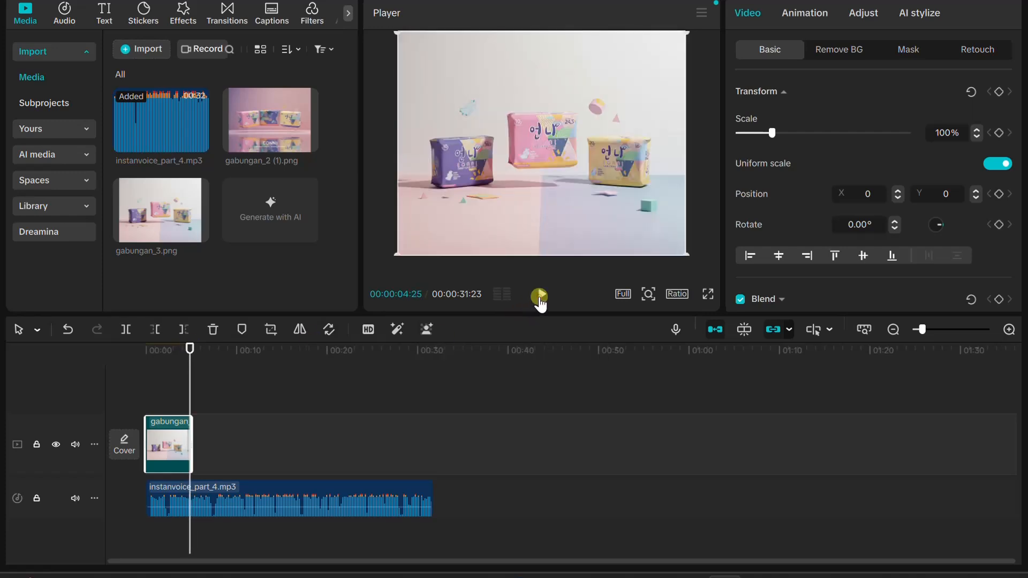
pyautogui.click(539, 296)
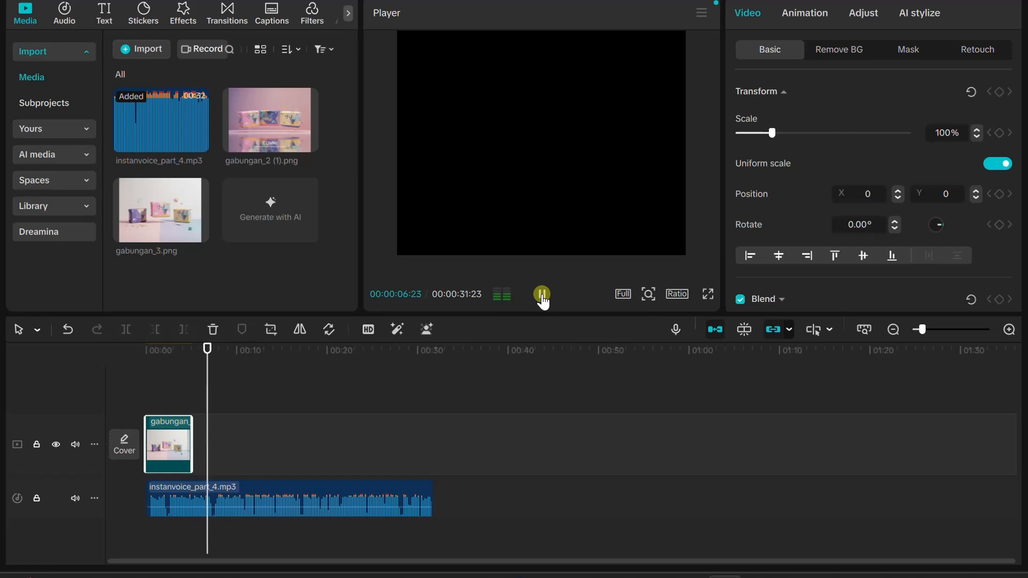
pyautogui.click(542, 297)
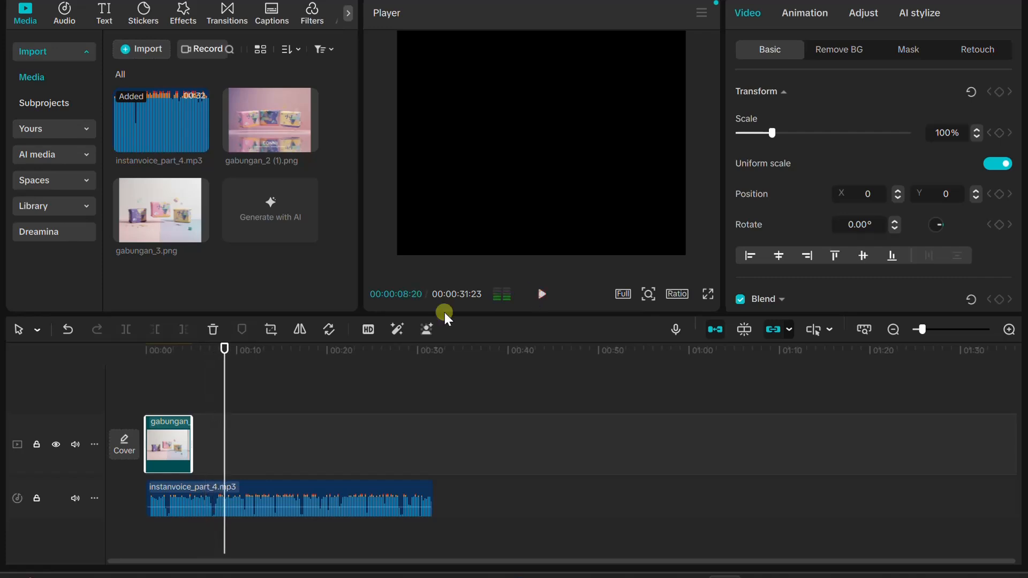
pyautogui.moveTo(227, 354); pyautogui.dragTo(214, 351)
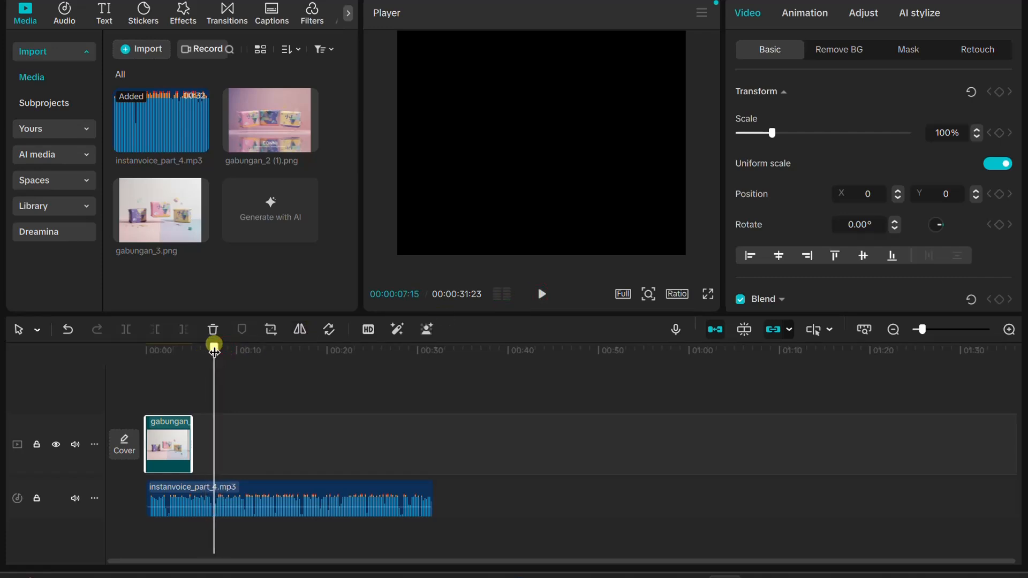
# Search the stock library for "vaginas" and place the 8-second uterus model clip after the gabungan_3 image on the main track
pyautogui.click(56, 208)
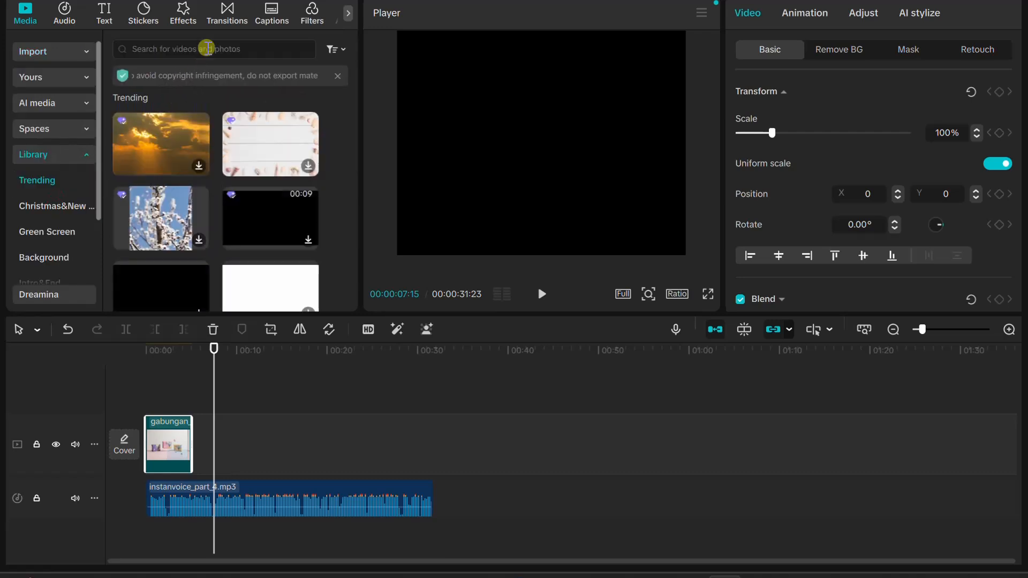
pyautogui.click(207, 47)
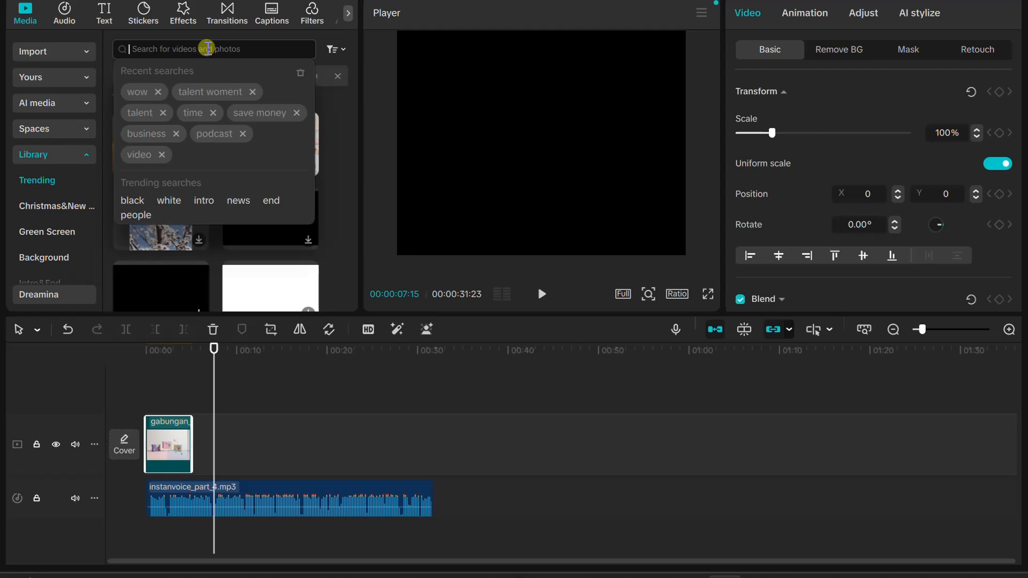
pyautogui.write('vagi')
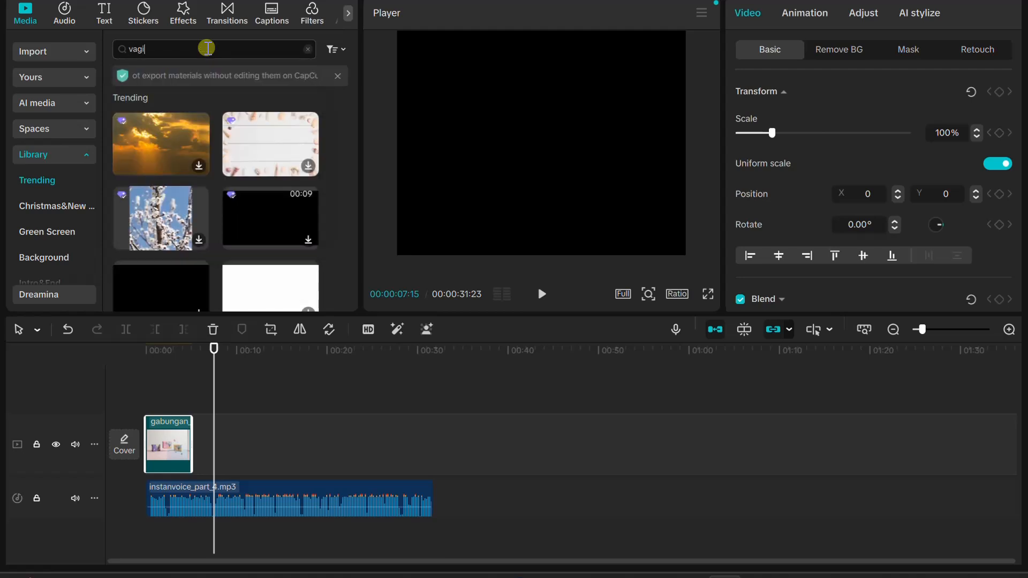
pyautogui.write('nas')
pyautogui.press('Return')
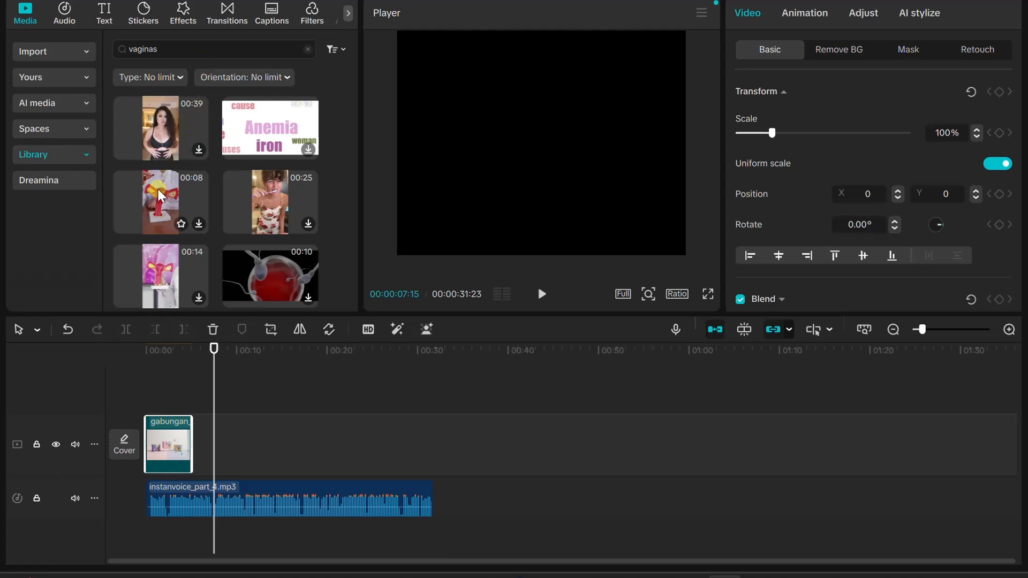
pyautogui.scroll(-3, 158, 194)
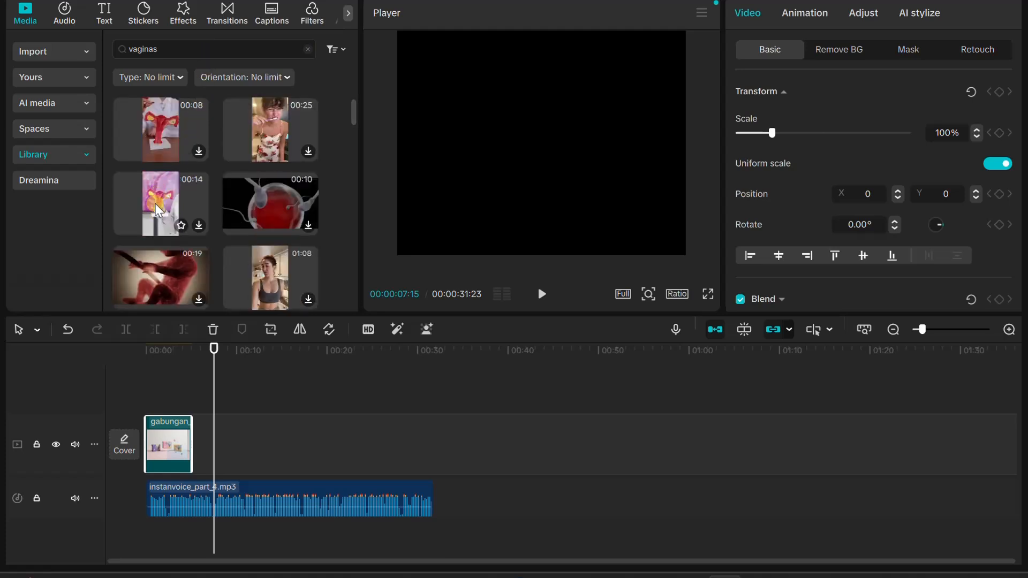
pyautogui.scroll(3, 158, 206)
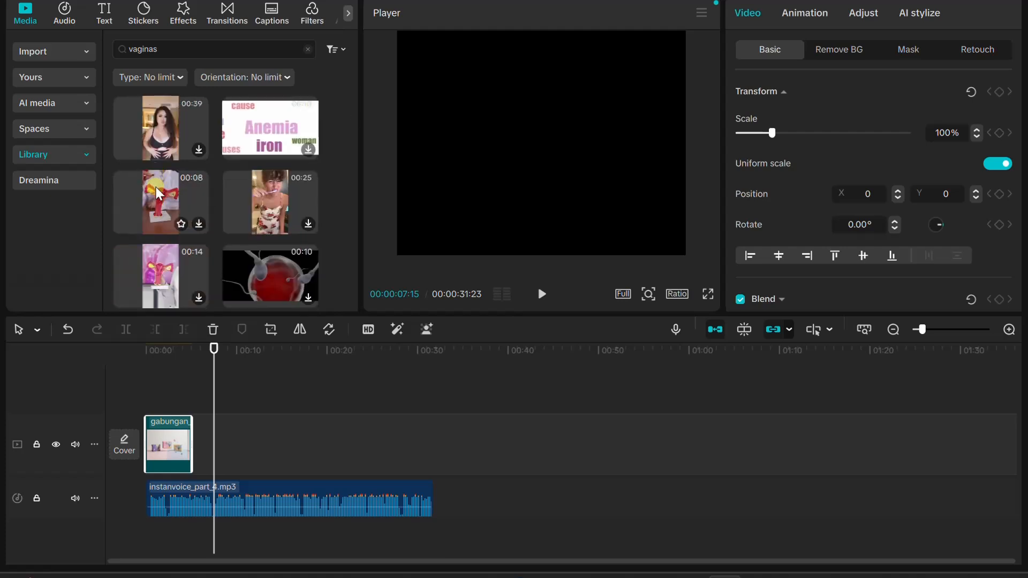
pyautogui.moveTo(159, 194); pyautogui.dragTo(204, 437)
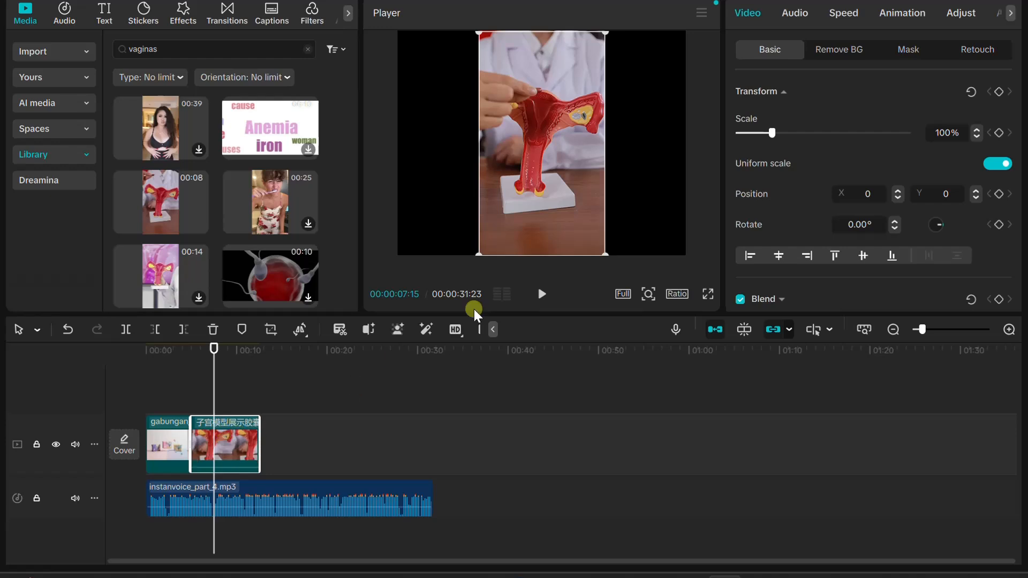
# Play the narration on to 00:00:15:21 and move the uterus model clip to a track above, starting at about that time
pyautogui.click(537, 294)
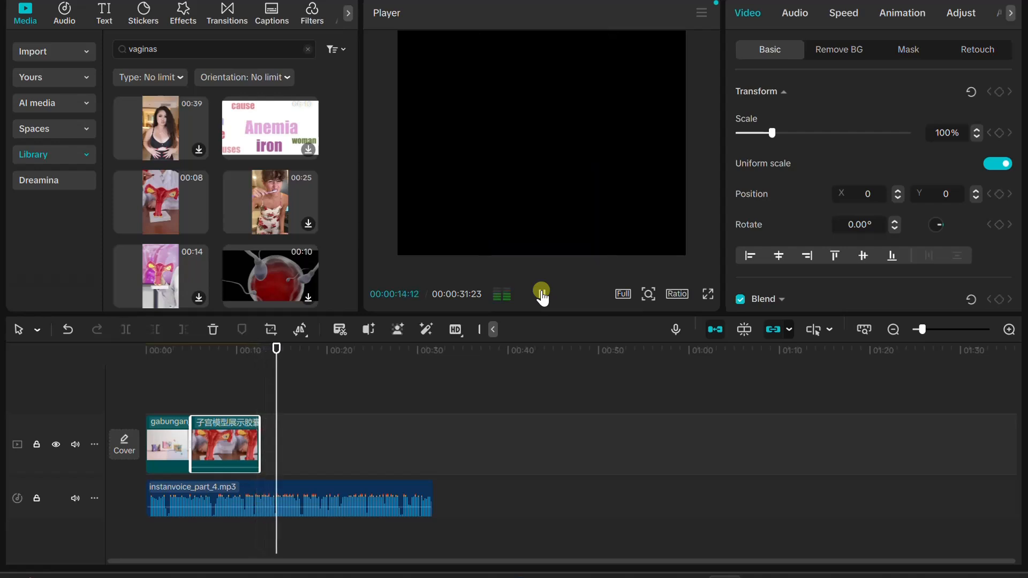
pyautogui.click(542, 294)
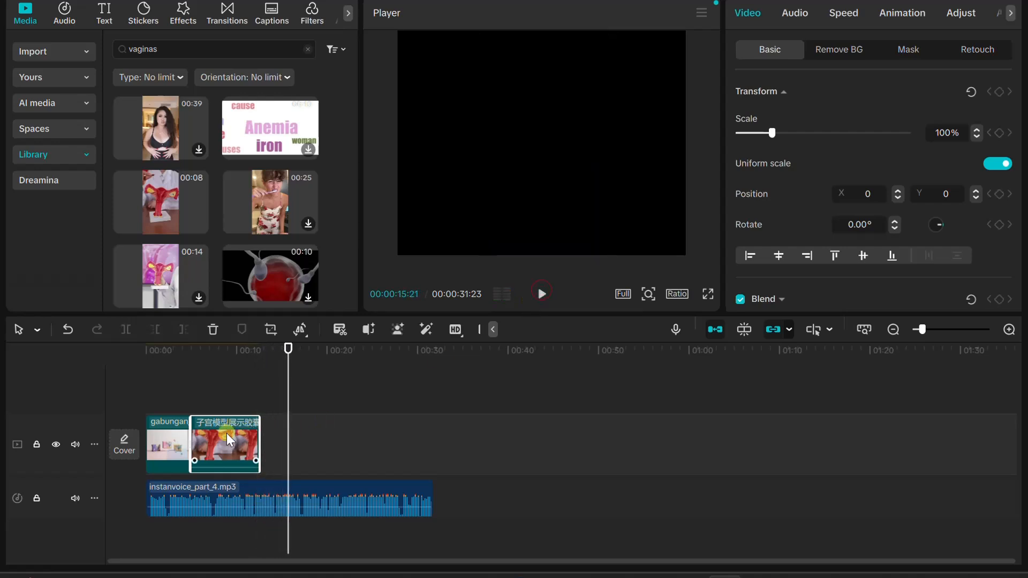
pyautogui.moveTo(228, 435); pyautogui.dragTo(326, 435)
pyautogui.moveTo(226, 430); pyautogui.dragTo(342, 369)
pyautogui.moveTo(322, 413); pyautogui.dragTo(311, 414)
# Enlarge the uterus model clip to about 228% and set the project's aspect ratio to 1:1
pyautogui.click(543, 297)
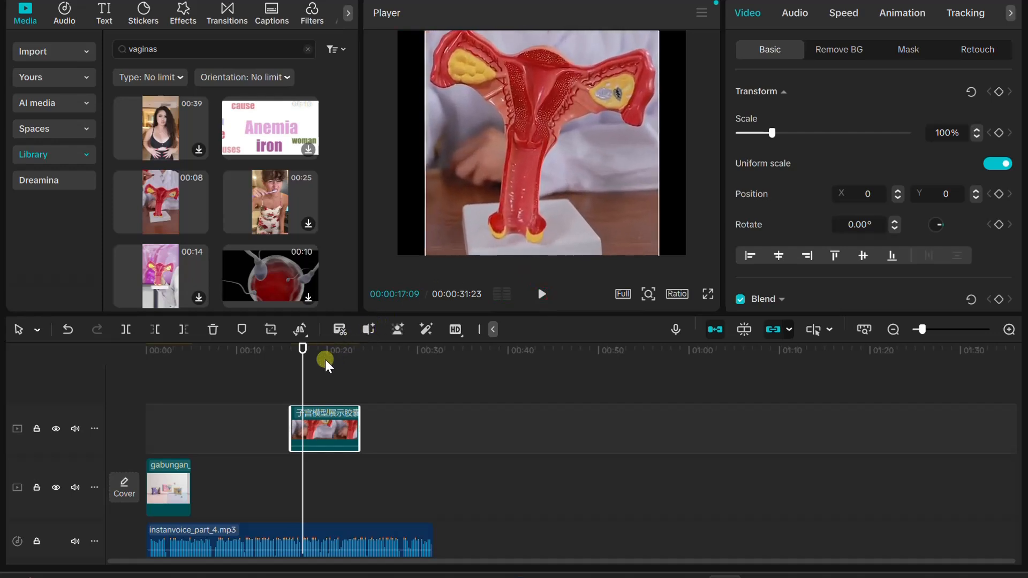
pyautogui.click(536, 299)
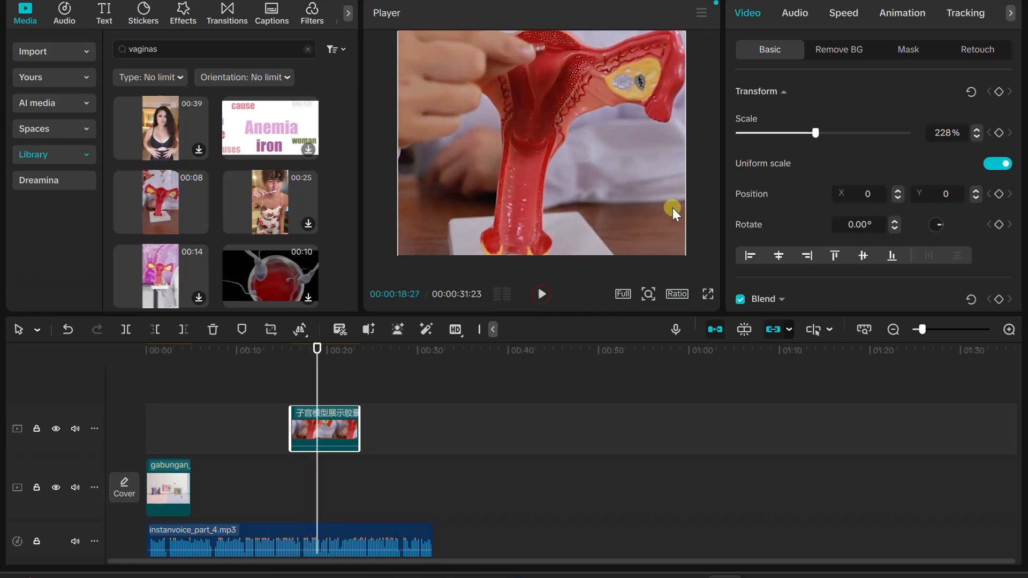
pyautogui.scroll(-5, 602, 182)
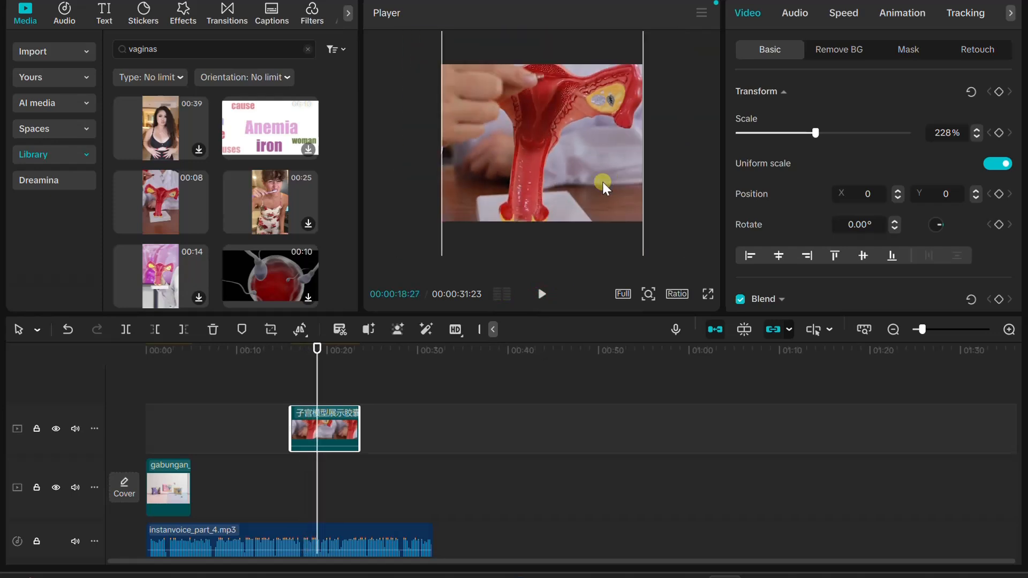
pyautogui.click(676, 294)
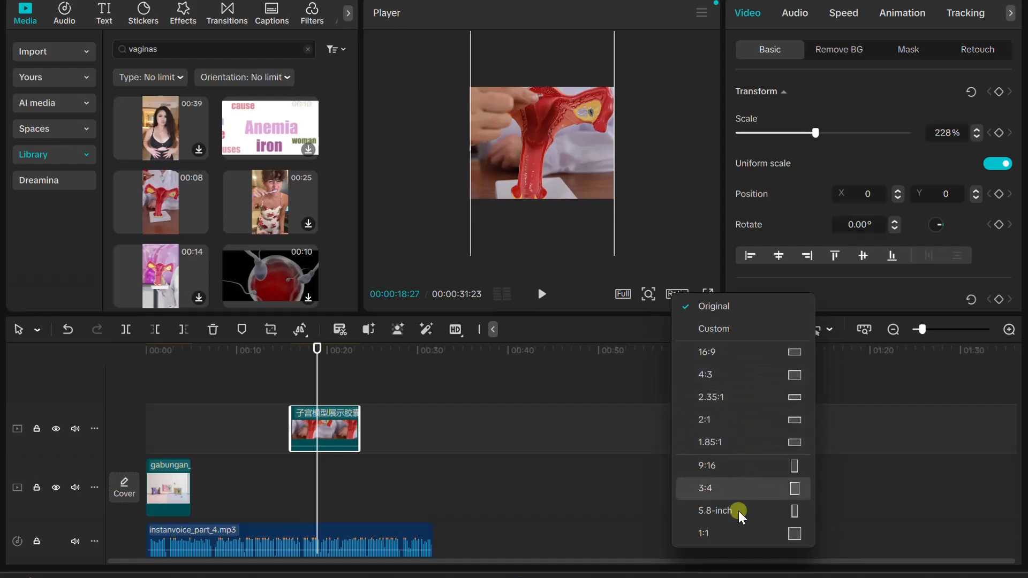
pyautogui.click(738, 532)
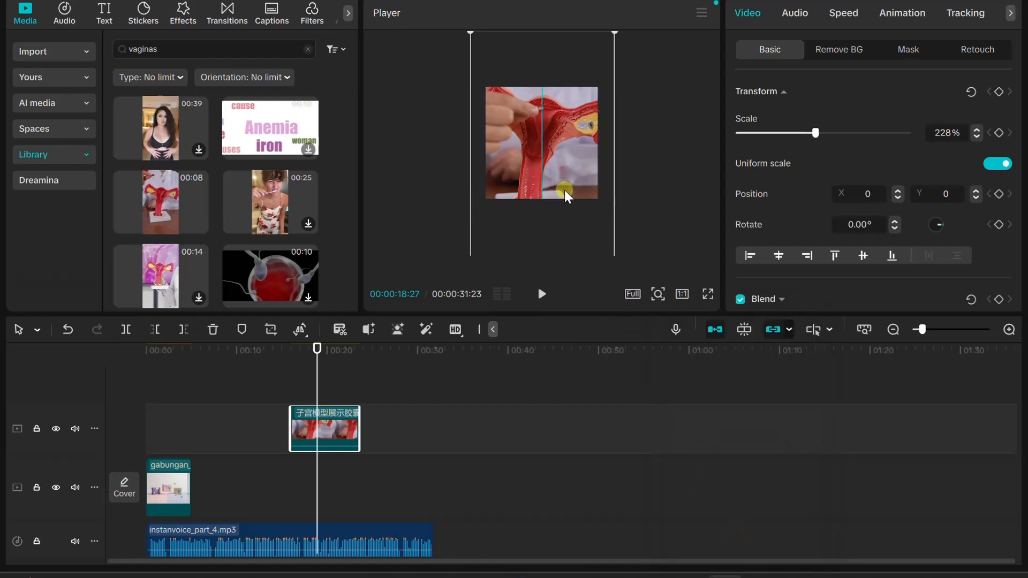
# Resize and recentre the uterus model clip so that it fills the square frame
pyautogui.moveTo(578, 210); pyautogui.dragTo(589, 91)
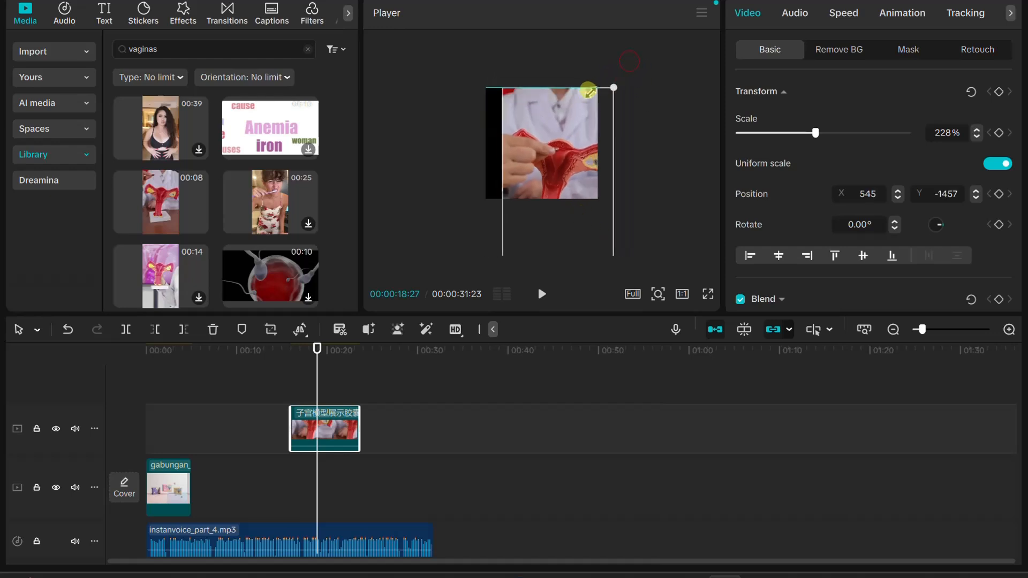
pyautogui.moveTo(551, 124); pyautogui.dragTo(542, 85)
pyautogui.click(693, 184)
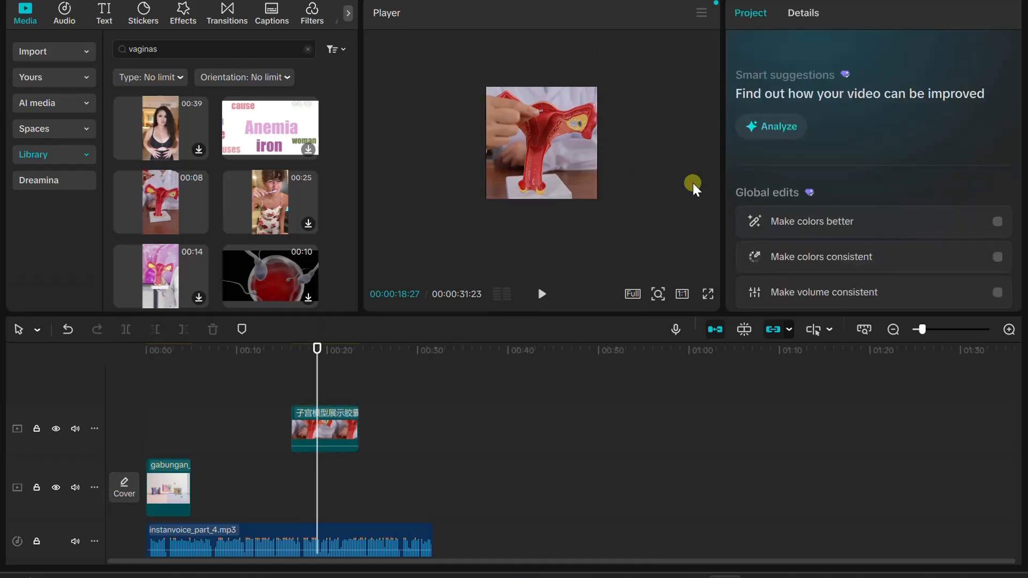
# Scale the gabungan_3 image at the start of the timeline to 129% so that it fills the square frame
pyautogui.moveTo(317, 366); pyautogui.dragTo(108, 366)
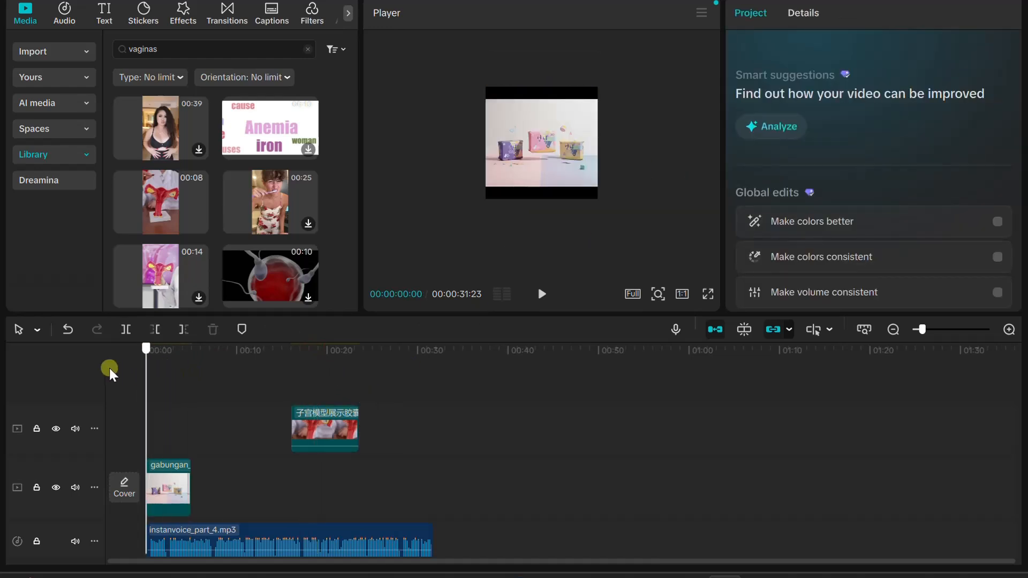
pyautogui.click(584, 142)
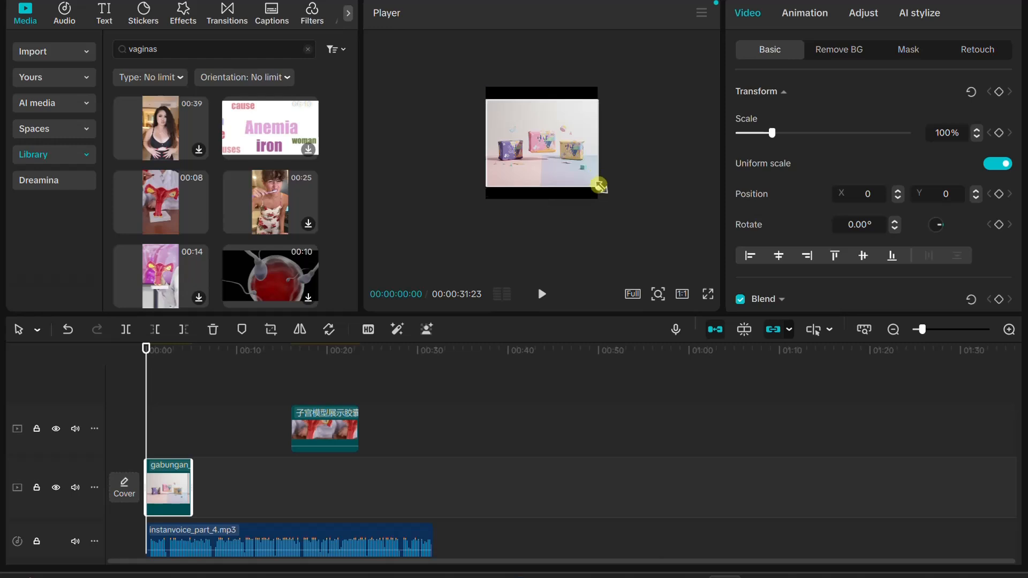
pyautogui.moveTo(600, 186); pyautogui.dragTo(616, 200)
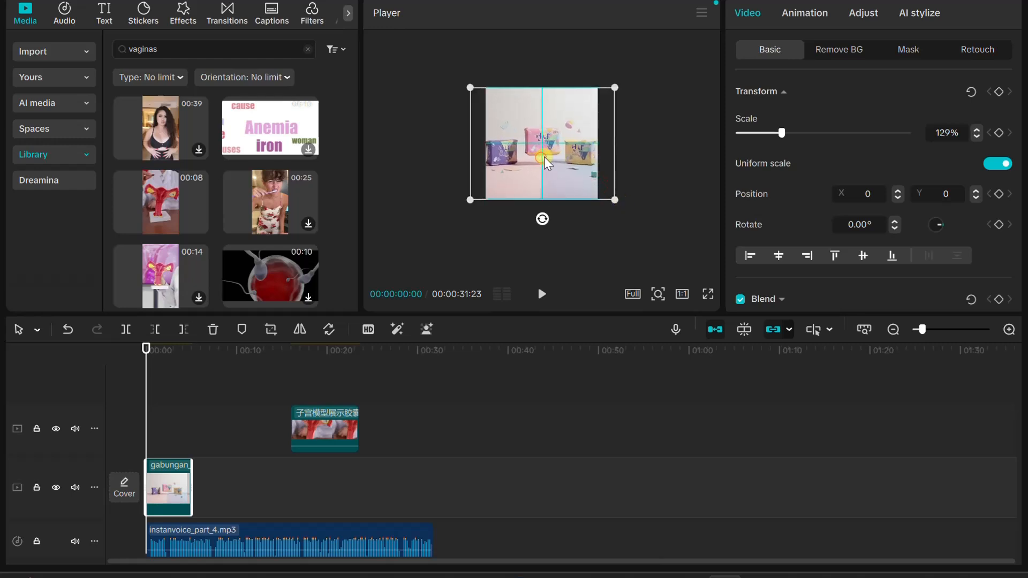
# Play the narration from the start past the gabungan_3 image and set the playhead back to 00:00:05:07
pyautogui.click(541, 294)
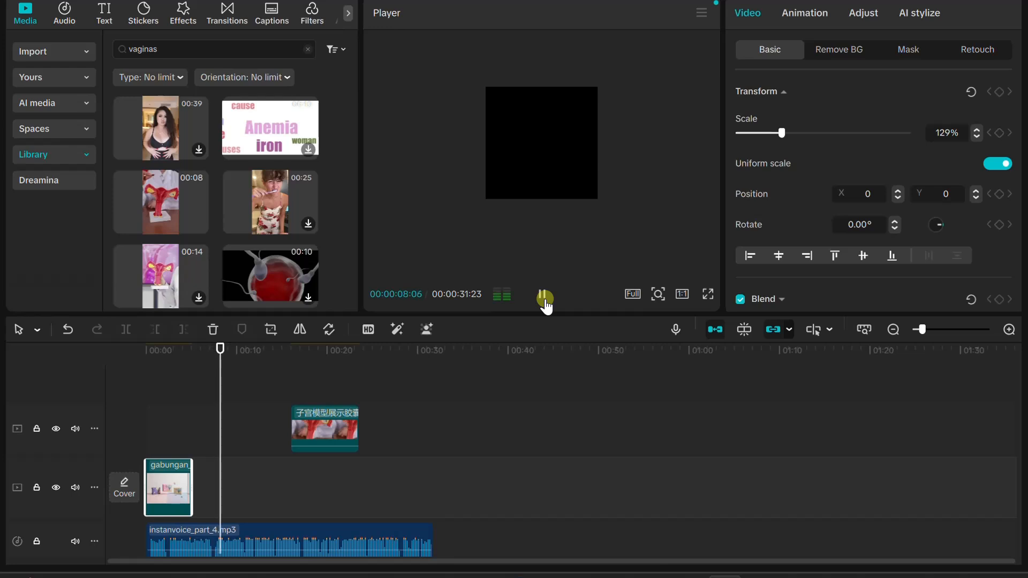
pyautogui.click(544, 298)
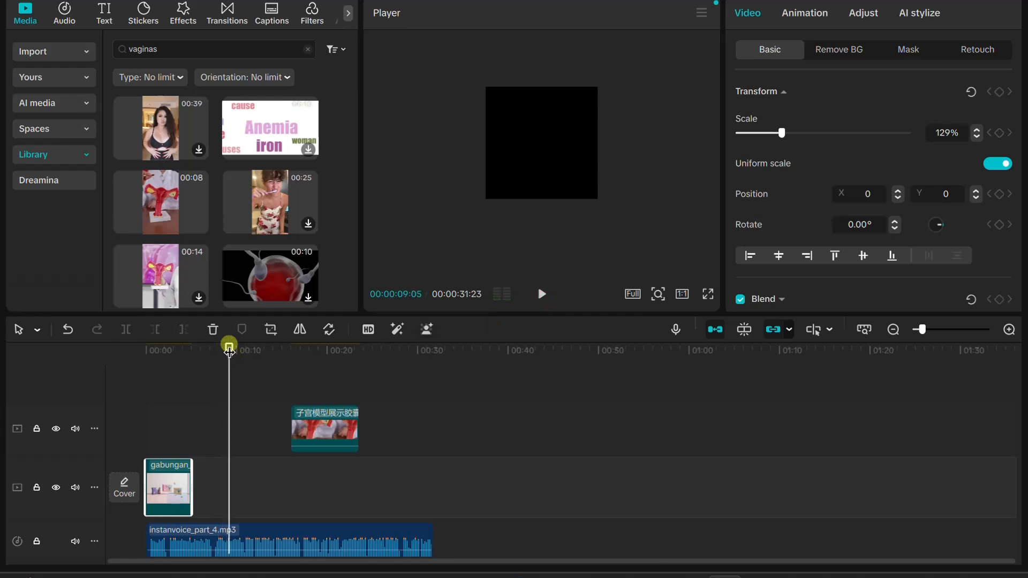
pyautogui.moveTo(229, 351); pyautogui.dragTo(196, 358)
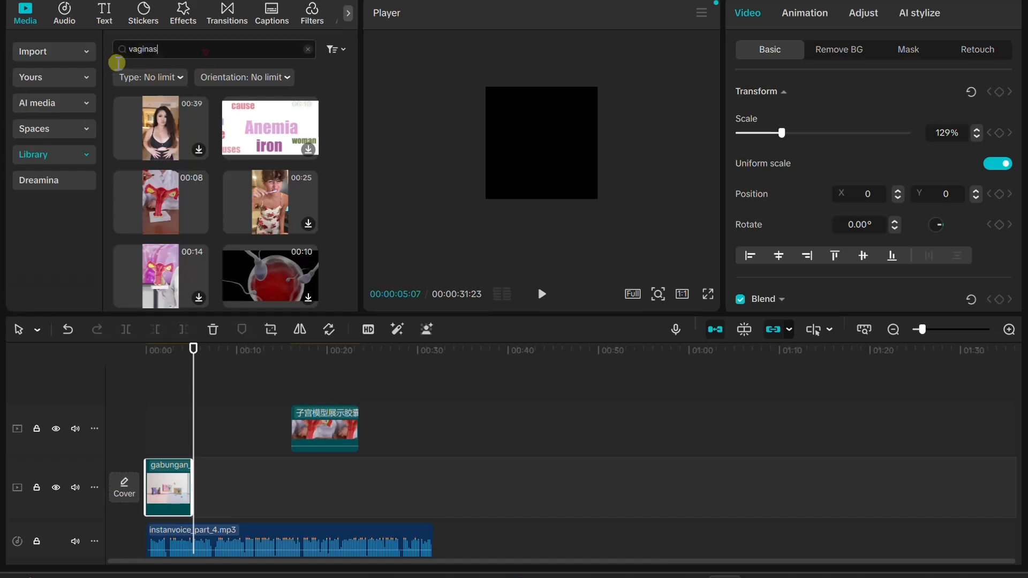
# Search the stock library for "herbal" and browse the results for a clip that suits the narration
pyautogui.write('herbal')
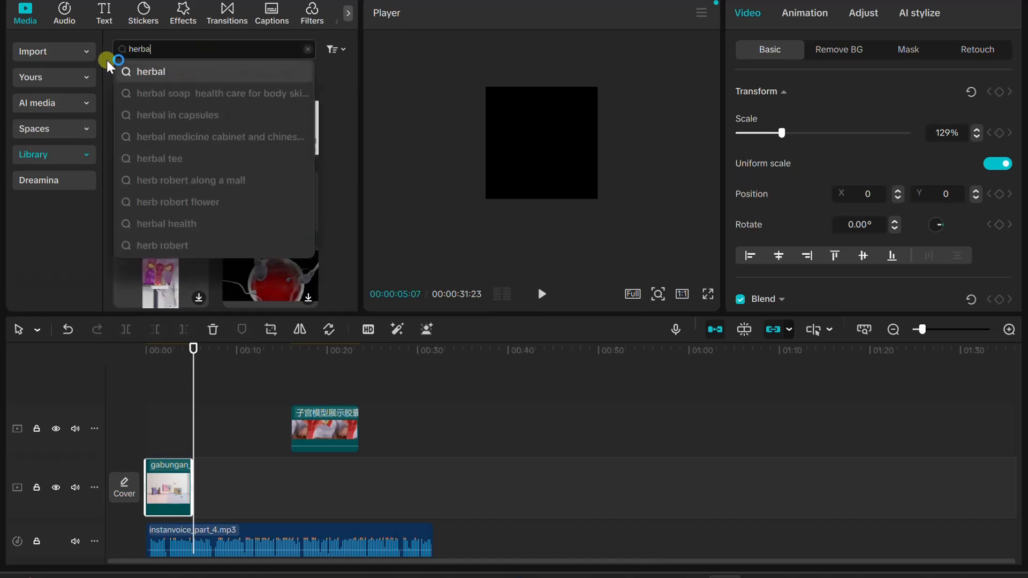
pyautogui.press('Return')
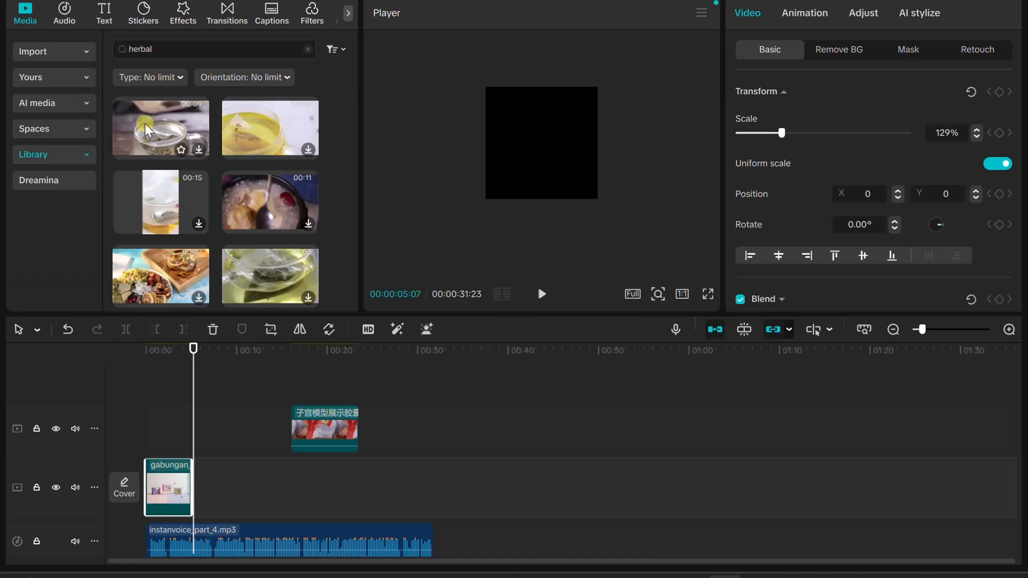
pyautogui.scroll(-3, 217, 218)
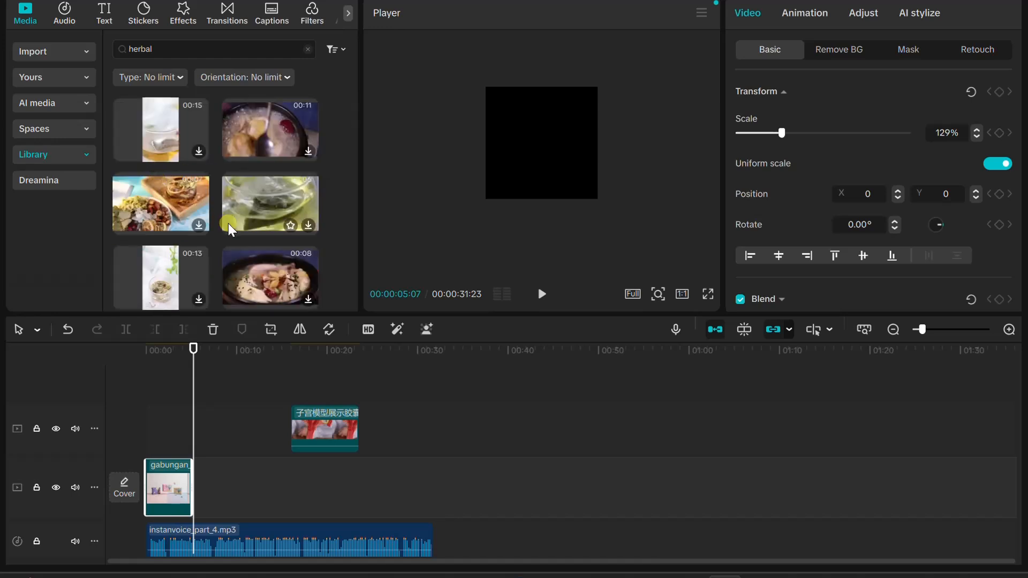
pyautogui.scroll(-1, 227, 225)
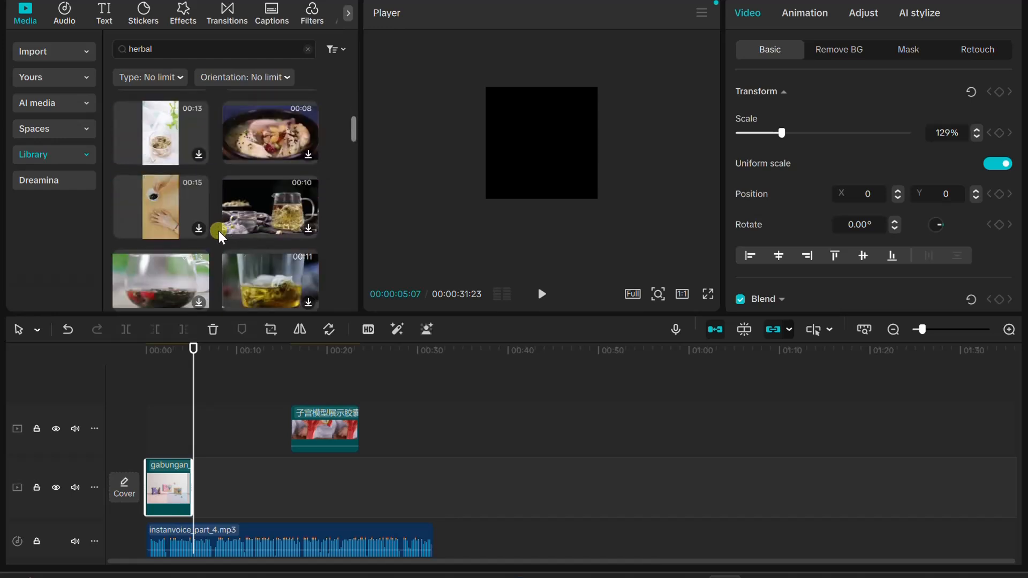
pyautogui.scroll(-1, 176, 216)
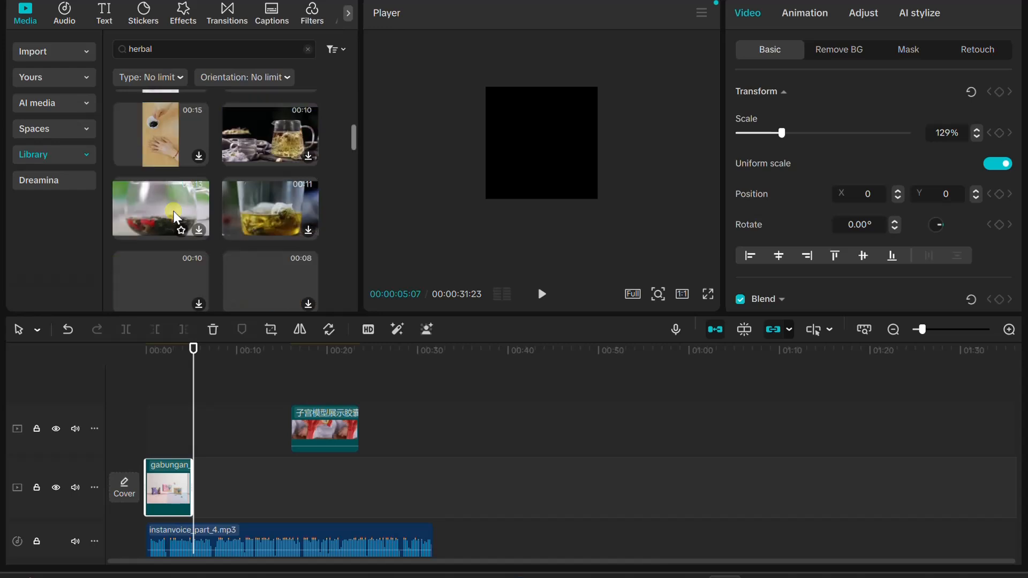
pyautogui.scroll(-1, 175, 215)
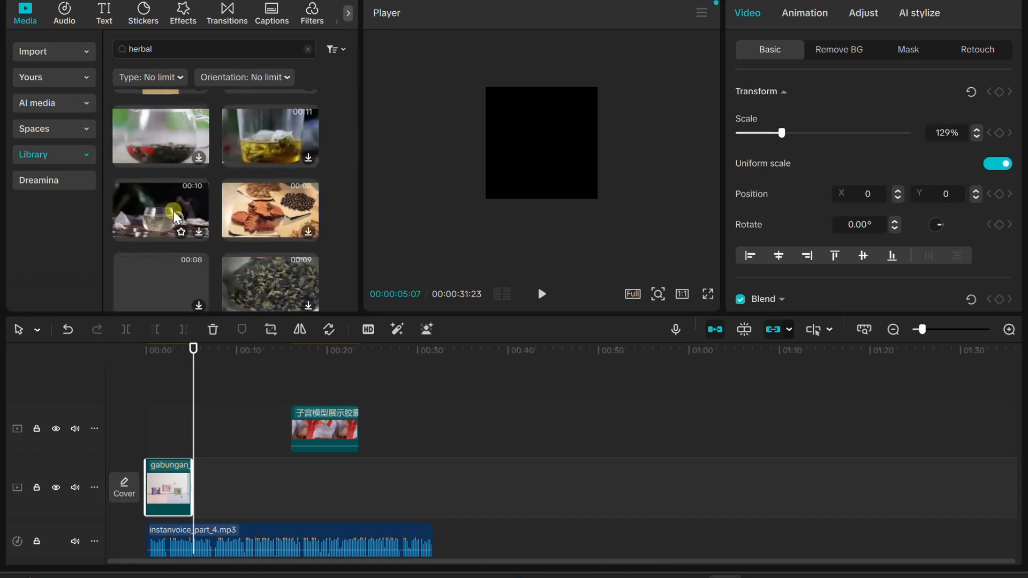
pyautogui.scroll(-2, 173, 211)
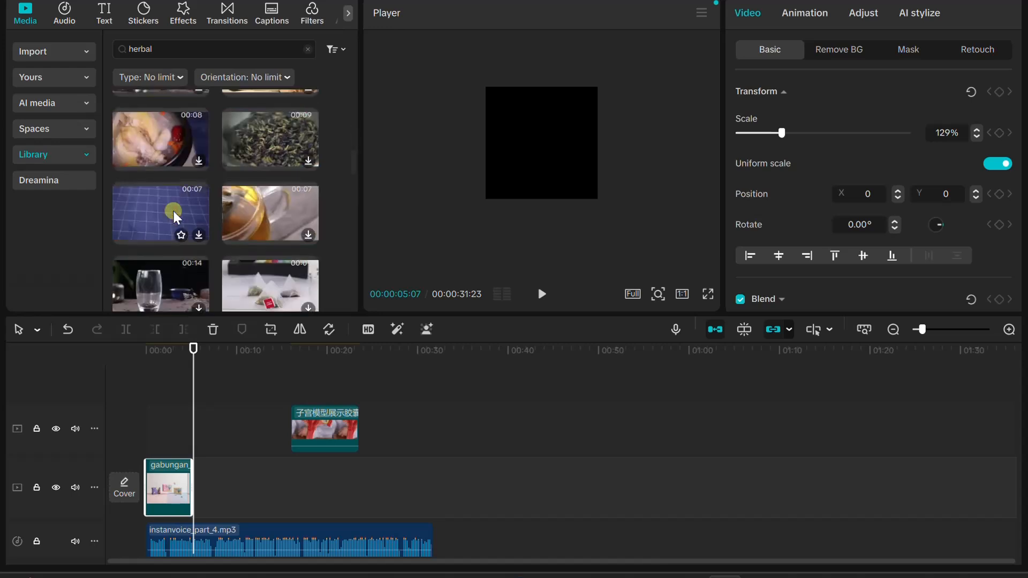
pyautogui.scroll(-1, 174, 211)
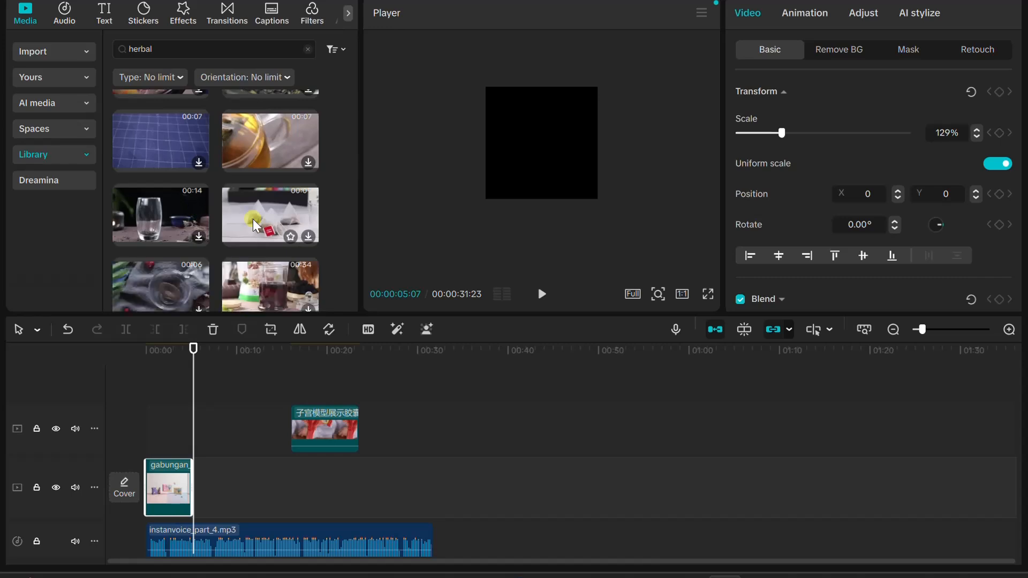
pyautogui.scroll(-3, 252, 220)
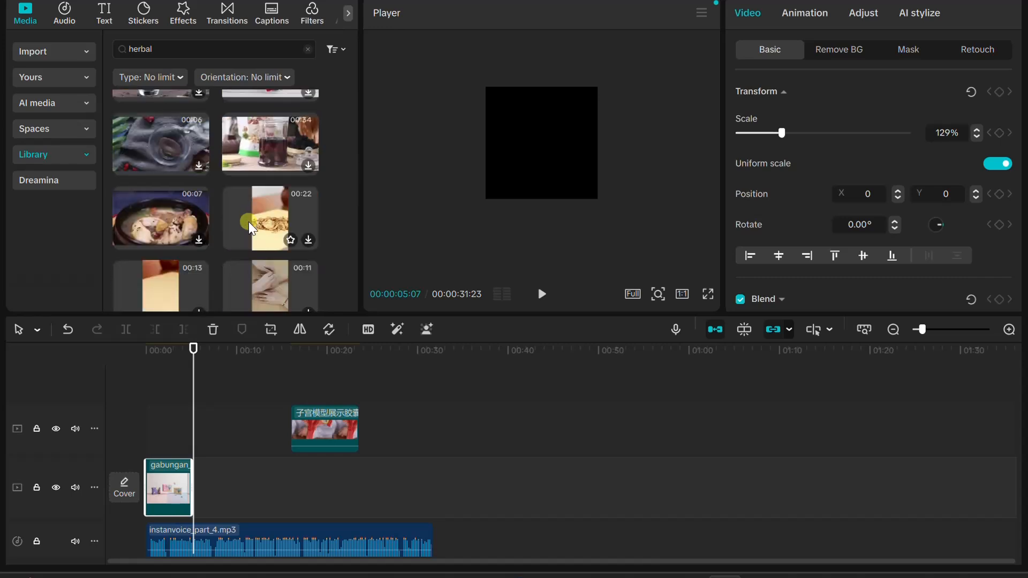
pyautogui.scroll(1, 249, 221)
# Replay the narration from the start and park the playhead at the end of the gabungan_3 image, at 00:00:05:02
pyautogui.moveTo(196, 351); pyautogui.dragTo(140, 354)
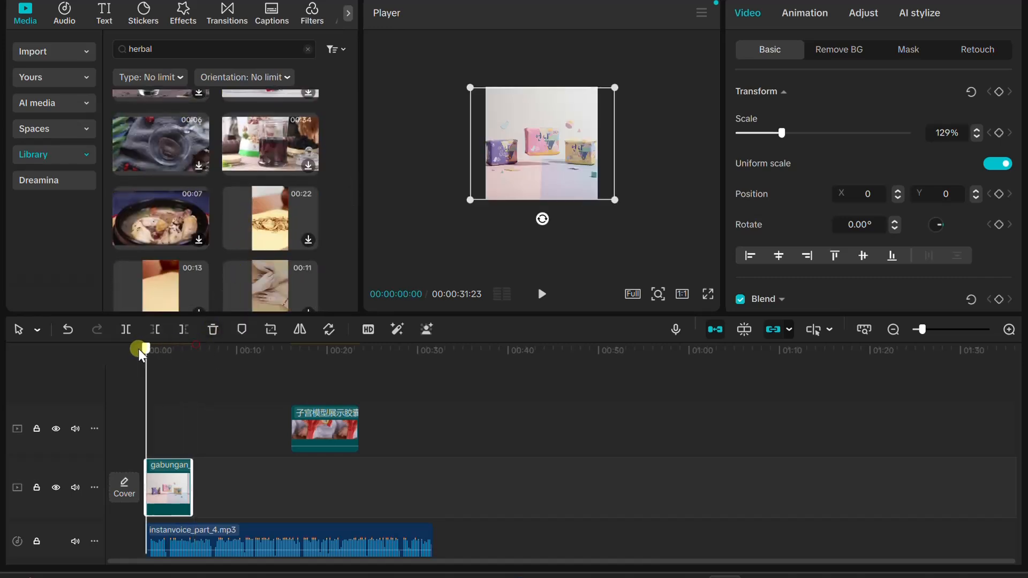
pyautogui.click(541, 294)
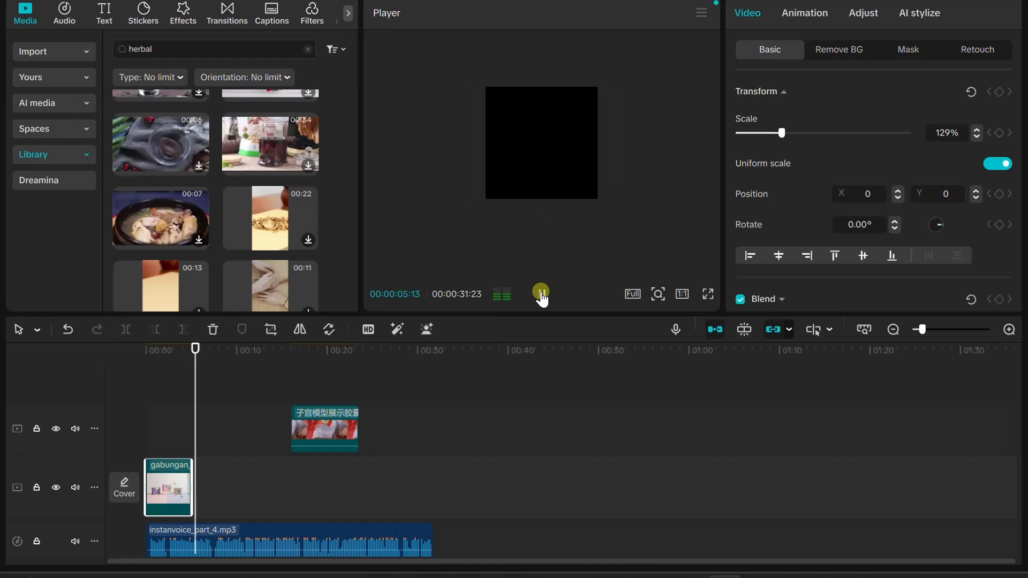
pyautogui.click(541, 294)
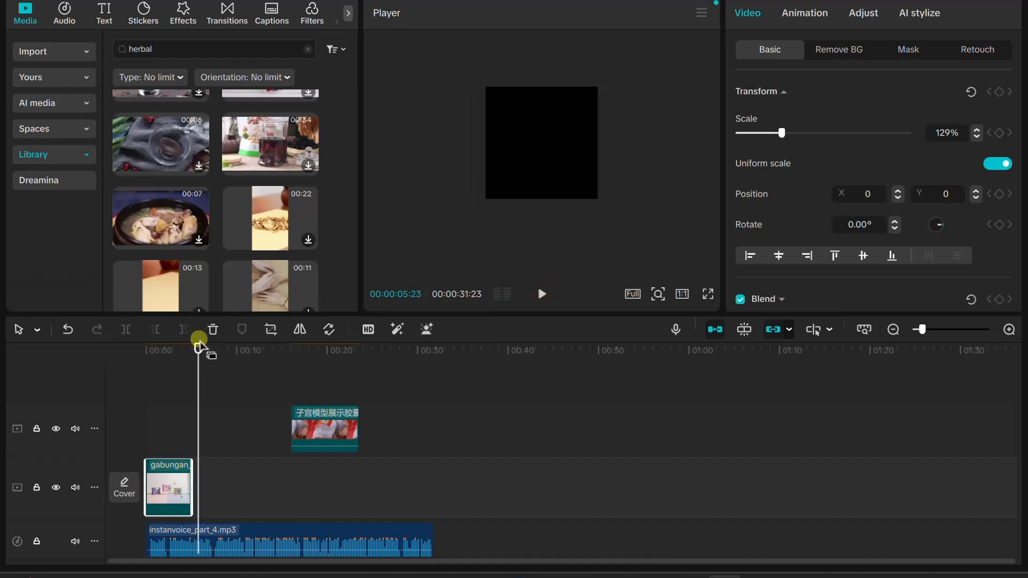
pyautogui.moveTo(197, 349); pyautogui.dragTo(191, 350)
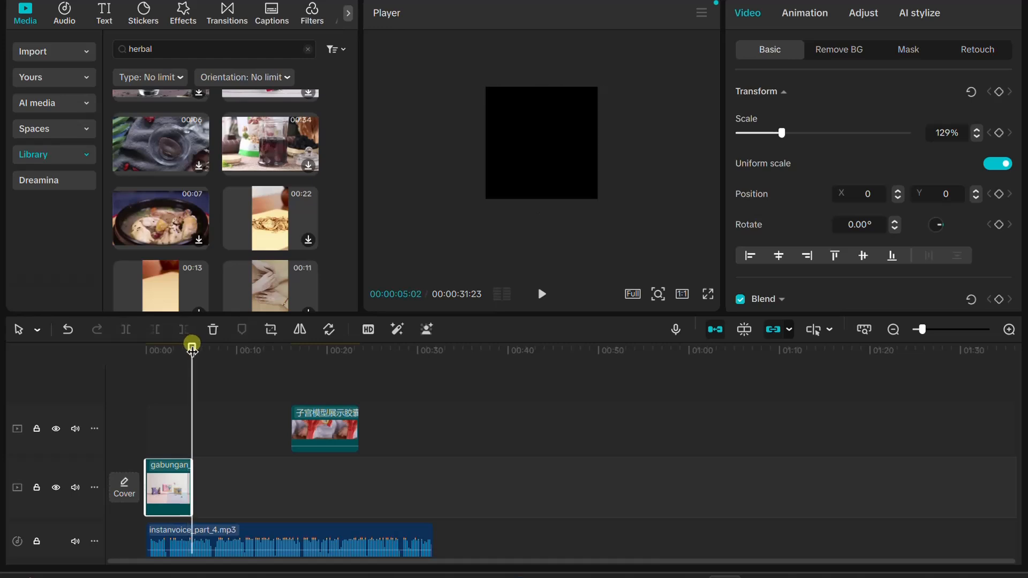
# Import the product image bank_konten_3_esensi_alami_dan_bersih from the Downloads folder into the project media
pyautogui.click(58, 53)
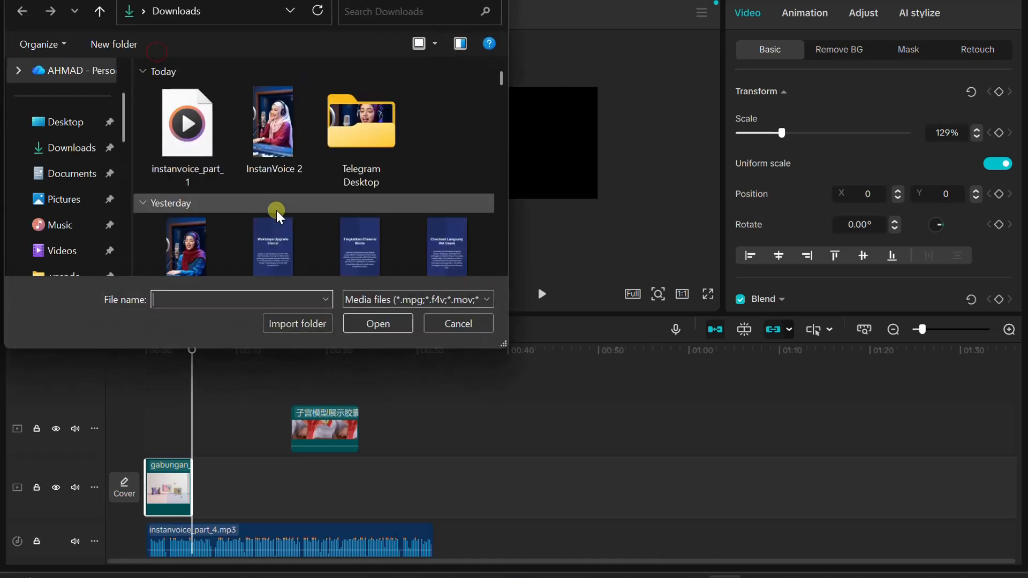
pyautogui.scroll(-6, 273, 204)
pyautogui.scroll(-12, 360, 185)
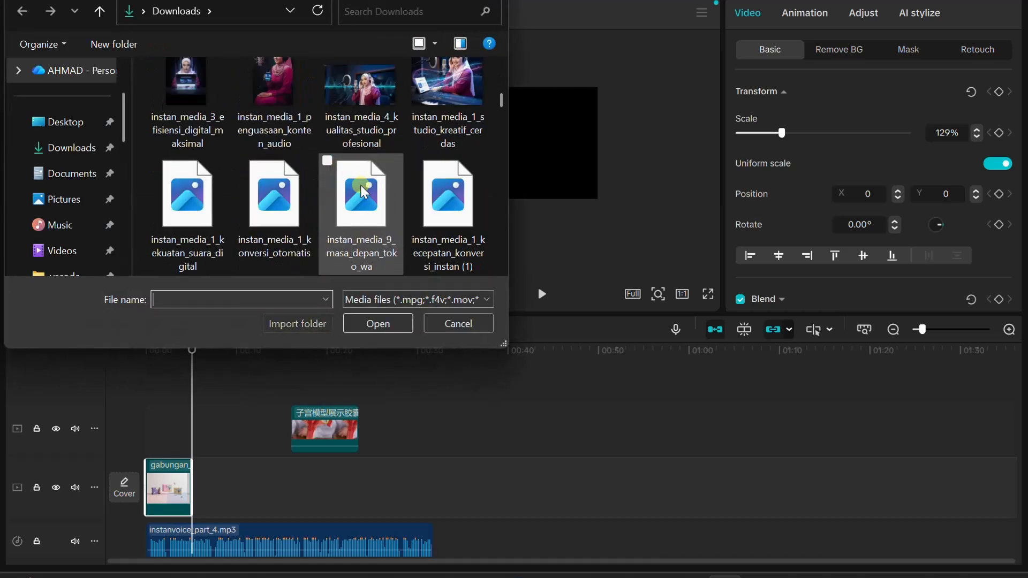
pyautogui.scroll(-15, 360, 186)
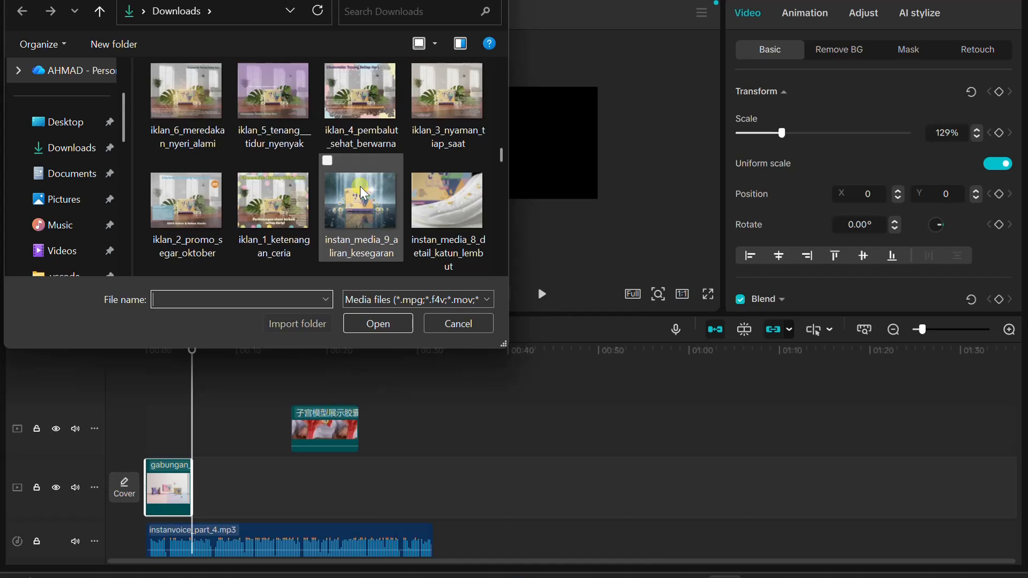
pyautogui.scroll(-10, 361, 187)
pyautogui.scroll(-10, 360, 186)
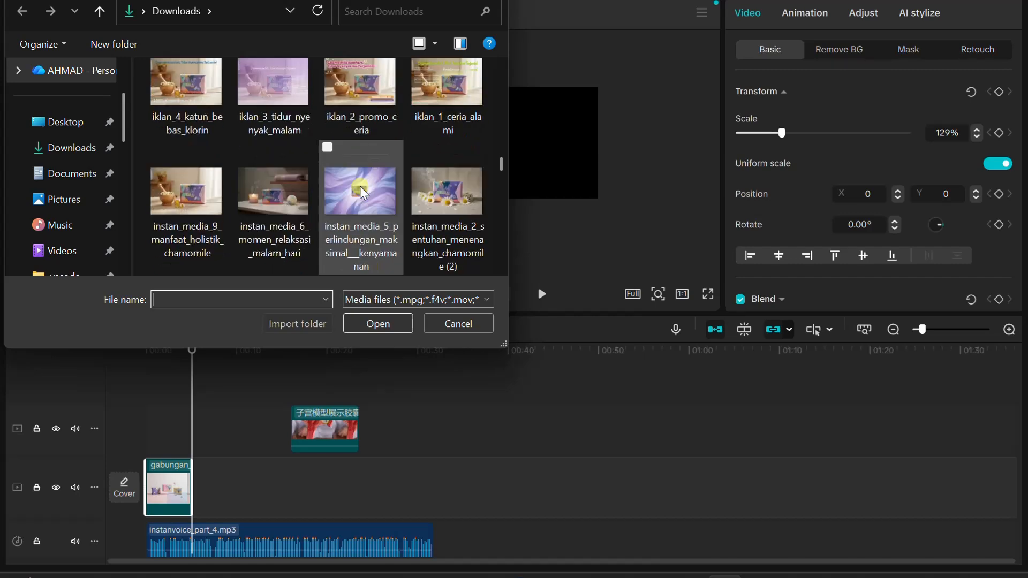
pyautogui.scroll(-10, 360, 186)
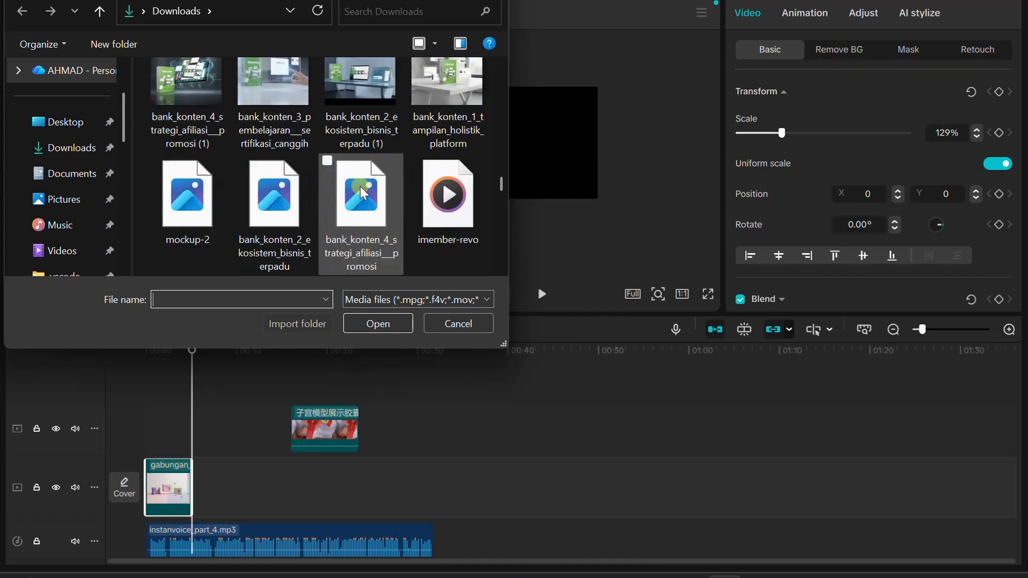
pyautogui.scroll(-10, 362, 188)
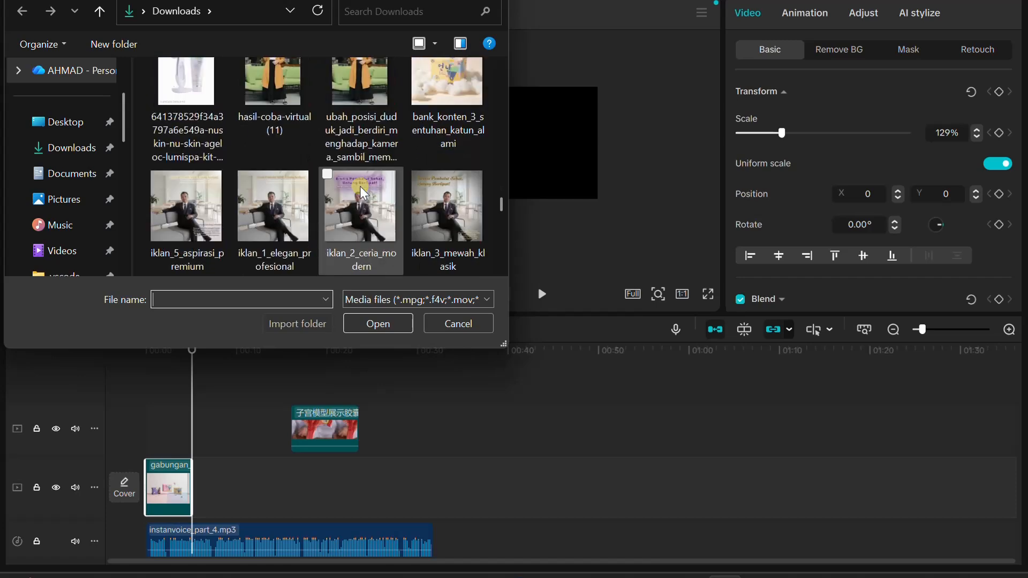
pyautogui.scroll(1, 359, 186)
pyautogui.scroll(-3, 359, 185)
pyautogui.scroll(-8, 362, 192)
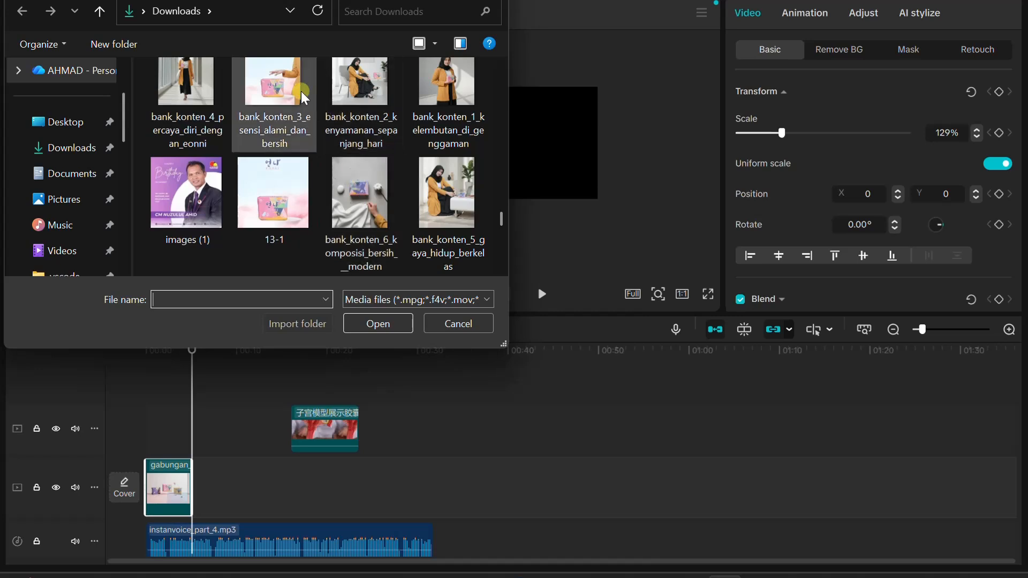
pyautogui.doubleClick(286, 91)
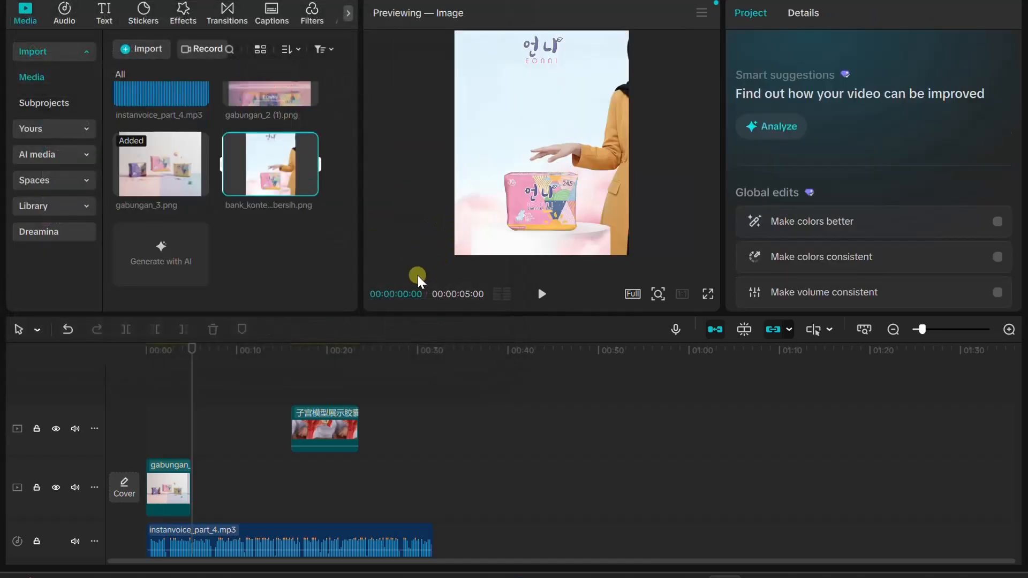
# Place the imported bank_konten_3 image on the main track directly after the gabungan_3 image without replacing it
pyautogui.moveTo(260, 166); pyautogui.dragTo(208, 486)
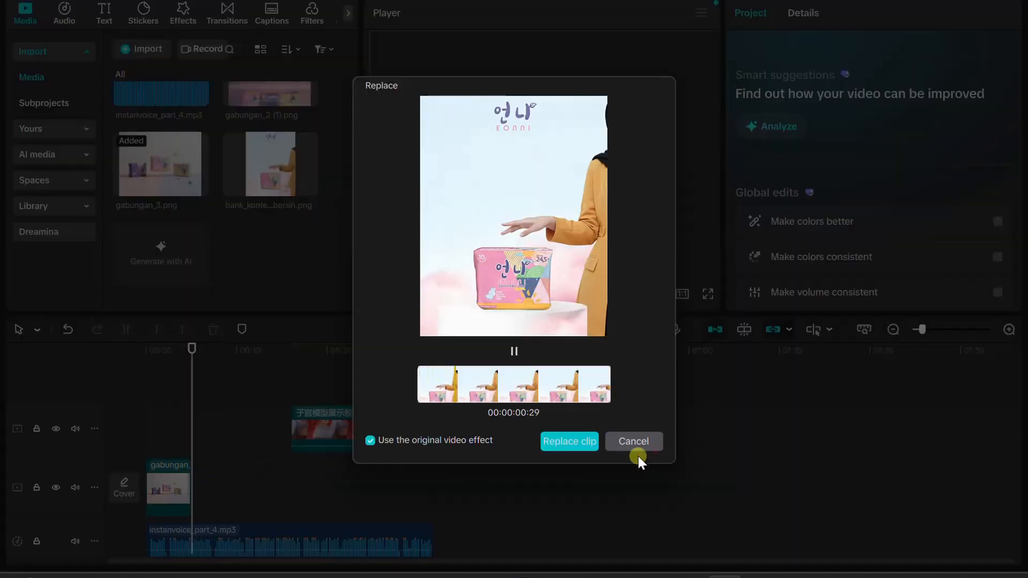
pyautogui.click(619, 438)
pyautogui.moveTo(271, 165); pyautogui.dragTo(202, 490)
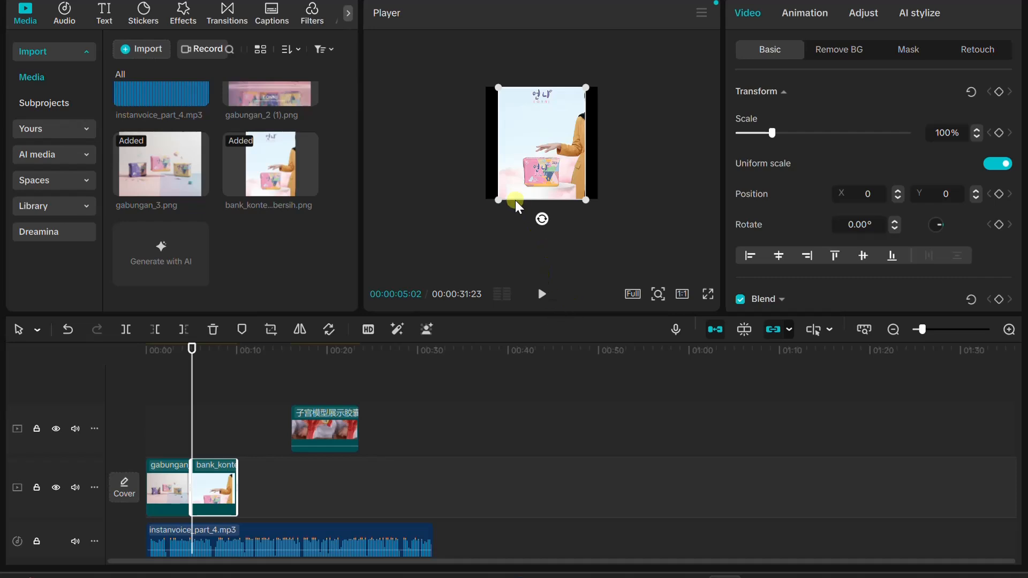
# Scale the bank_konten_3 image to 129% to fill the square frame and shift it to a Y position of 316
pyautogui.moveTo(498, 199)
pyautogui.mouseDown()
pyautogui.moveTo(480, 216)
pyautogui.moveTo(487, 207)
pyautogui.mouseUp()
pyautogui.click(557, 136)
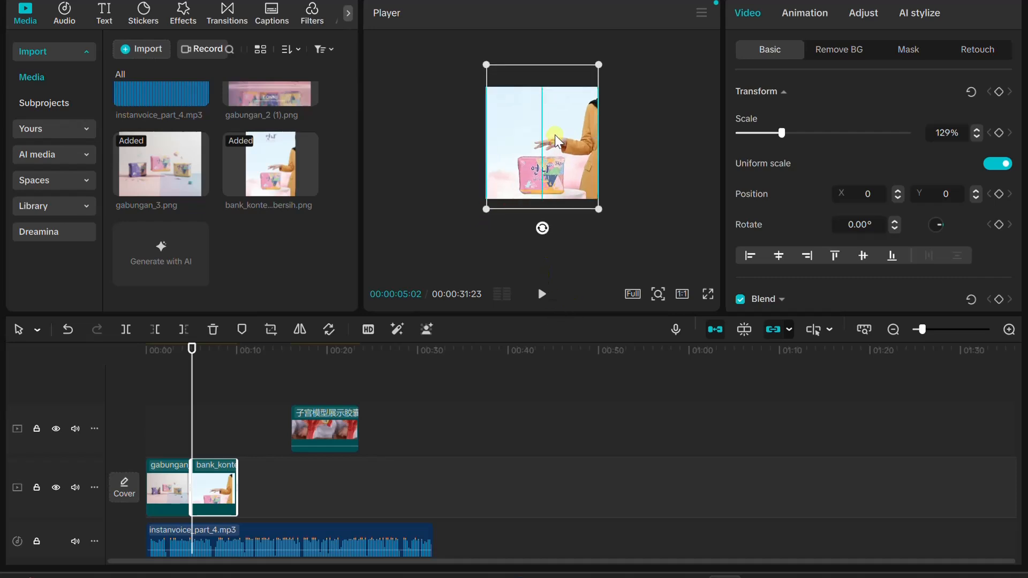
pyautogui.moveTo(555, 133); pyautogui.dragTo(554, 133)
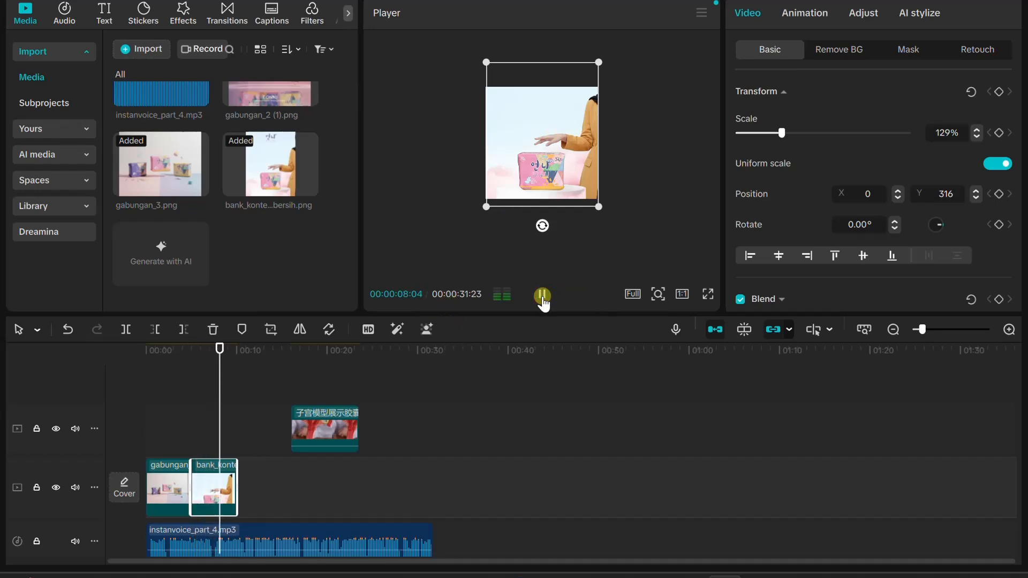
# Play the narration over the bank_konten_3 image, park the playhead at 00:00:08:06 and search the stock library for "cotton"
pyautogui.click(542, 295)
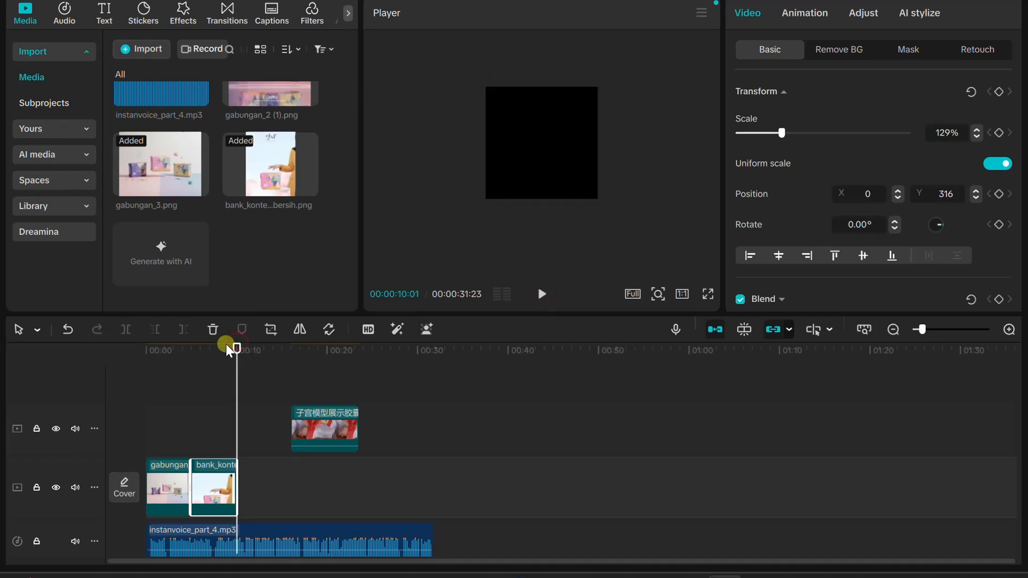
pyautogui.moveTo(226, 350); pyautogui.dragTo(220, 349)
pyautogui.click(62, 206)
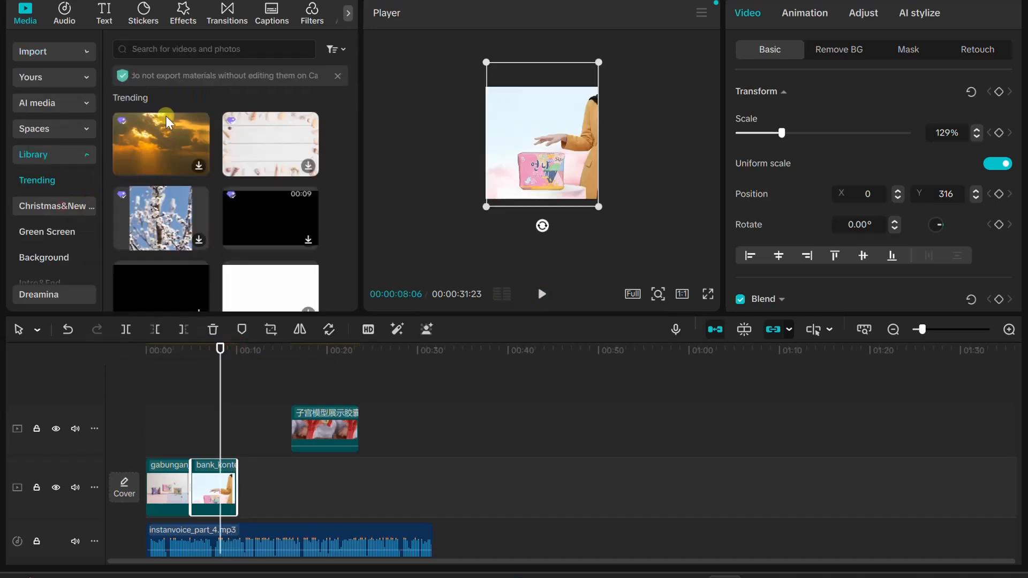
pyautogui.click(198, 52)
pyautogui.write('cotton')
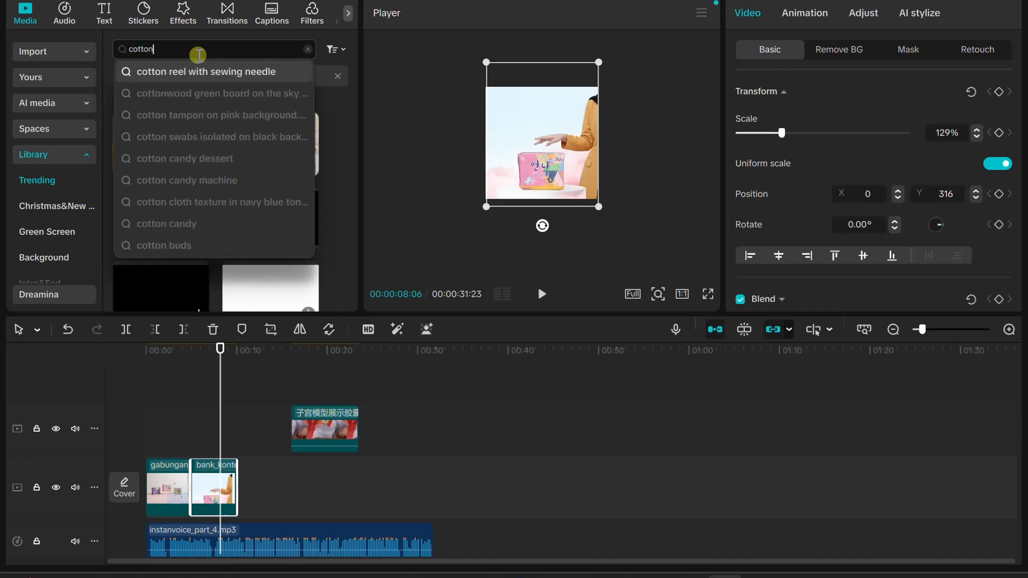
pyautogui.press('Return')
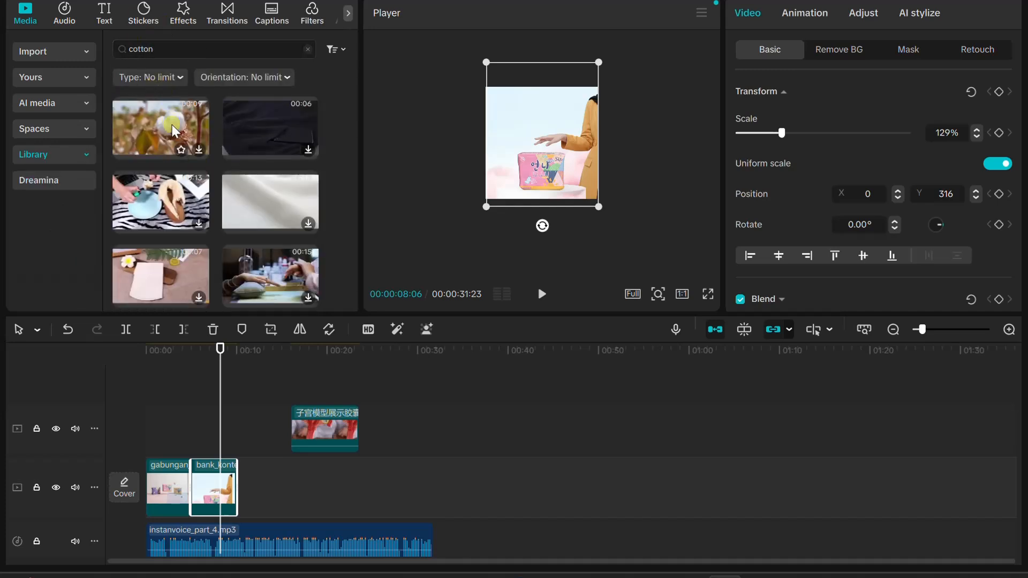
# Place the Cotton fields clip on the track above the images at the playhead and scale it to 178%
pyautogui.moveTo(146, 122); pyautogui.dragTo(217, 433)
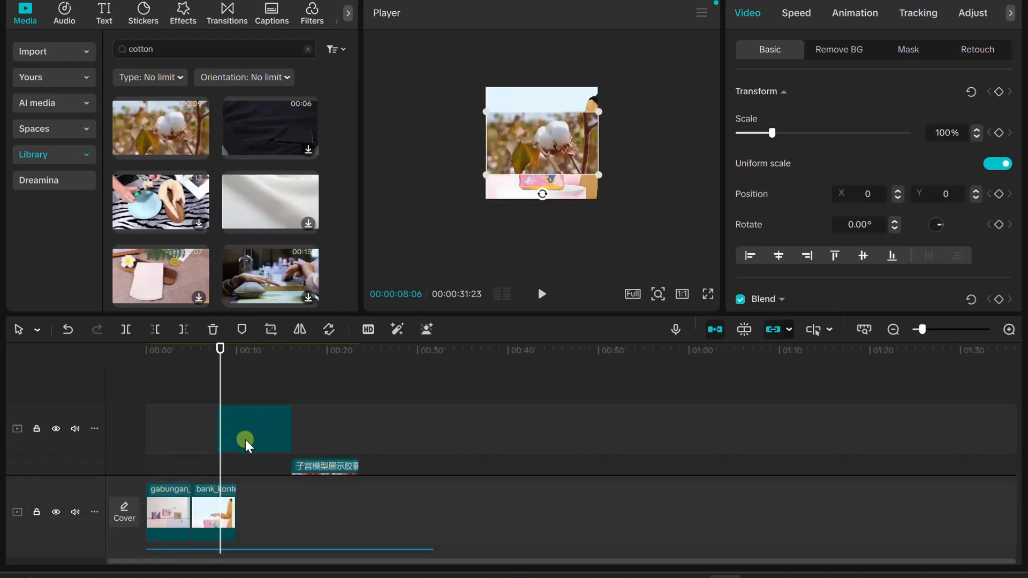
pyautogui.click(244, 441)
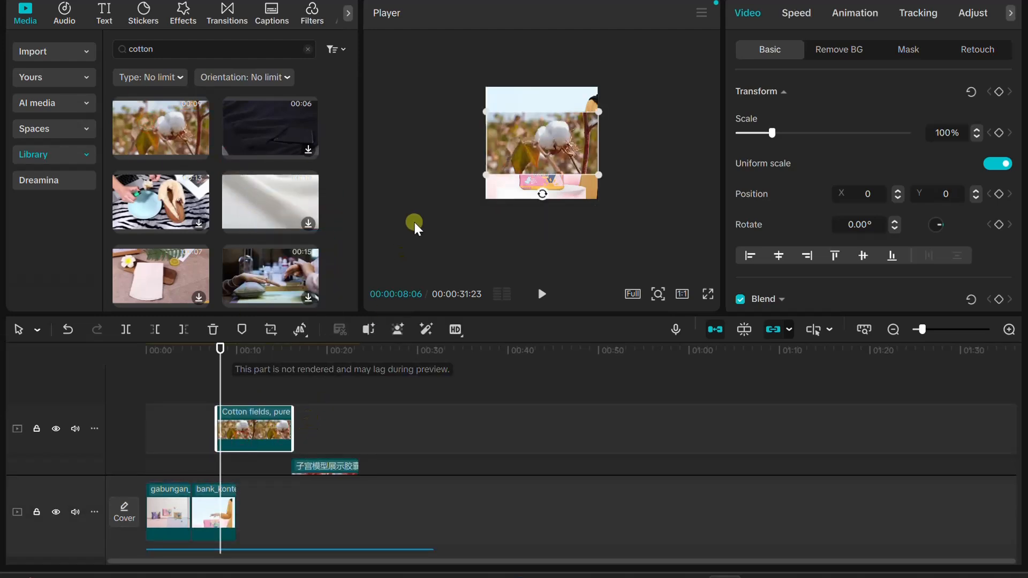
pyautogui.moveTo(485, 174); pyautogui.dragTo(449, 239)
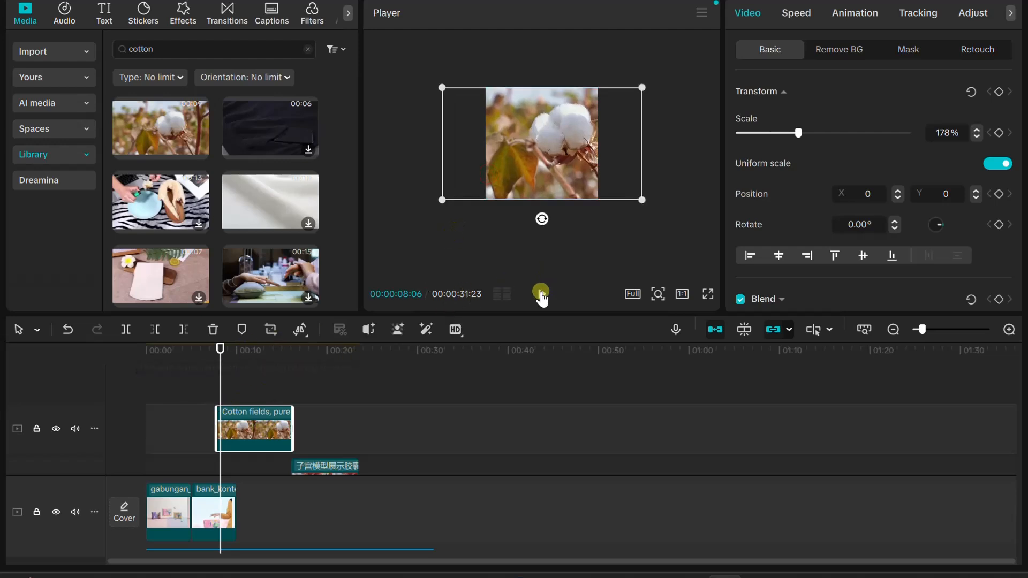
# Play the Cotton clip against the narration and trim the bank_konten_3 image to end where the Cotton clip begins, at 00:00:07:22
pyautogui.click(542, 293)
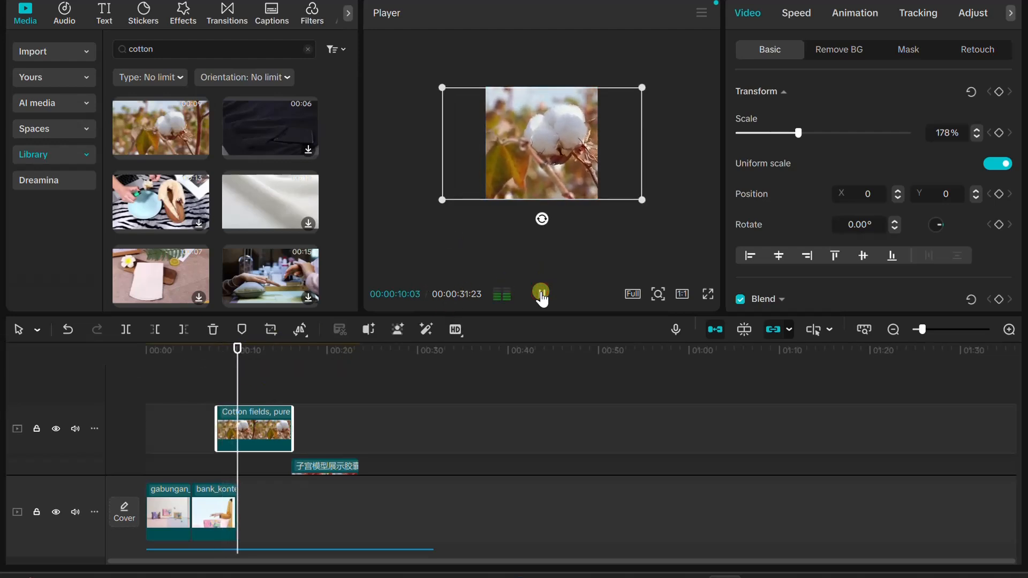
pyautogui.click(542, 293)
pyautogui.click(542, 293)
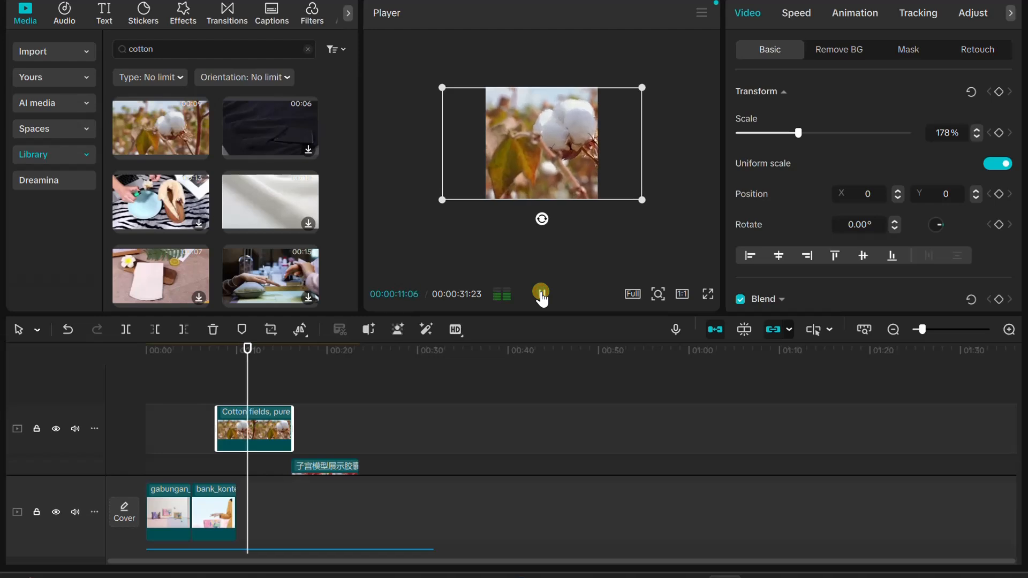
pyautogui.click(231, 498)
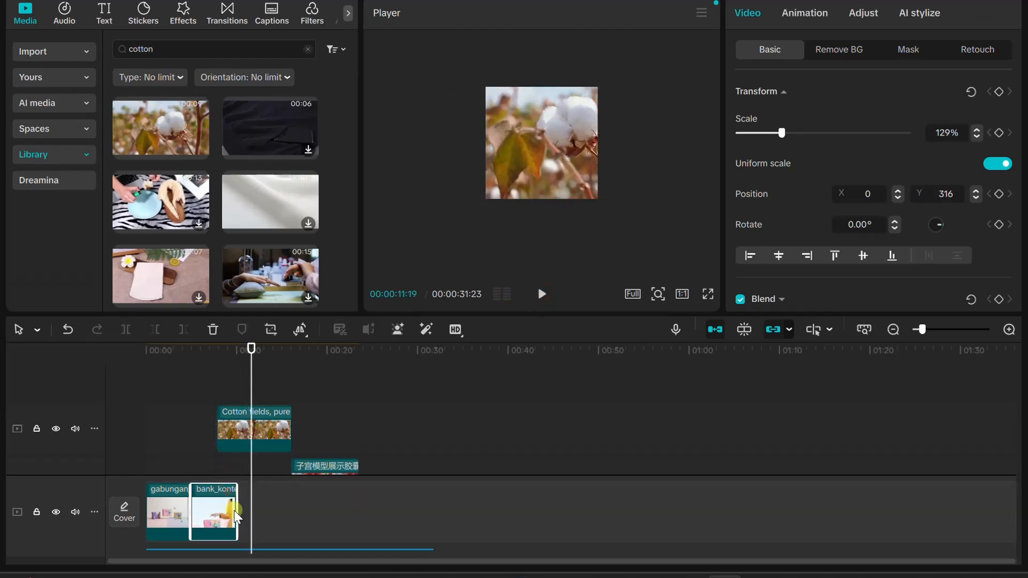
pyautogui.moveTo(235, 504); pyautogui.dragTo(215, 502)
pyautogui.moveTo(254, 350); pyautogui.dragTo(217, 364)
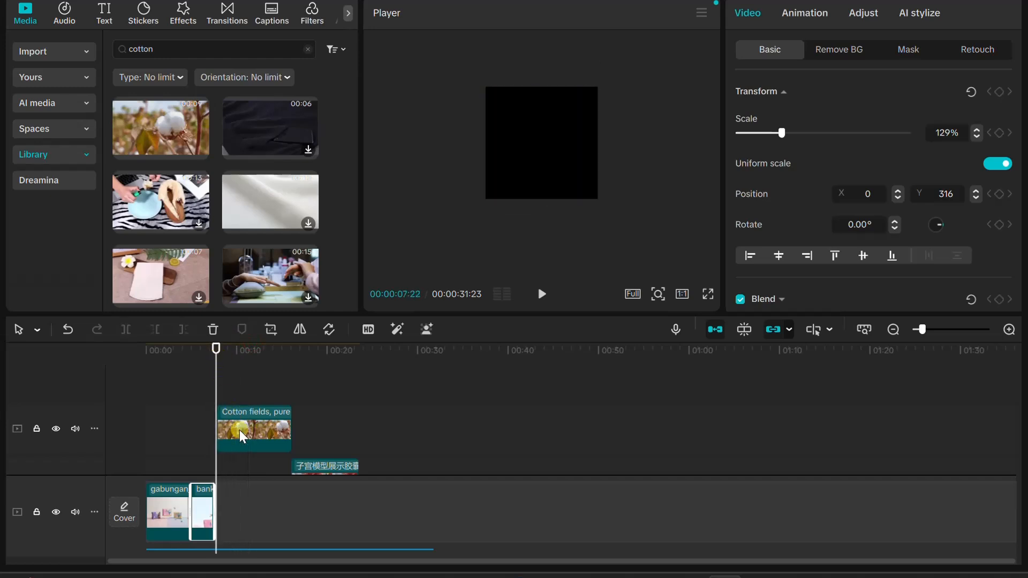
# Move the Cotton clip onto the main track after the bank_konten_3 image, shortened to end at about 00:00:11:02, and play it with the narration
pyautogui.moveTo(240, 429); pyautogui.dragTo(247, 483)
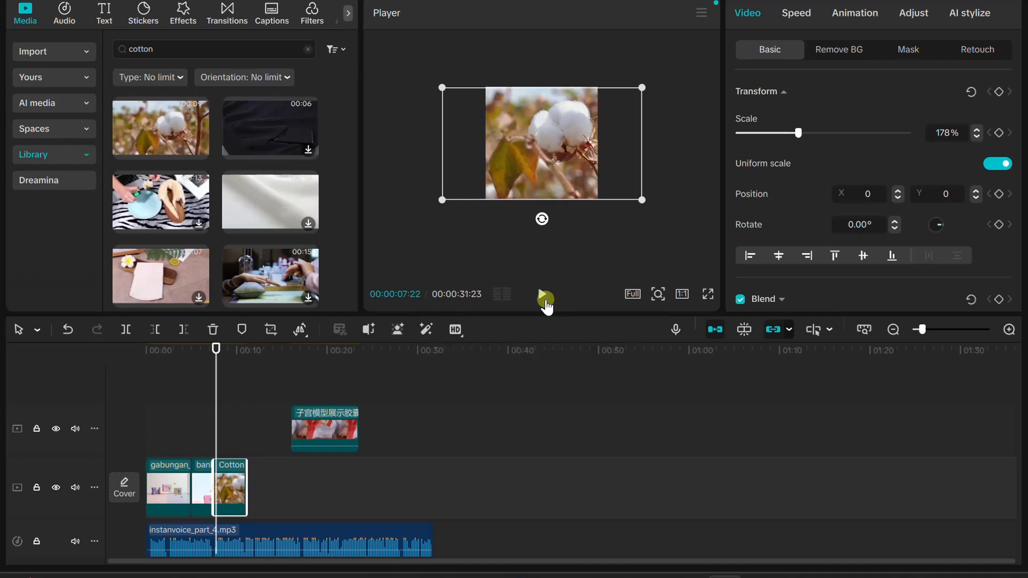
pyautogui.click(544, 301)
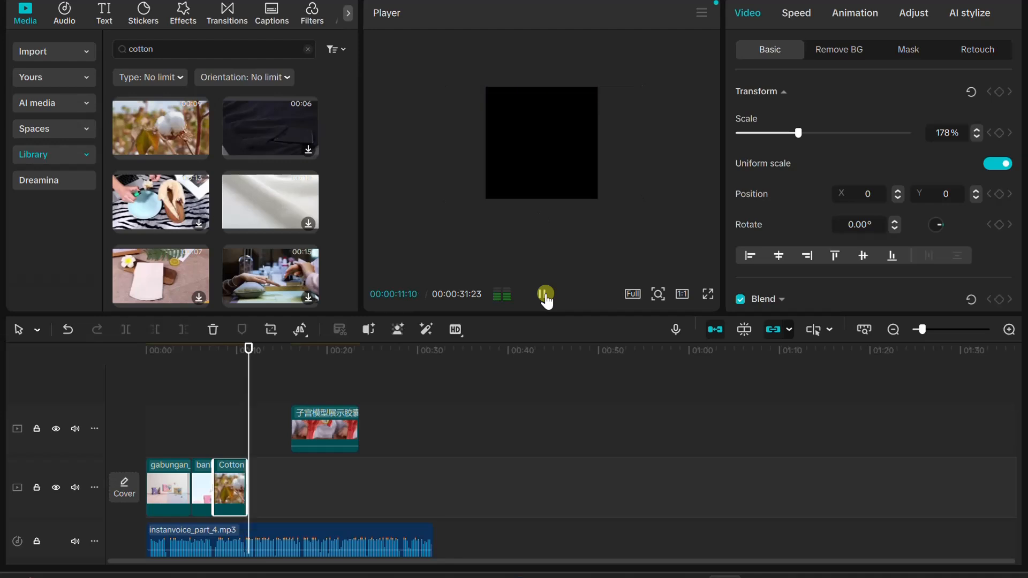
pyautogui.click(545, 294)
pyautogui.moveTo(251, 353); pyautogui.dragTo(241, 329)
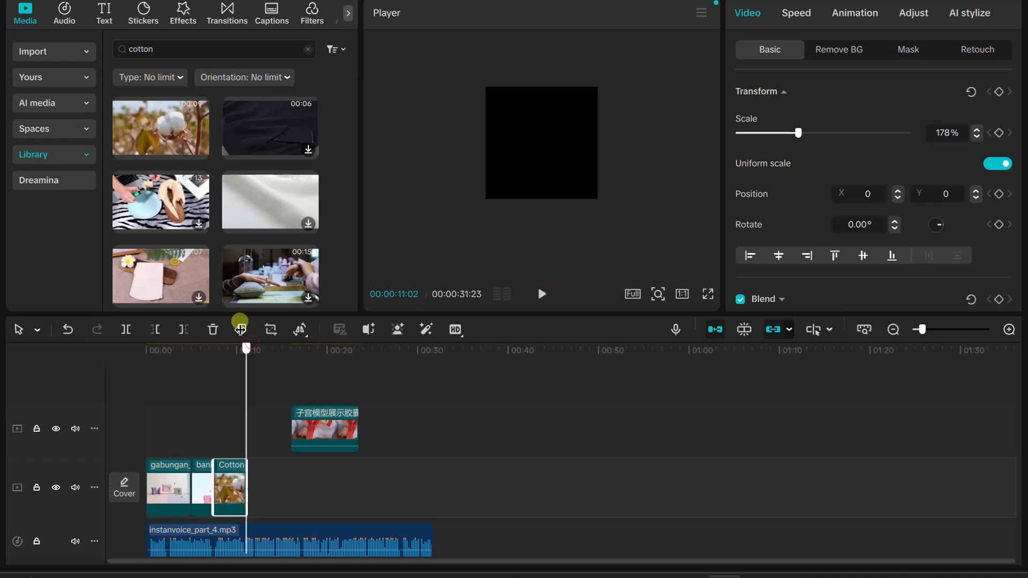
# Search the stock library for "clorine", preview the first clip of a hand in a glass of water and browse the other results
pyautogui.click(180, 57)
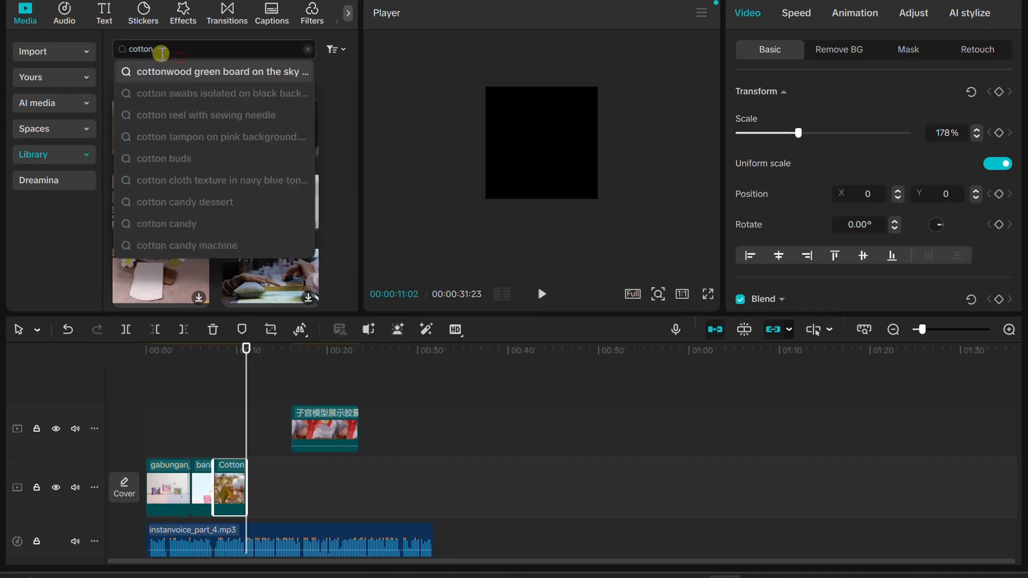
pyautogui.write('clorine')
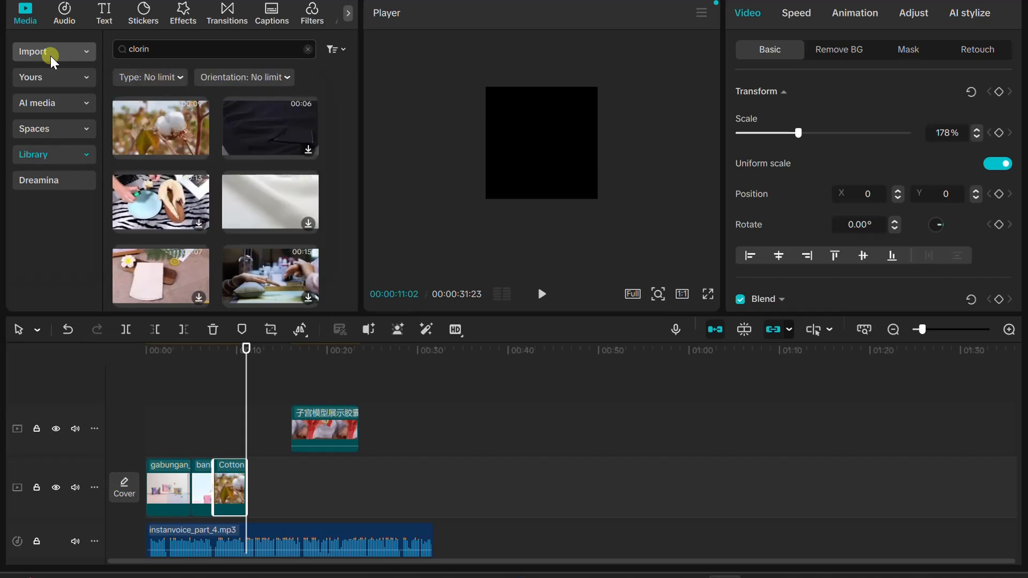
pyautogui.press('Return')
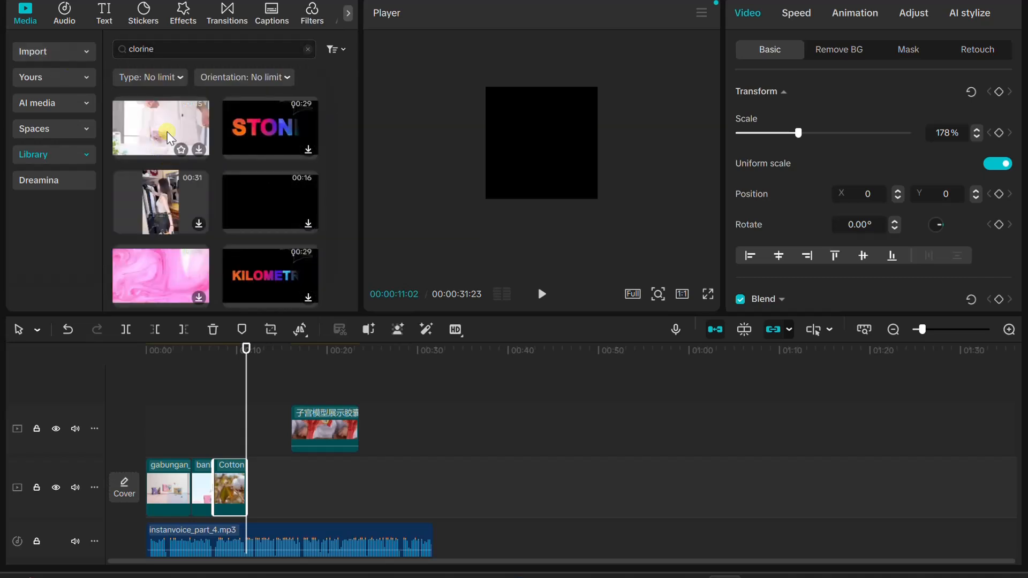
pyautogui.click(161, 120)
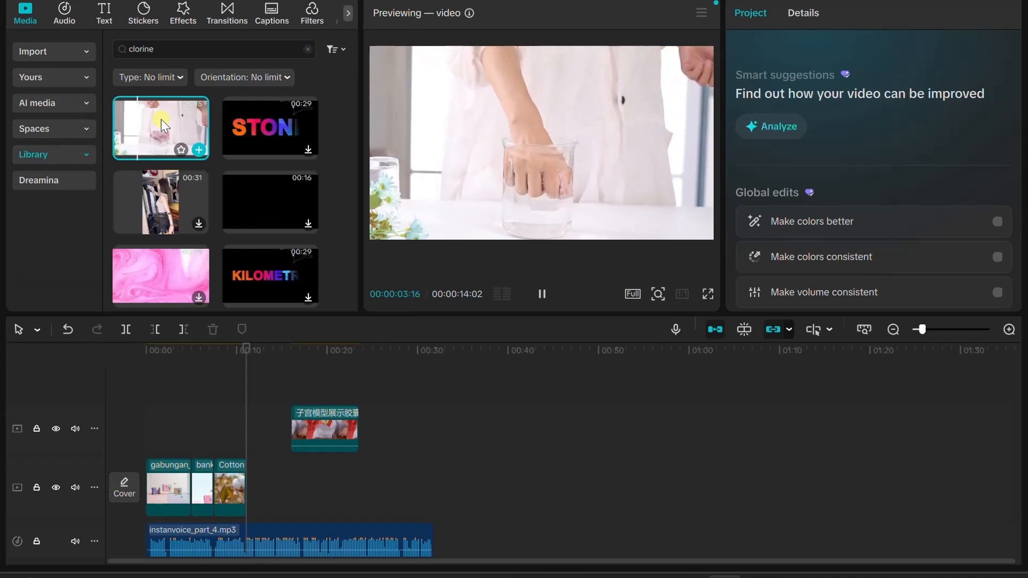
pyautogui.scroll(-2, 170, 211)
pyautogui.scroll(-4, 169, 211)
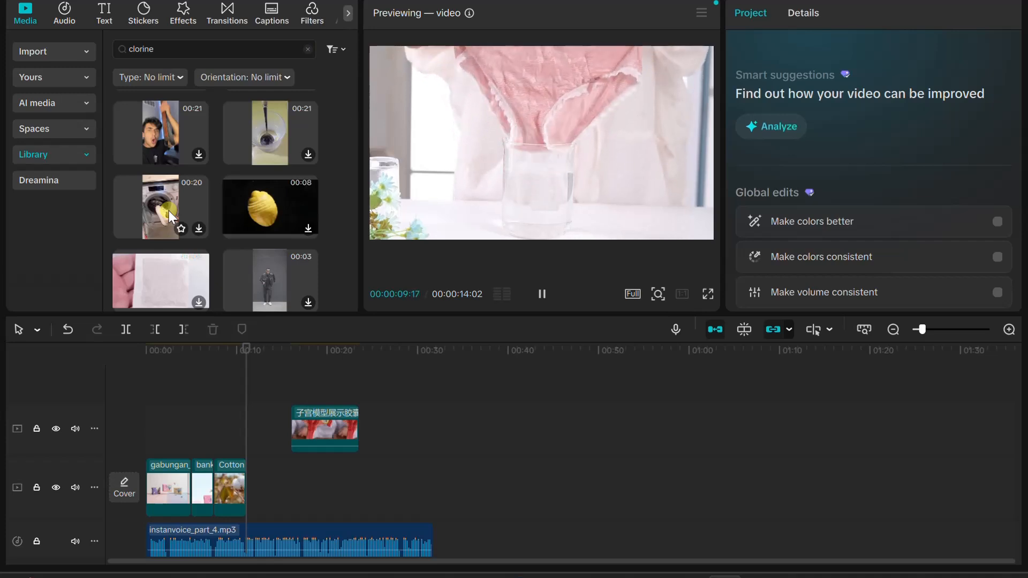
pyautogui.scroll(4, 198, 199)
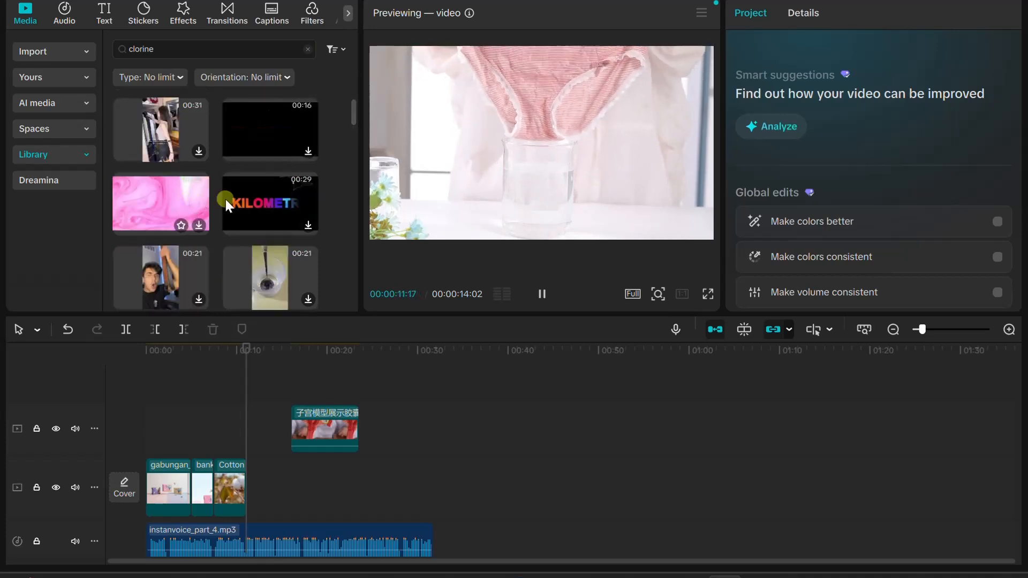
pyautogui.scroll(-2, 222, 203)
pyautogui.scroll(4, 172, 224)
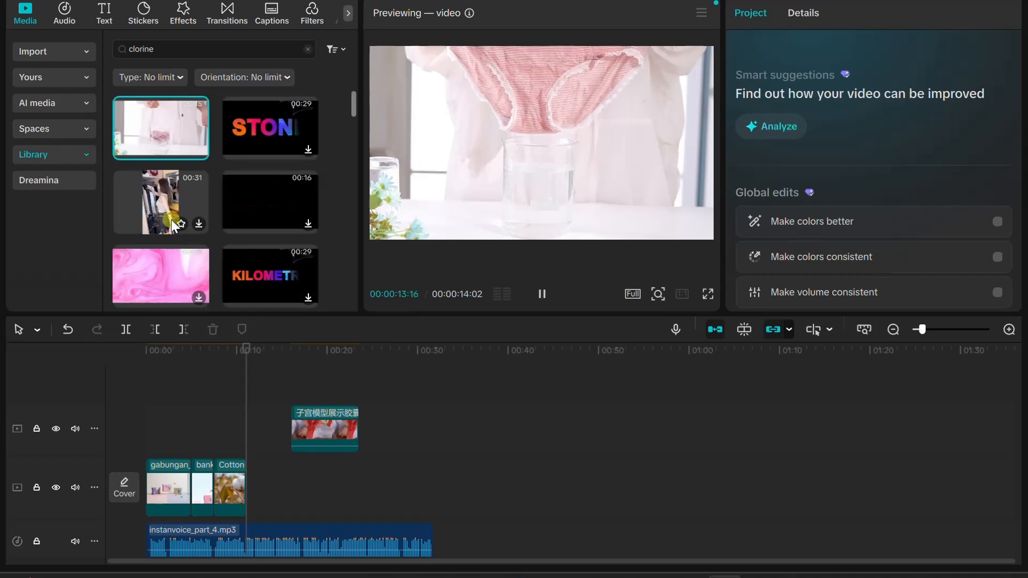
# Place the hand-in-glass clip after the Cotton clip, shortened to end at about 00:00:15:25, and move the 子宫模型 clip onto the main track behind it
pyautogui.moveTo(162, 126); pyautogui.dragTo(298, 476)
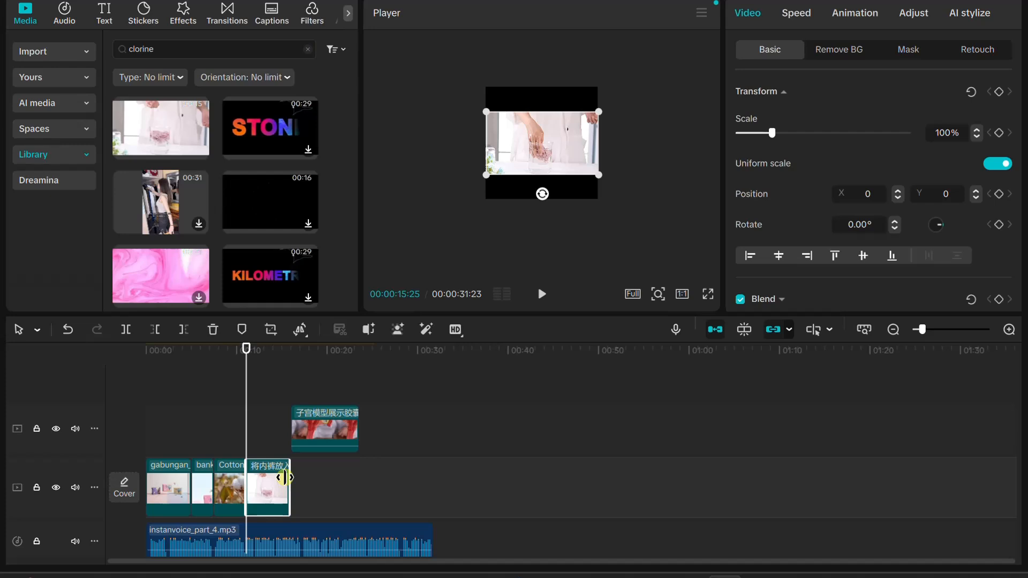
pyautogui.moveTo(304, 431); pyautogui.dragTo(327, 486)
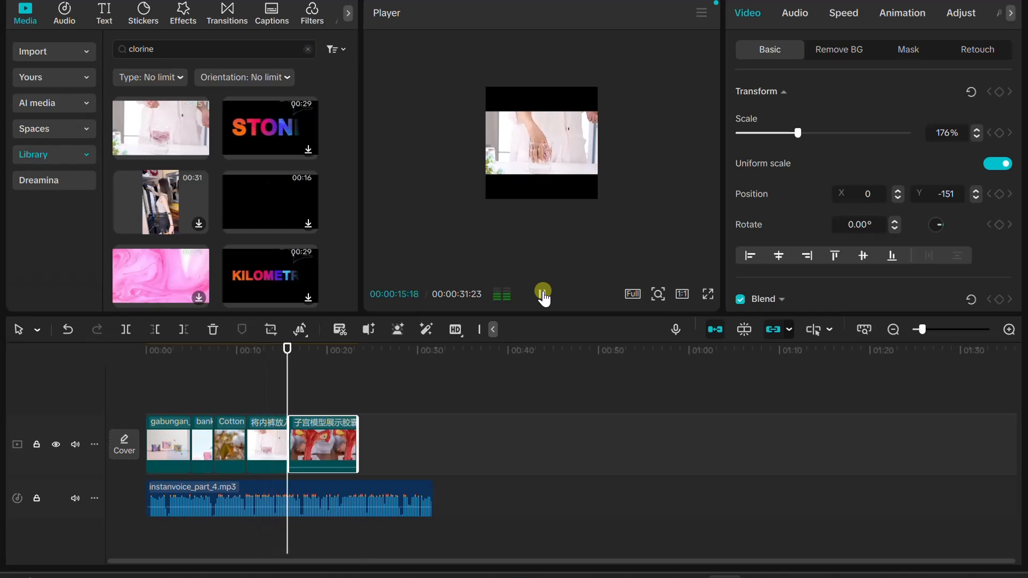
# Shorten the hand-in-glass clip slightly, play it with the narration, and scale it to 178% to fill the square frame
pyautogui.click(543, 293)
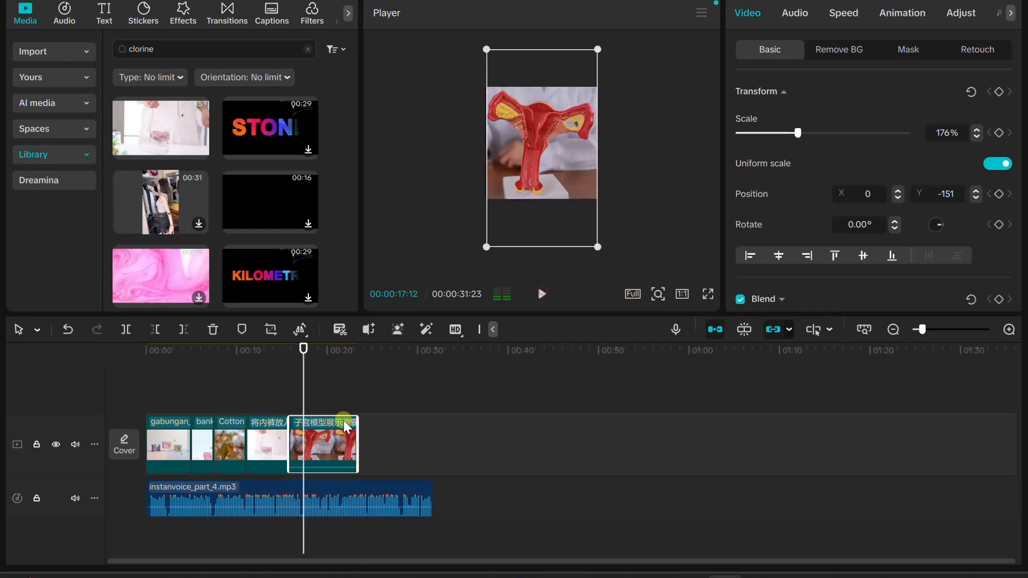
pyautogui.moveTo(284, 443)
pyautogui.mouseDown()
pyautogui.moveTo(292, 447)
pyautogui.moveTo(278, 450)
pyautogui.mouseUp()
pyautogui.moveTo(302, 351); pyautogui.dragTo(227, 352)
pyautogui.click(538, 294)
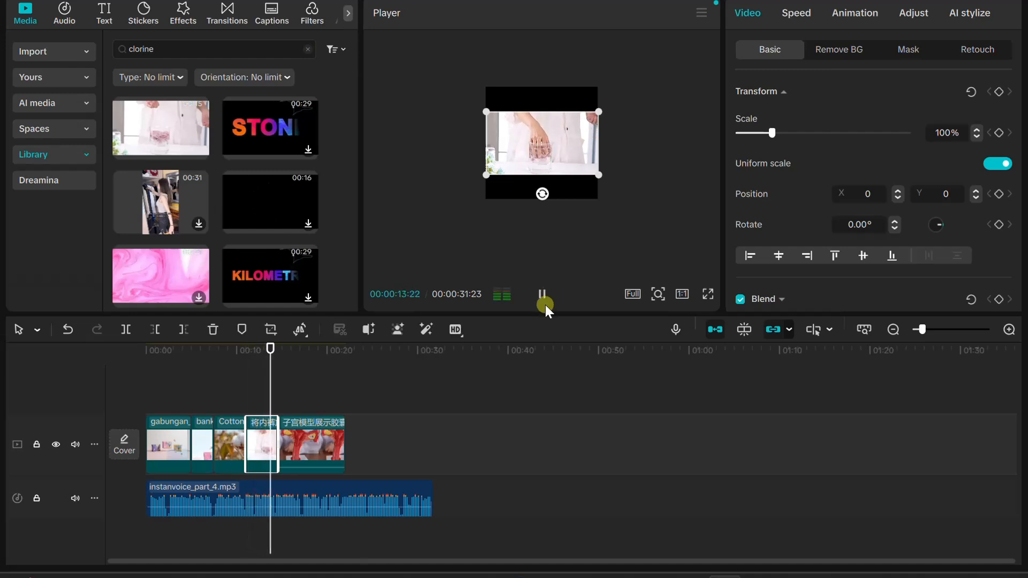
pyautogui.click(545, 302)
pyautogui.moveTo(466, 201); pyautogui.dragTo(448, 235)
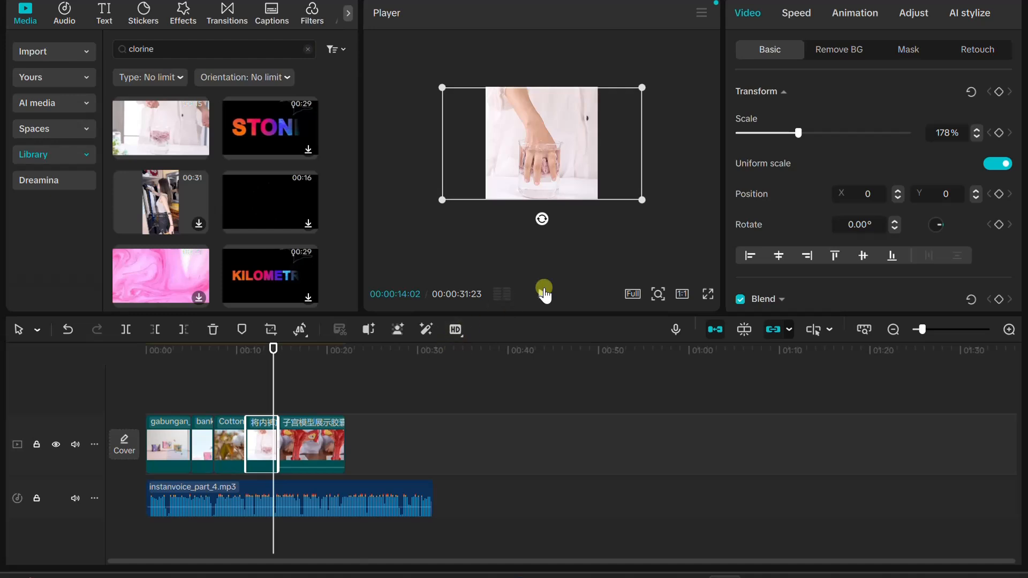
# Play on with the narration and trim the 子宫模型 clip to end at about 00:00:20:07
pyautogui.click(550, 295)
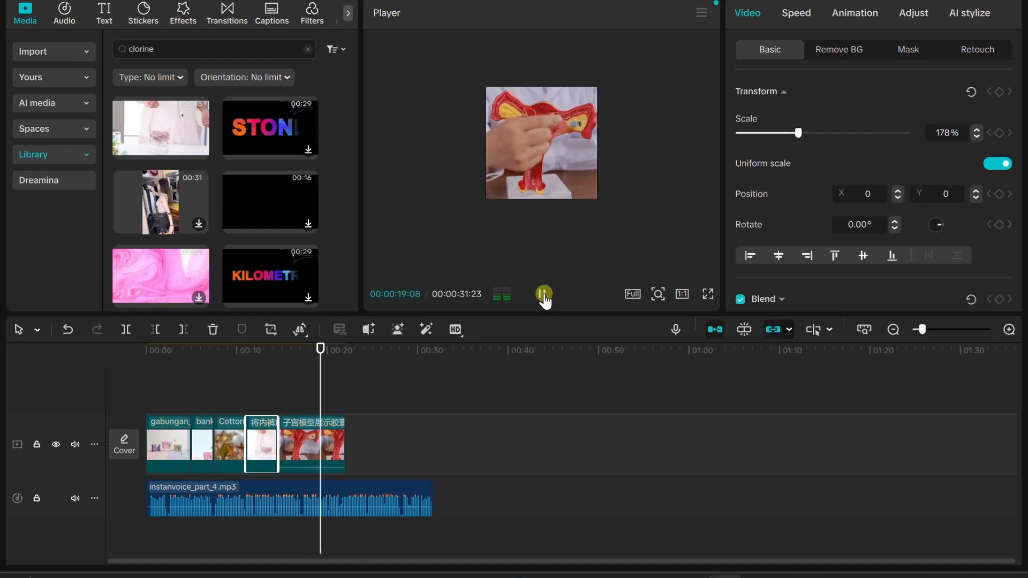
pyautogui.click(545, 294)
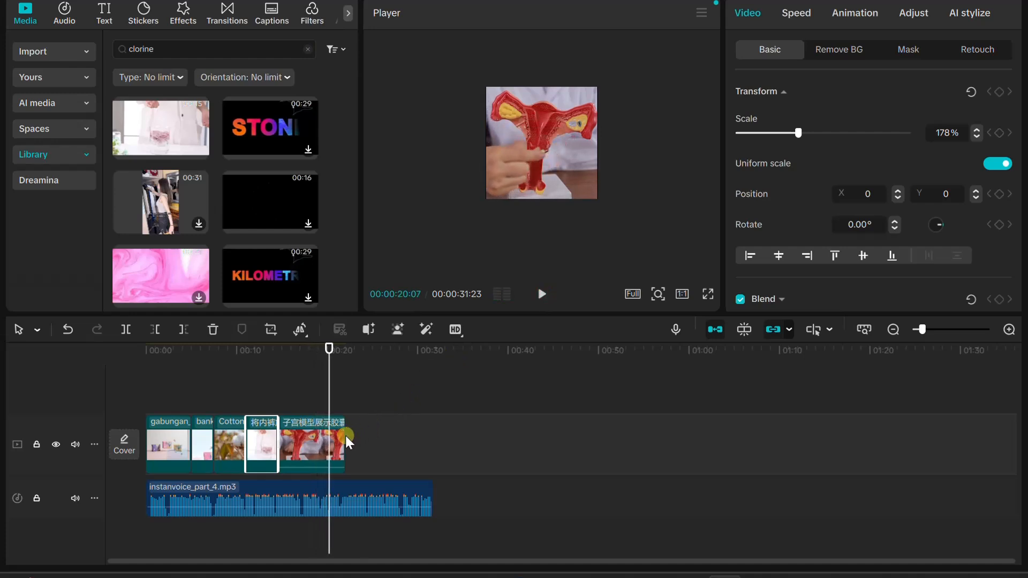
pyautogui.click(304, 445)
pyautogui.moveTo(335, 439); pyautogui.dragTo(329, 439)
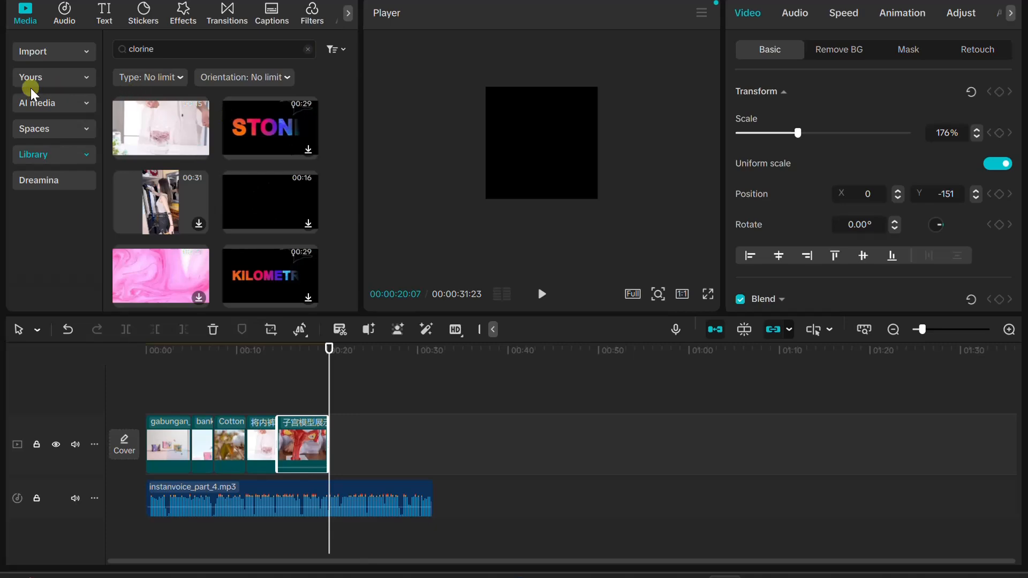
# Import the instan_media_2_kesegaran_alami image from the Downloads folder into the project media
pyautogui.click(41, 58)
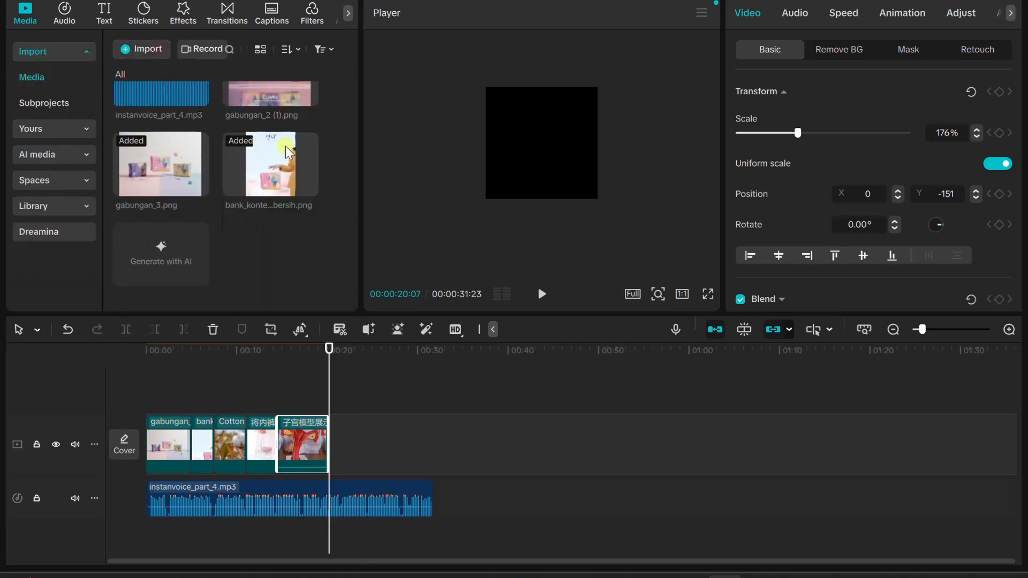
pyautogui.scroll(-5, 352, 192)
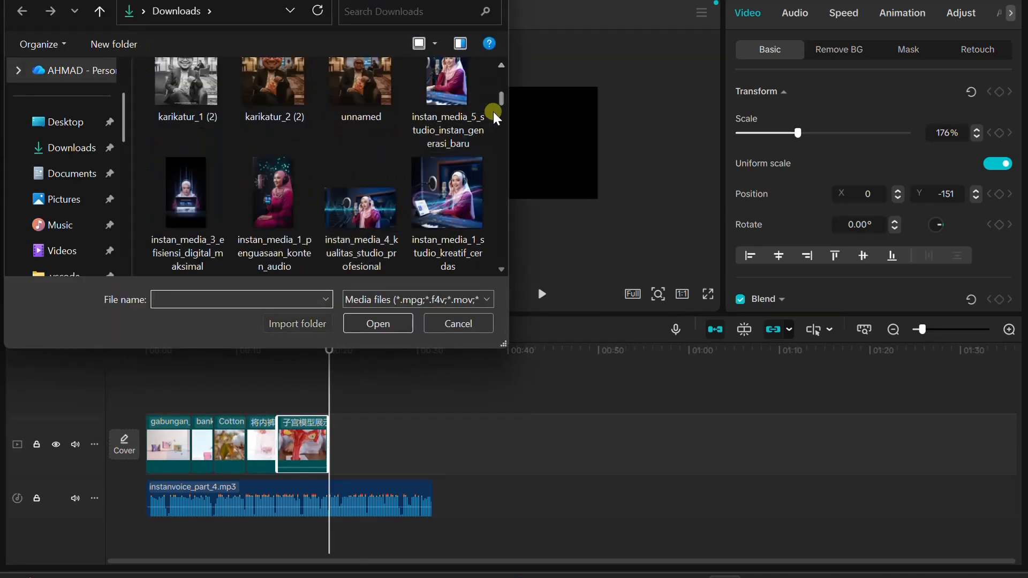
pyautogui.moveTo(493, 111); pyautogui.dragTo(496, 225)
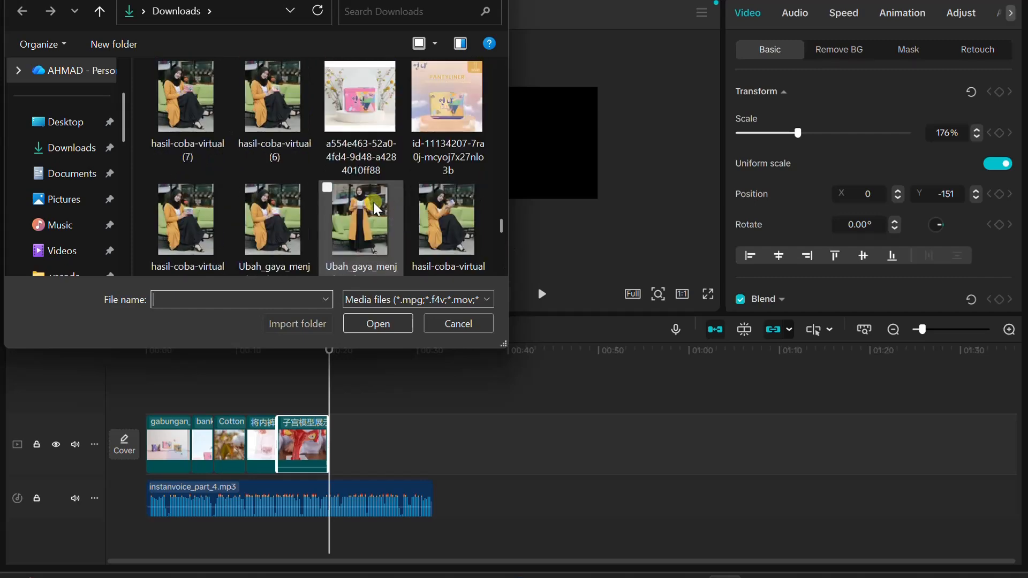
pyautogui.scroll(3, 377, 207)
pyautogui.scroll(-1, 327, 211)
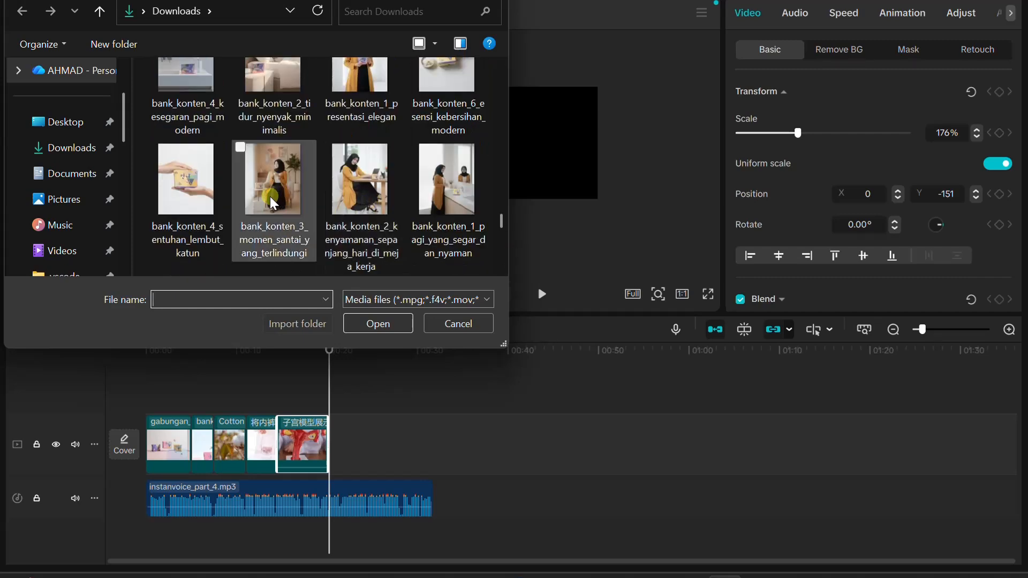
pyautogui.scroll(4, 270, 196)
pyautogui.scroll(3, 271, 141)
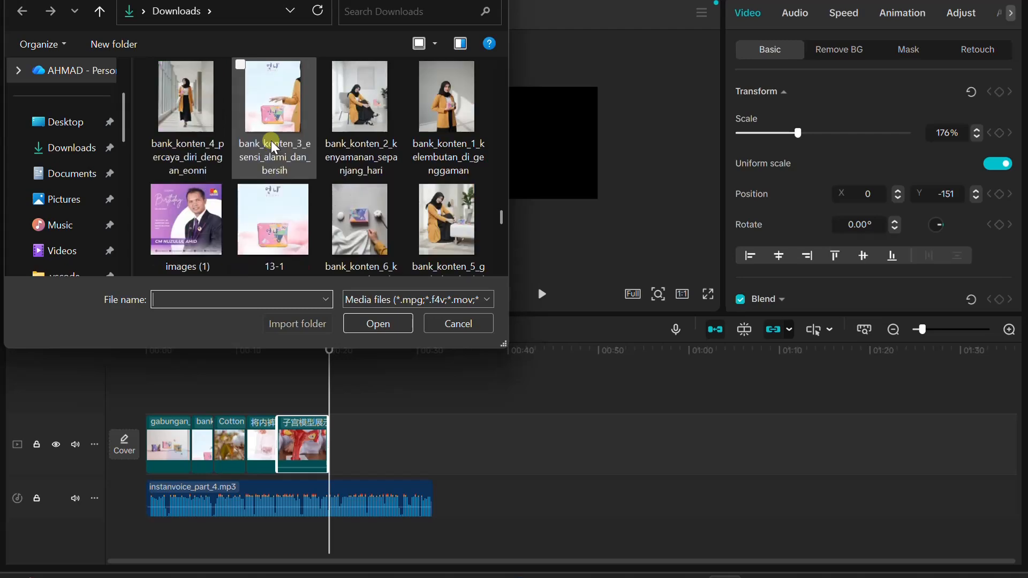
pyautogui.scroll(10, 271, 141)
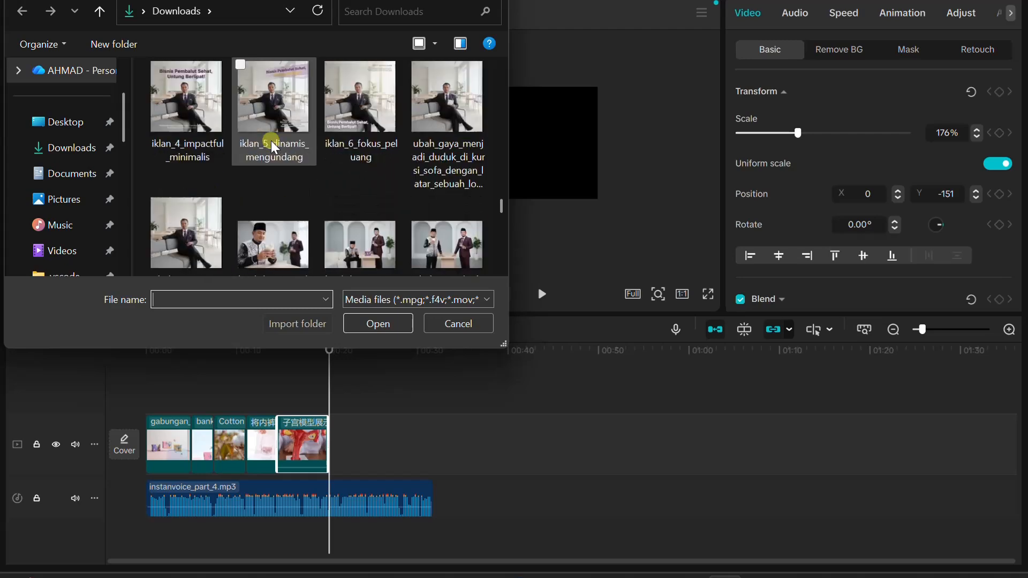
pyautogui.scroll(10, 271, 140)
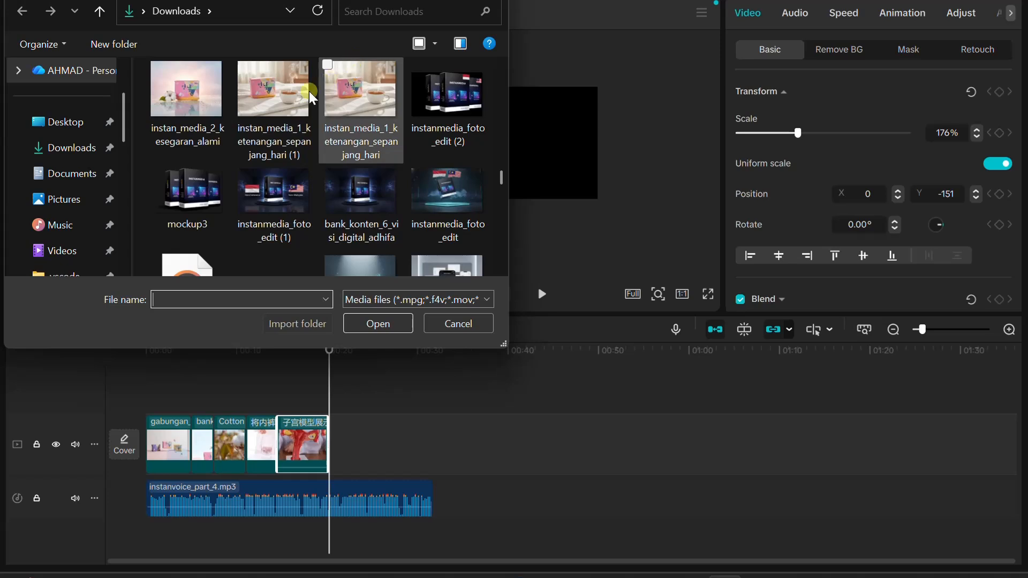
pyautogui.click(199, 99)
pyautogui.doubleClick(200, 100)
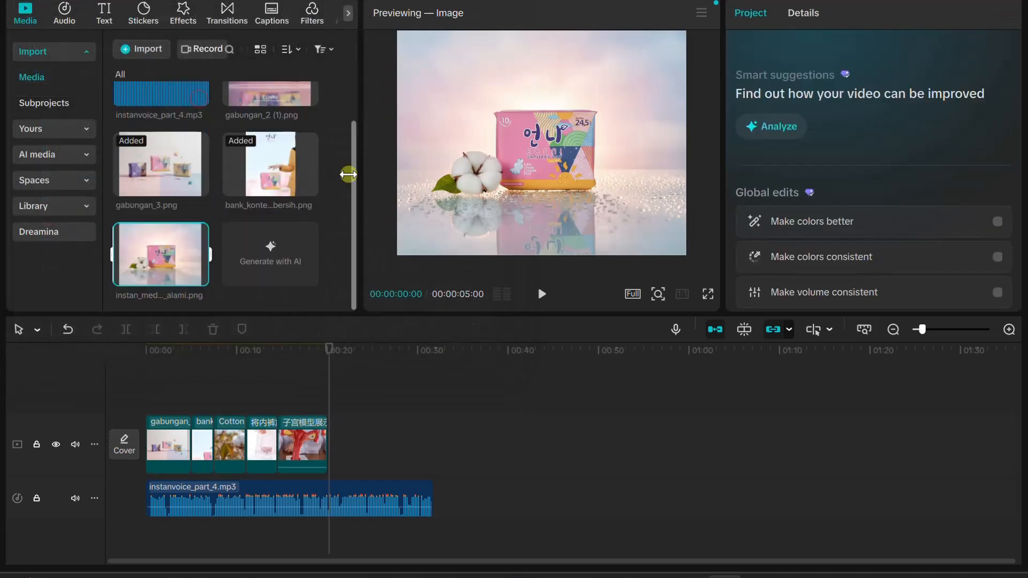
# Place the kesegaran_alami image after the 子宫模型 clip, scaled to 129% and shortened to about two seconds
pyautogui.moveTo(172, 255); pyautogui.dragTo(352, 436)
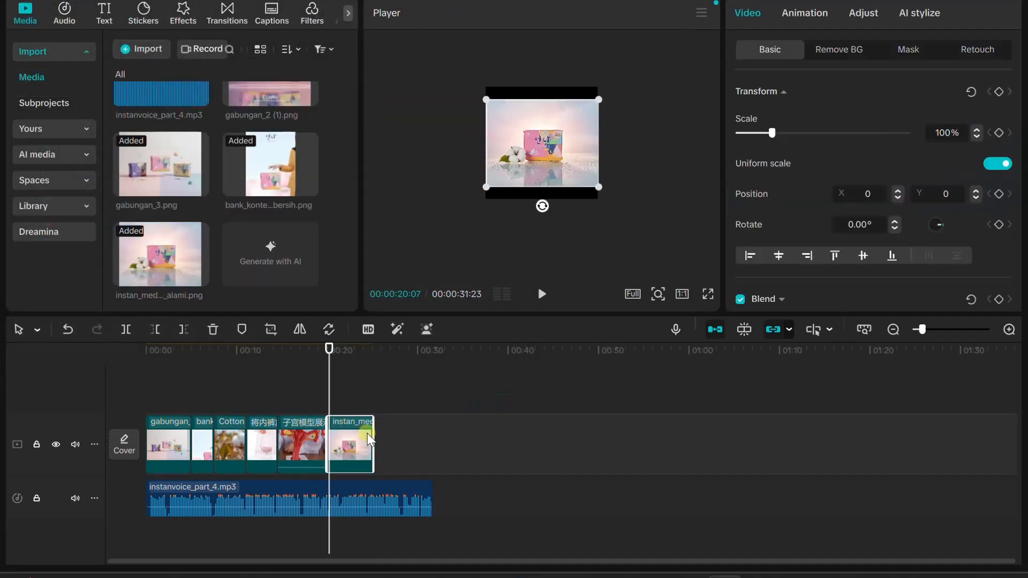
pyautogui.moveTo(596, 185); pyautogui.dragTo(614, 199)
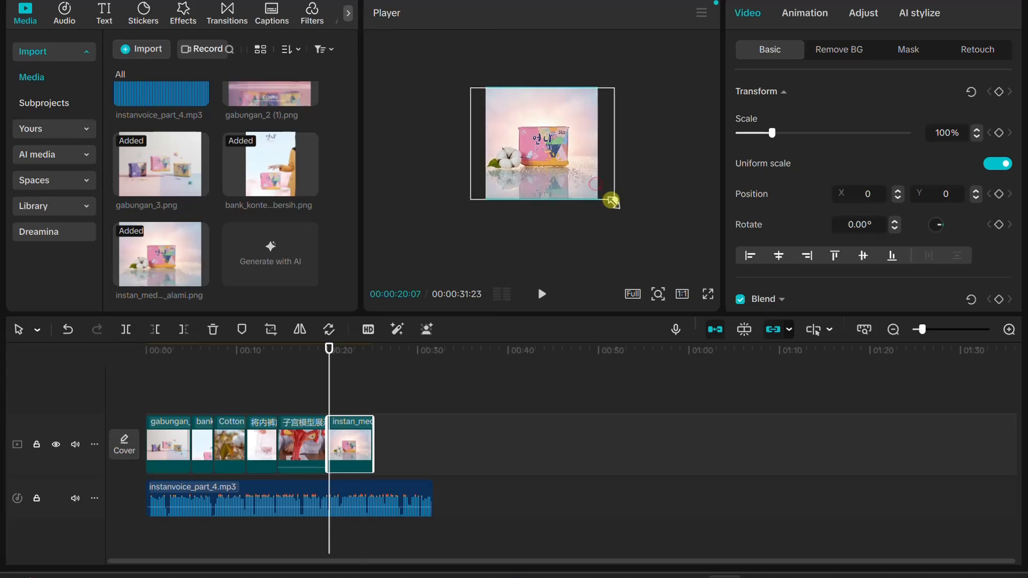
pyautogui.moveTo(373, 446); pyautogui.dragTo(342, 449)
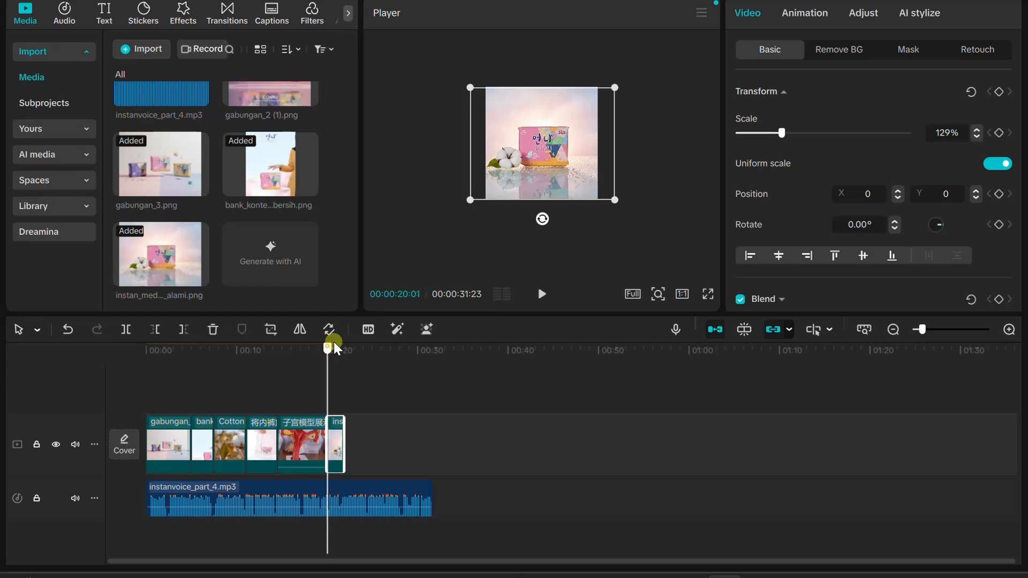
pyautogui.moveTo(333, 343)
pyautogui.mouseDown()
pyautogui.moveTo(349, 341)
pyautogui.moveTo(341, 351)
pyautogui.mouseUp()
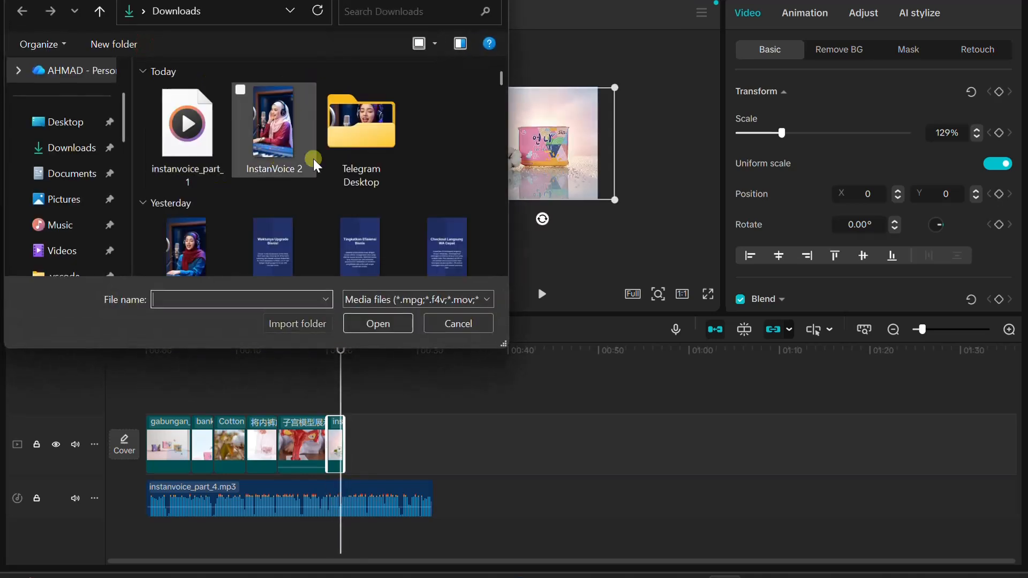
# Import the instan_media_9_manfaat_holistik_chamomile image from the Downloads folder
pyautogui.scroll(-6, 317, 195)
pyautogui.scroll(-15, 320, 199)
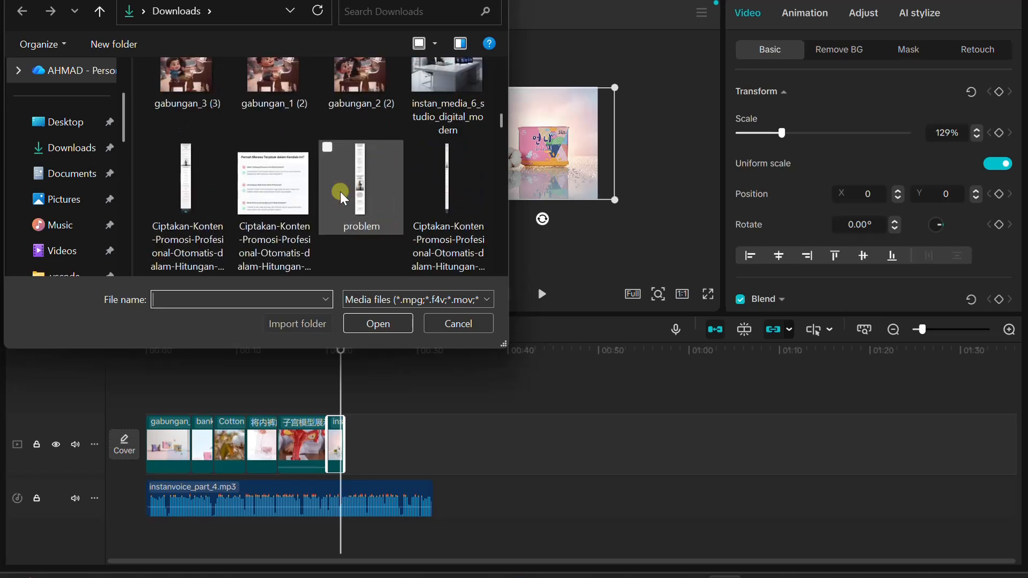
pyautogui.scroll(-15, 340, 192)
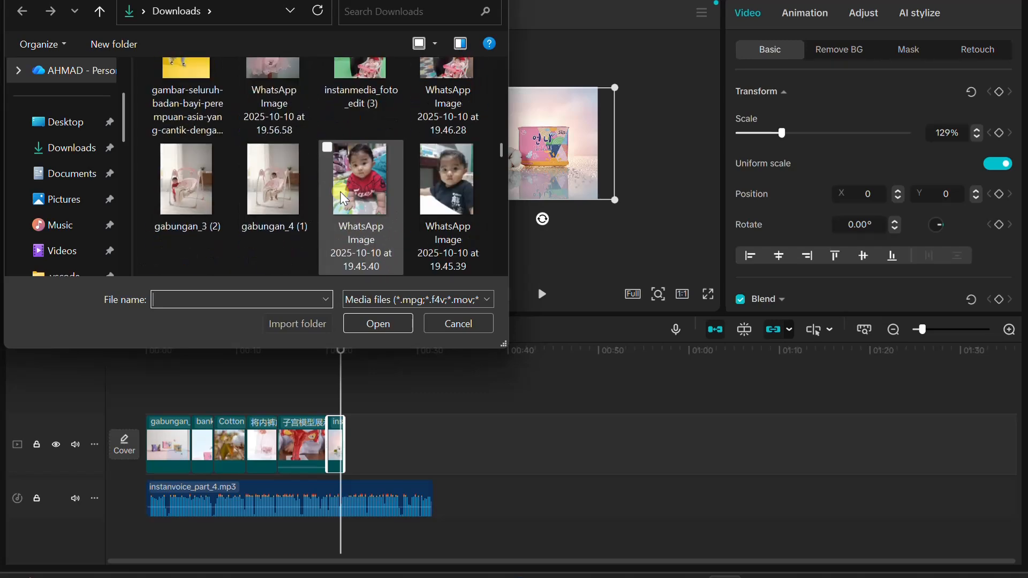
pyautogui.scroll(-6, 339, 192)
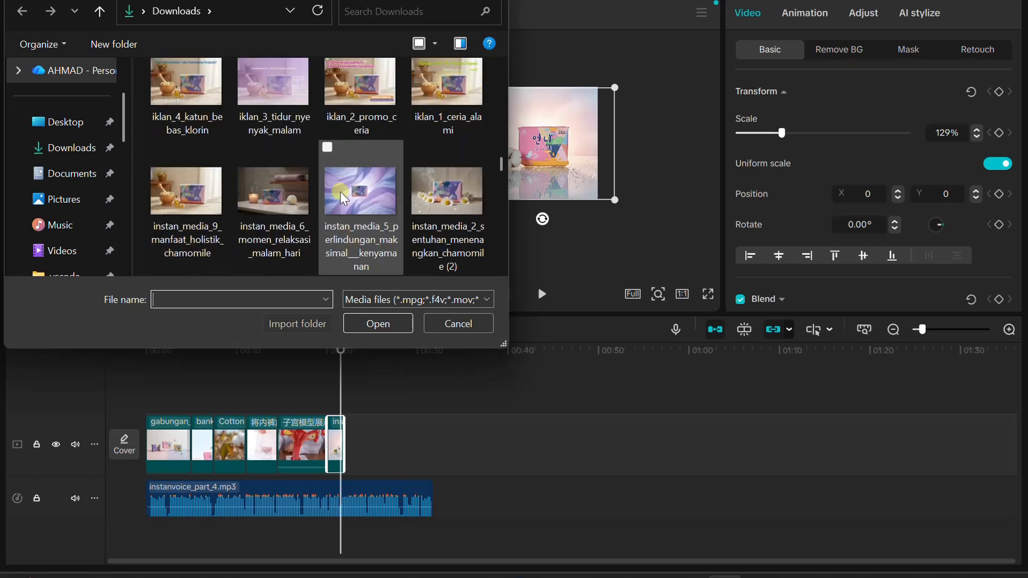
pyautogui.doubleClick(185, 185)
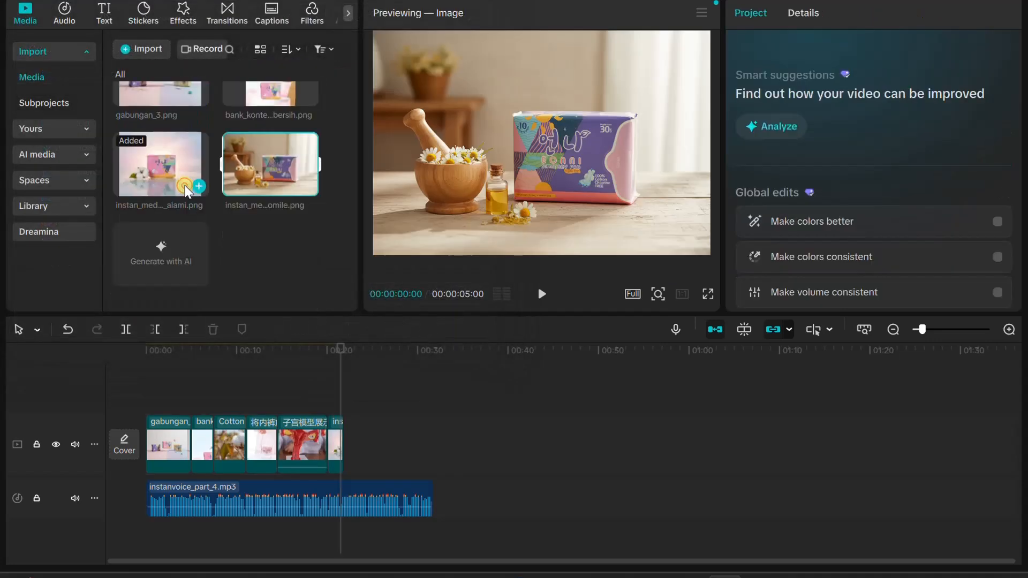
# Place the chamomile image at the end of the main track, shortened to about two seconds and scaled to 151%
pyautogui.moveTo(184, 185); pyautogui.dragTo(366, 447)
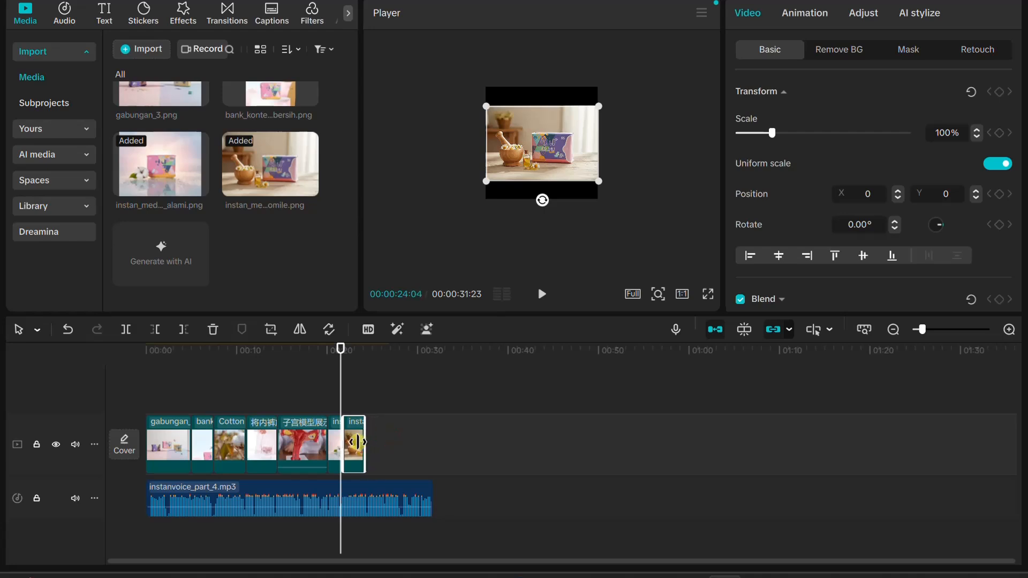
pyautogui.click(538, 189)
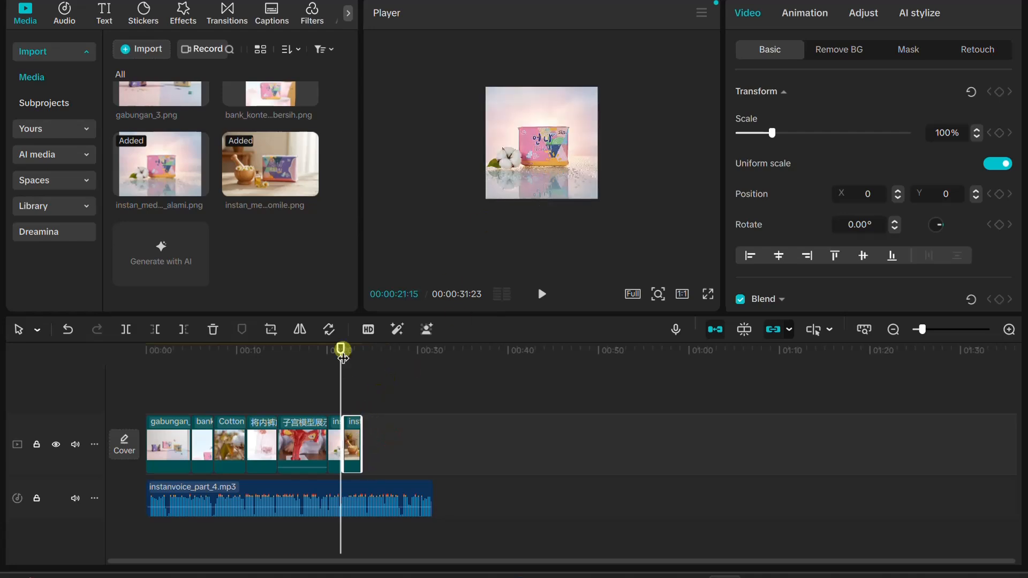
pyautogui.moveTo(342, 356)
pyautogui.mouseDown()
pyautogui.moveTo(342, 345)
pyautogui.moveTo(352, 349)
pyautogui.mouseUp()
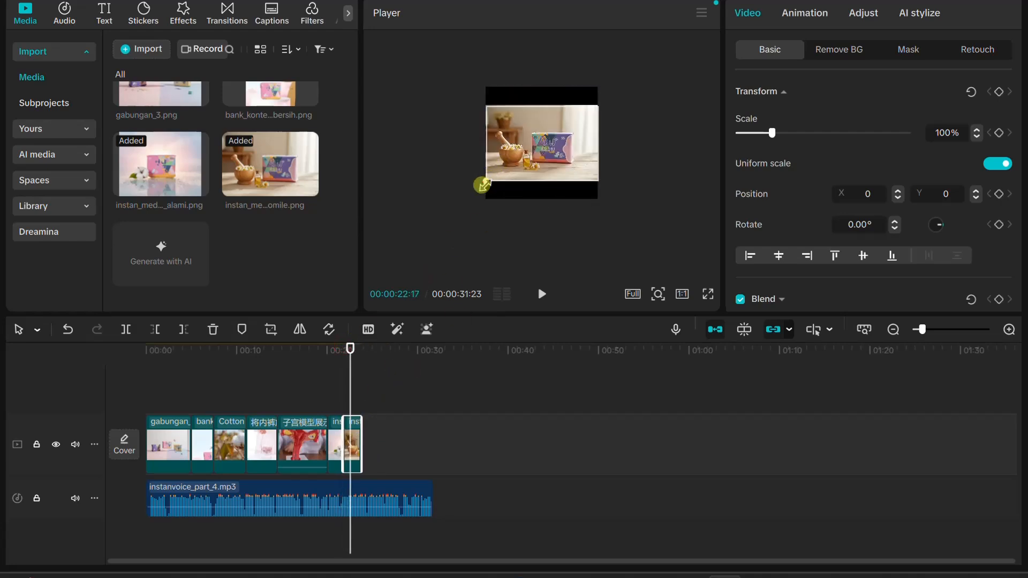
pyautogui.moveTo(482, 185); pyautogui.dragTo(458, 232)
pyautogui.click(552, 180)
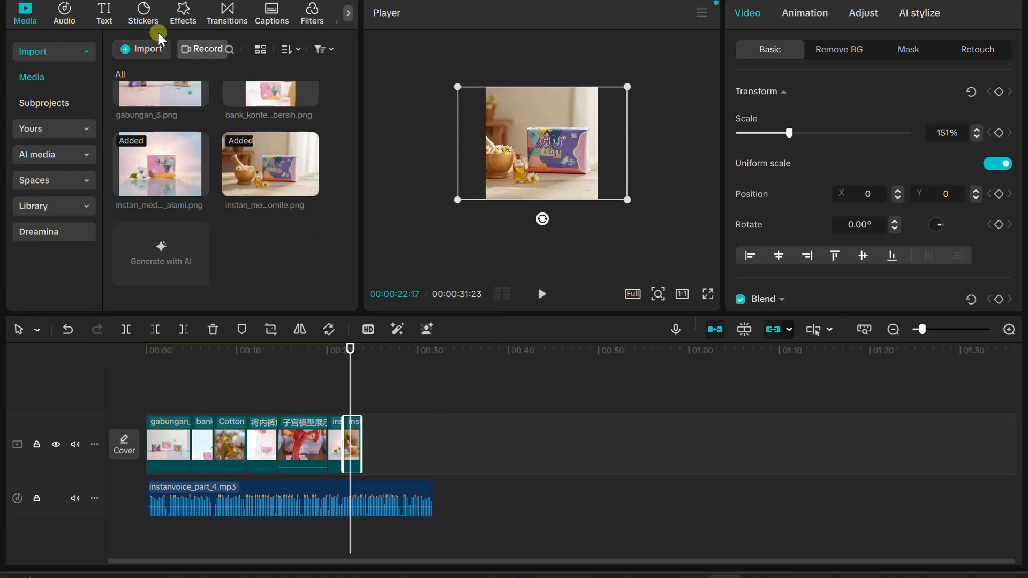
# Import the instan_media_3_nyaman_di_bawah_hujan image from the Downloads folder
pyautogui.click(225, 107)
pyautogui.scroll(-10, 343, 196)
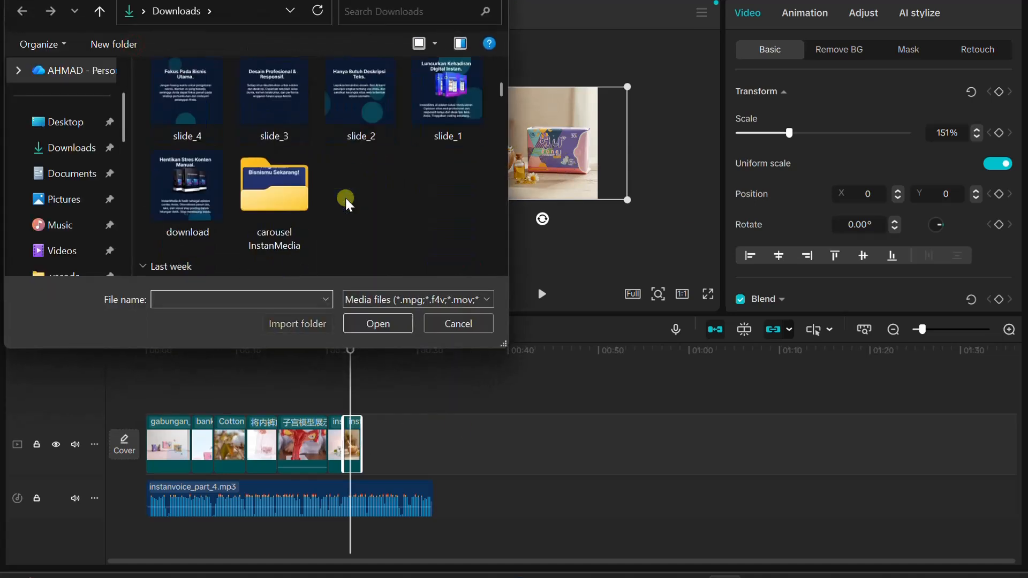
pyautogui.scroll(-10, 349, 215)
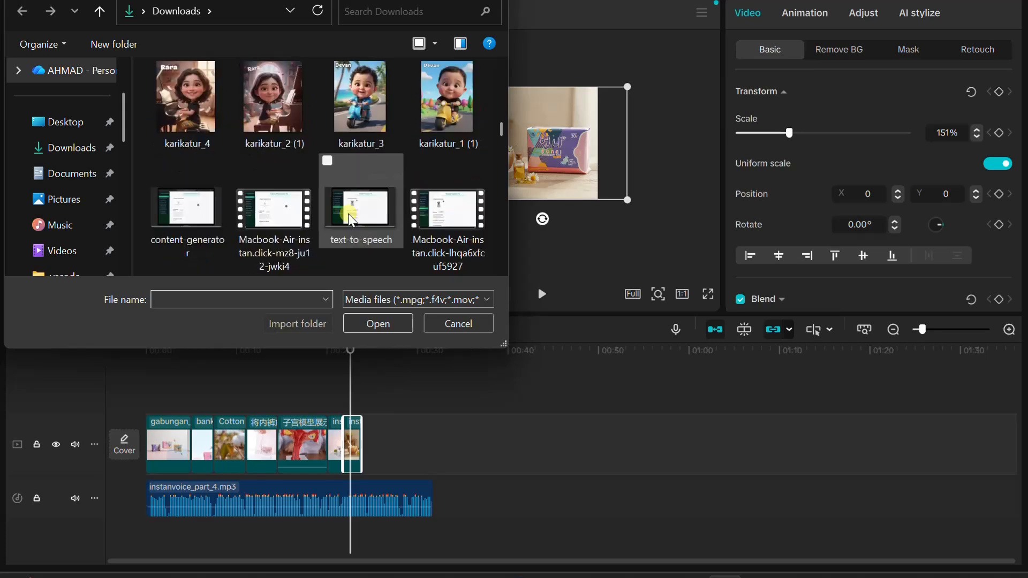
pyautogui.scroll(-5, 349, 213)
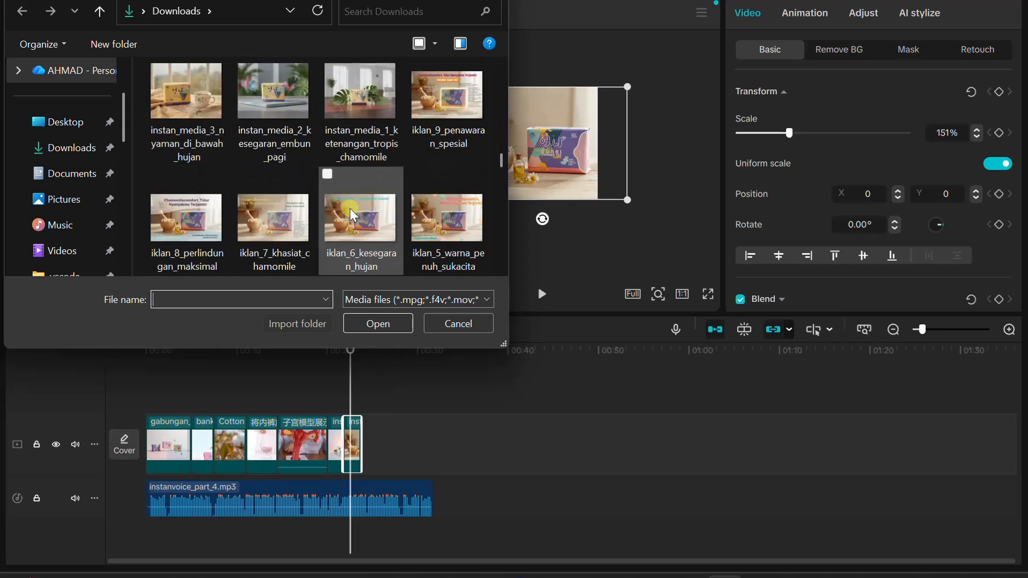
pyautogui.scroll(1, 349, 206)
pyautogui.doubleClick(188, 93)
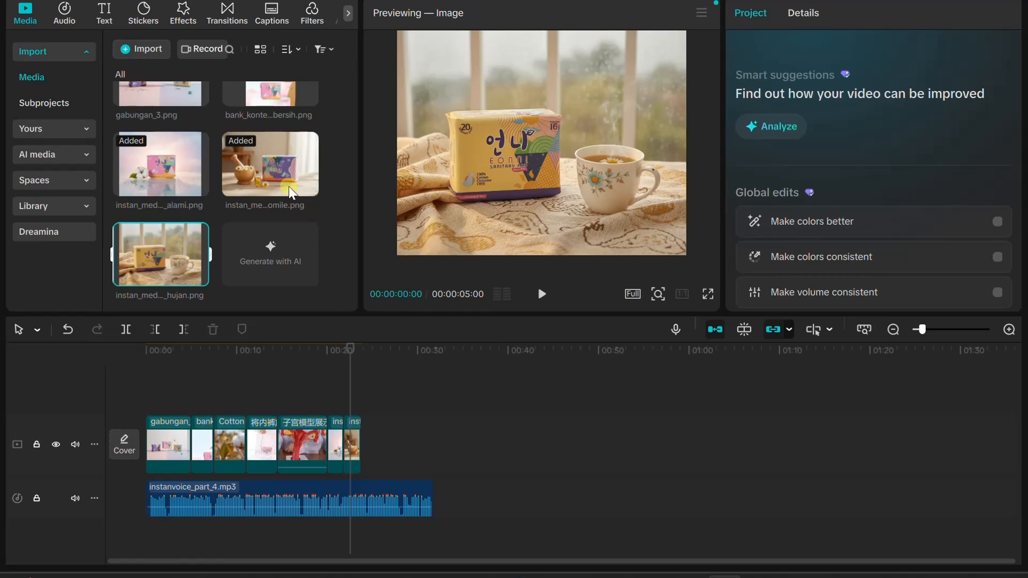
# Place the nyaman_di_bawah_hujan image after the chamomile image, shortened to about two seconds and scaled to 129%
pyautogui.moveTo(165, 244); pyautogui.dragTo(379, 446)
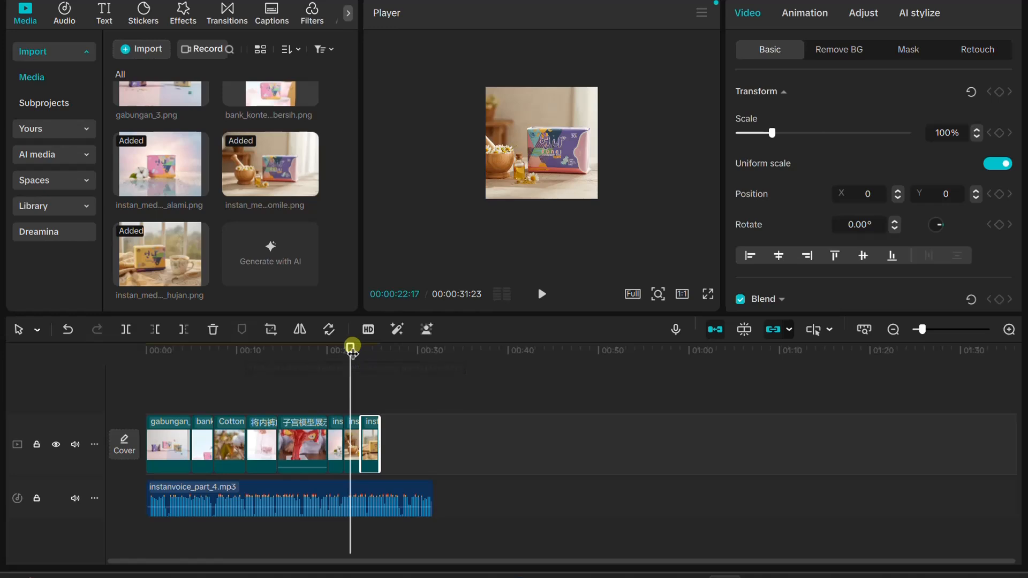
pyautogui.moveTo(356, 349); pyautogui.dragTo(369, 345)
pyautogui.click(480, 195)
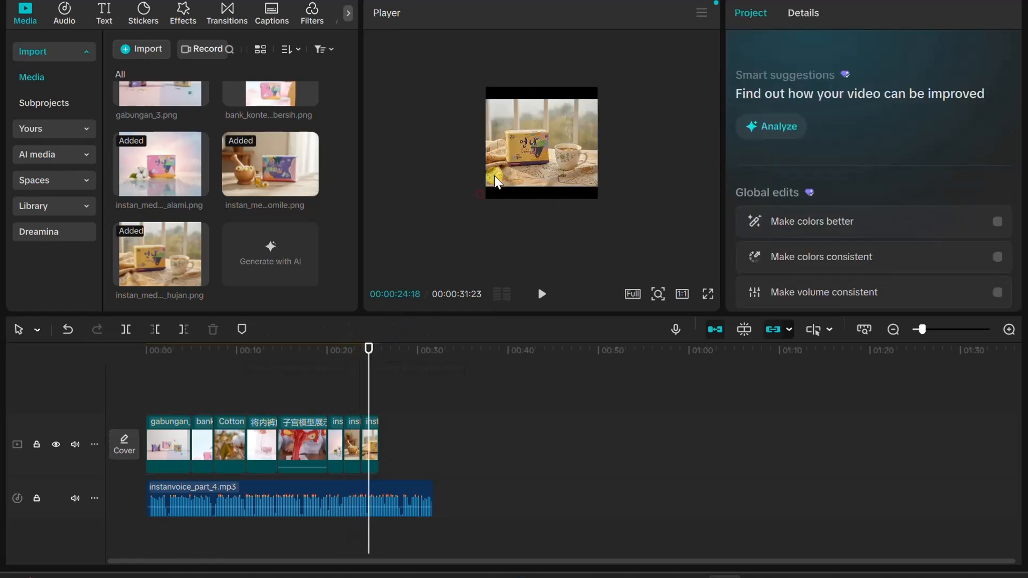
pyautogui.click(507, 166)
pyautogui.moveTo(486, 199); pyautogui.dragTo(471, 207)
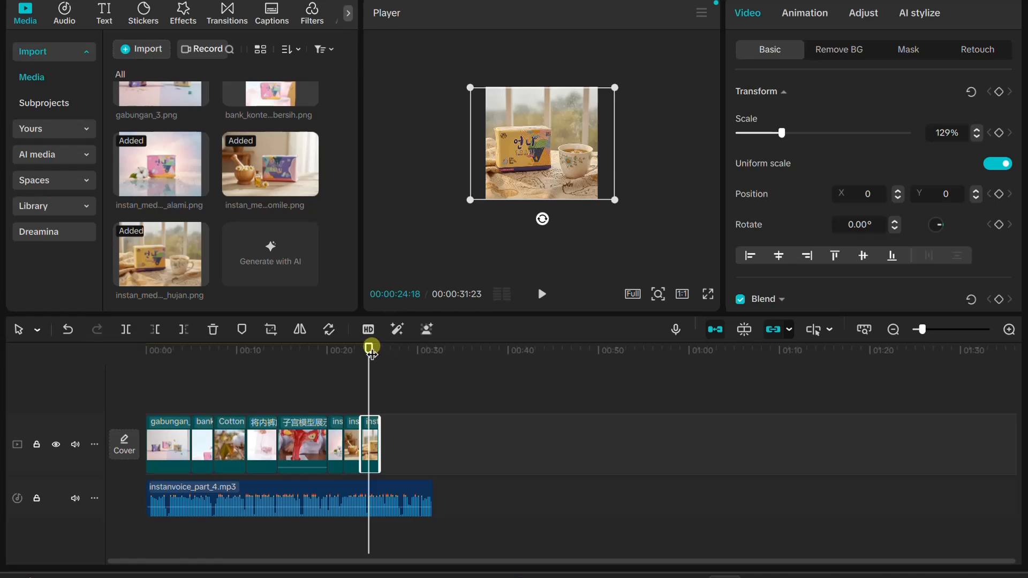
# Shorten the uterus model clip on the main track to about four seconds and play back the following images against the narration
pyautogui.moveTo(371, 351); pyautogui.dragTo(317, 351)
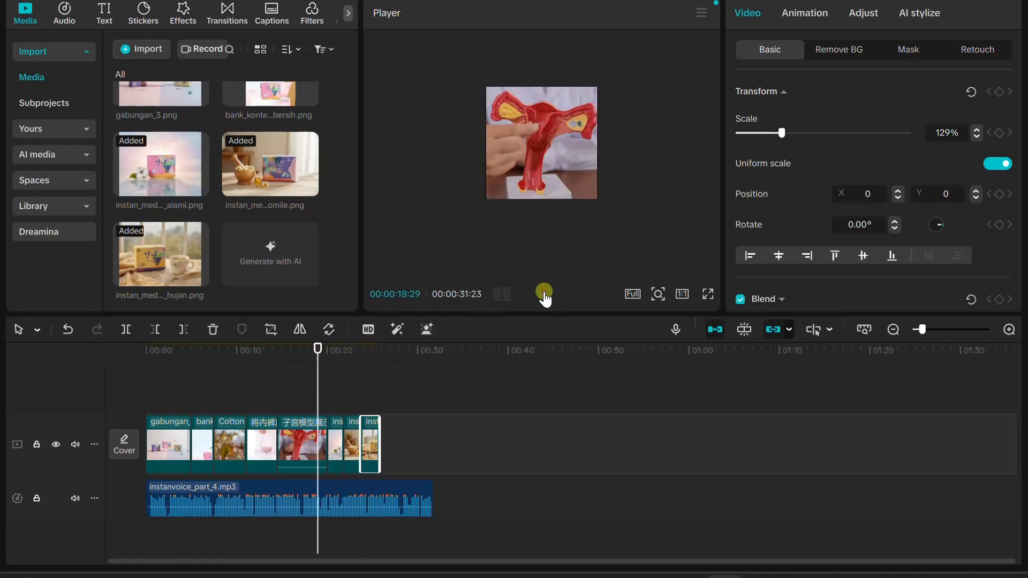
pyautogui.click(544, 294)
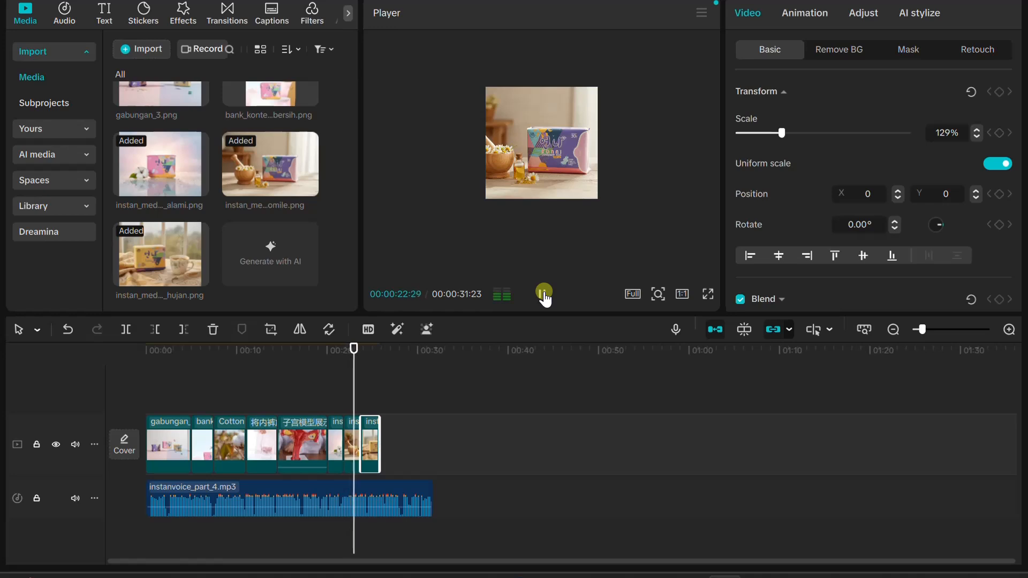
pyautogui.click(544, 294)
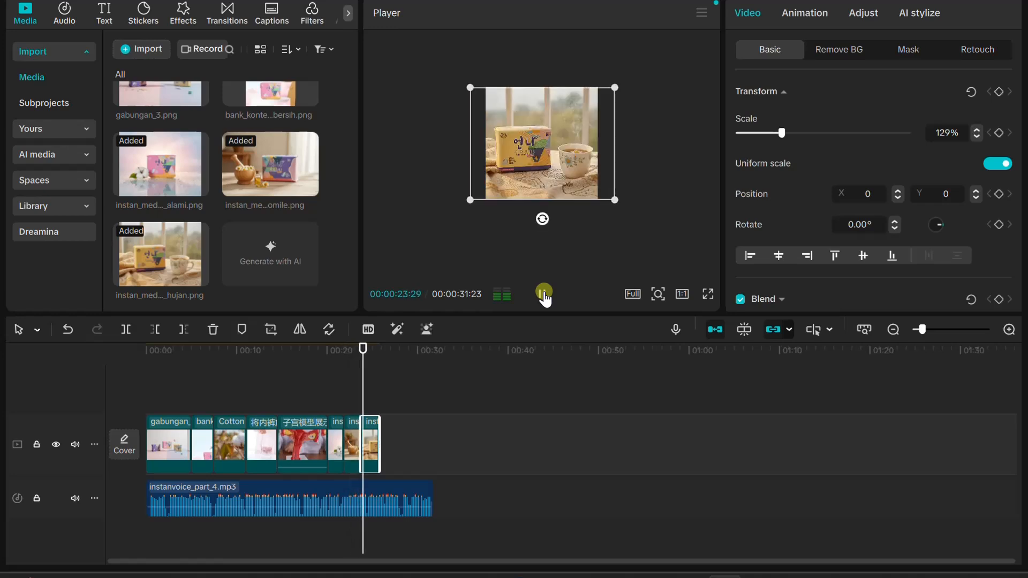
pyautogui.click(315, 450)
pyautogui.moveTo(322, 449)
pyautogui.mouseDown()
pyautogui.moveTo(302, 449)
pyautogui.moveTo(315, 449)
pyautogui.mouseUp()
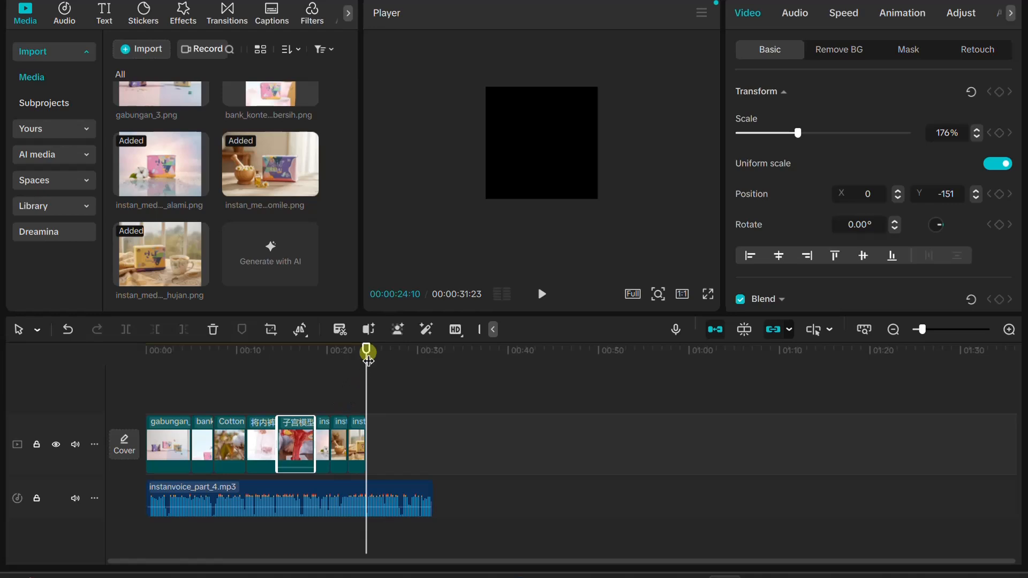
pyautogui.moveTo(368, 360); pyautogui.dragTo(284, 372)
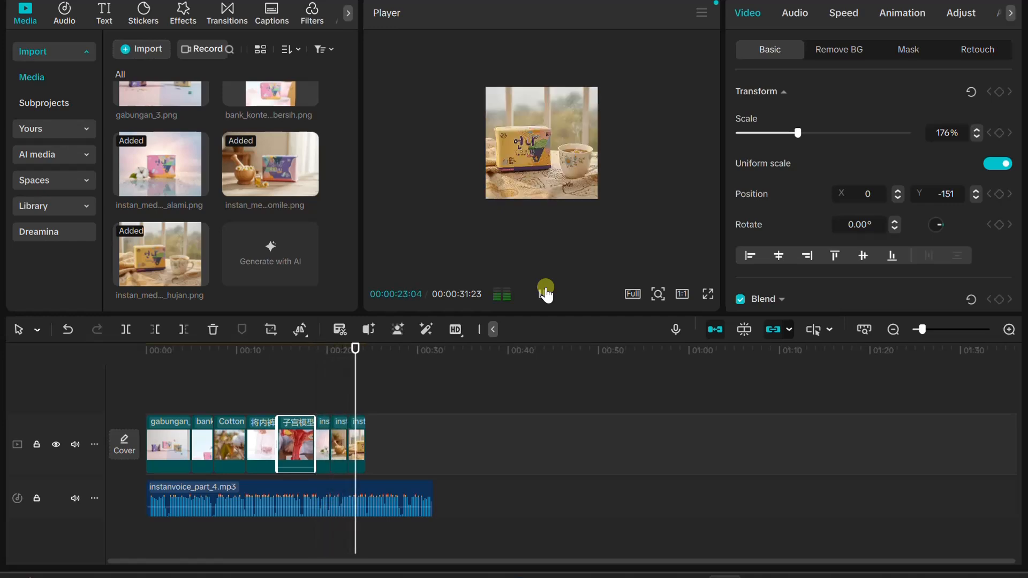
pyautogui.click(545, 293)
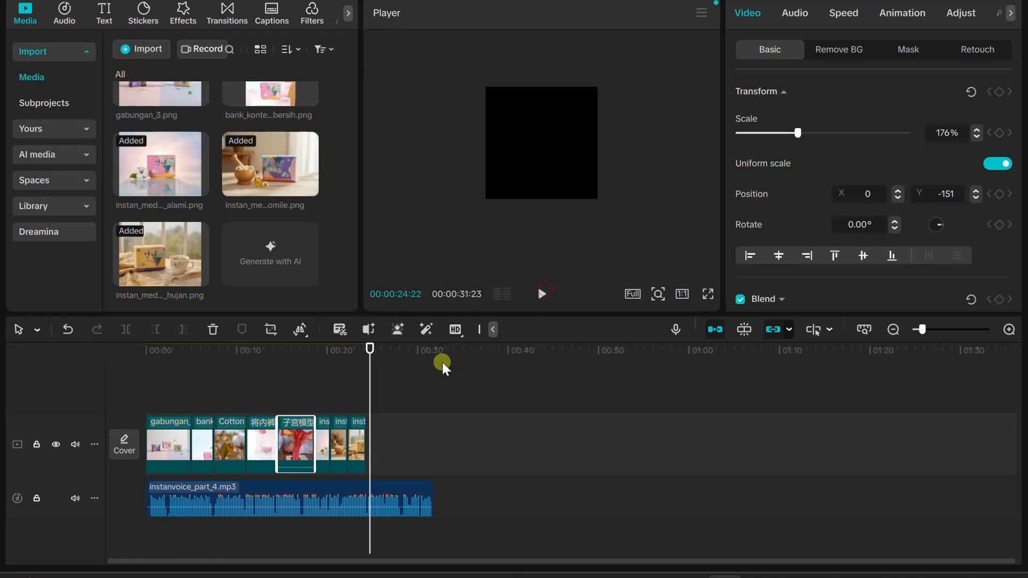
pyautogui.moveTo(370, 351)
pyautogui.mouseDown()
pyautogui.moveTo(360, 350)
pyautogui.moveTo(365, 360)
pyautogui.mouseUp()
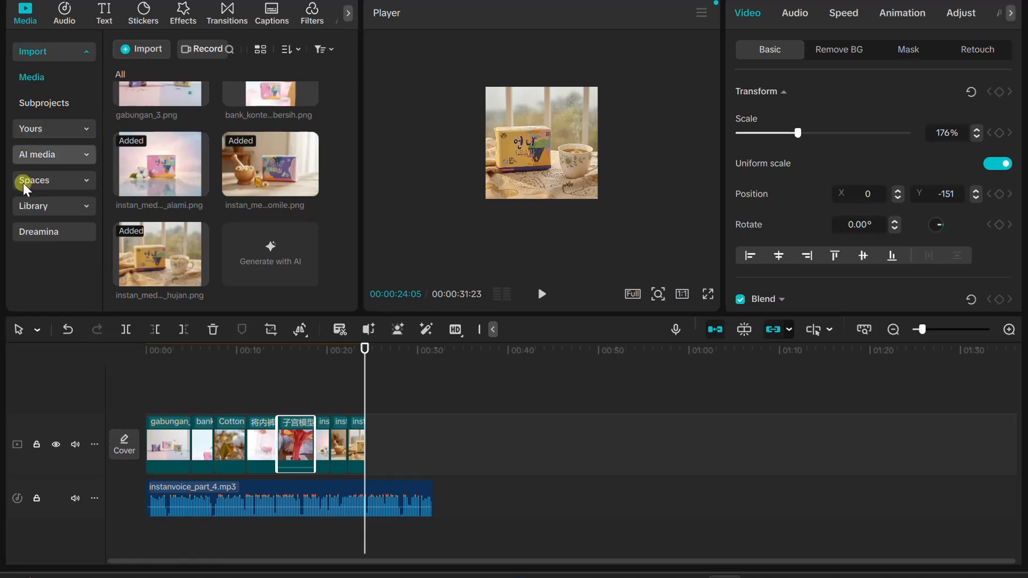
# Search the stock media library for "woman happy"
pyautogui.click(30, 205)
pyautogui.click(186, 49)
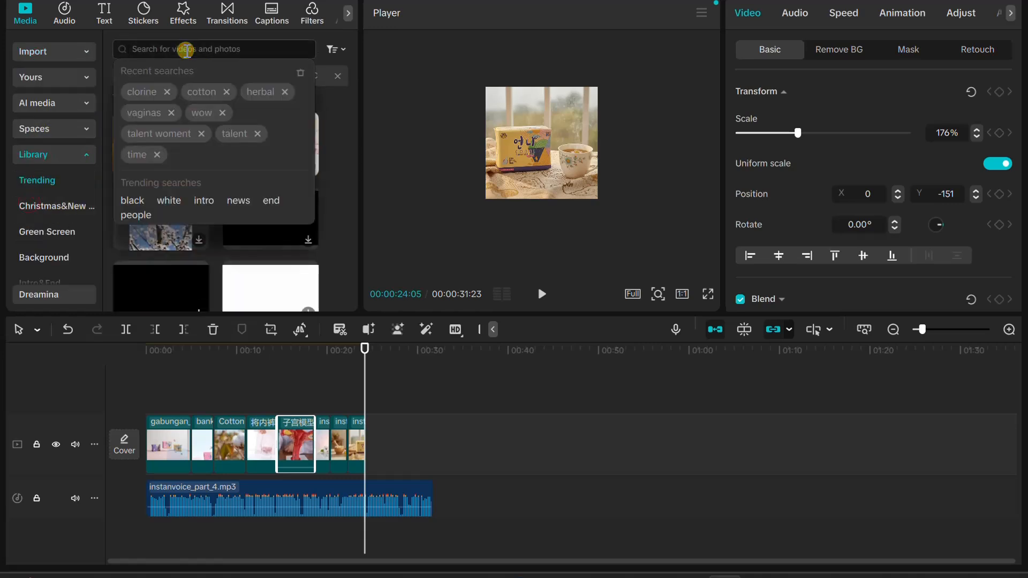
pyautogui.write('woman')
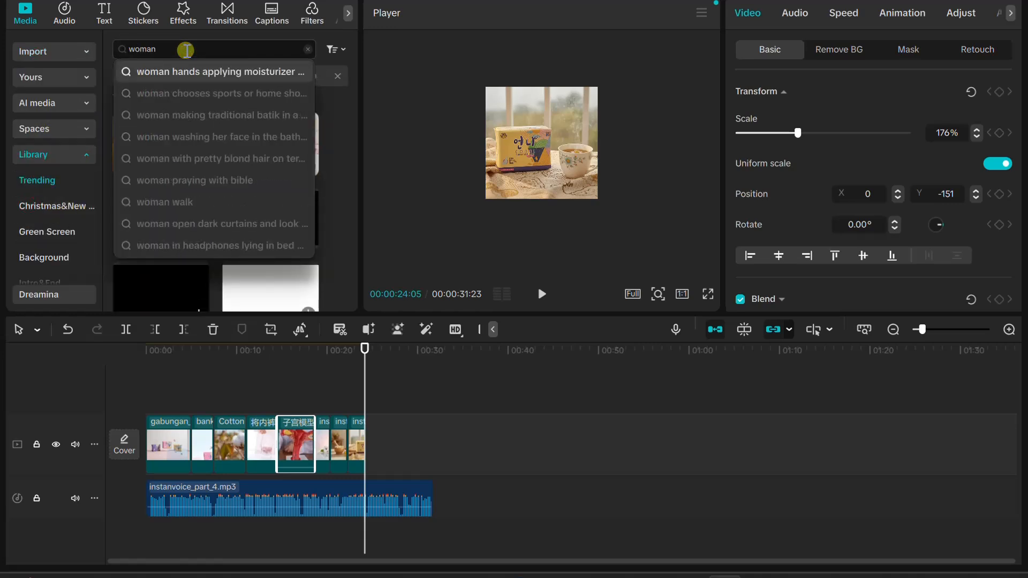
pyautogui.write(' happy')
pyautogui.press('Return')
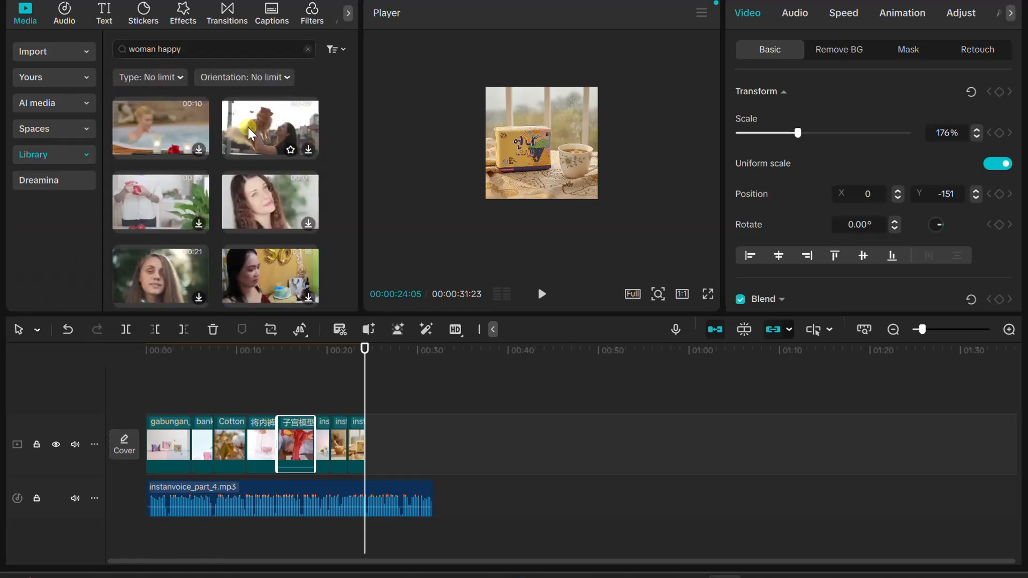
# Try the stock clip of a happy woman holding up a cat at the end of the main track, then delete it
pyautogui.scroll(-1, 255, 169)
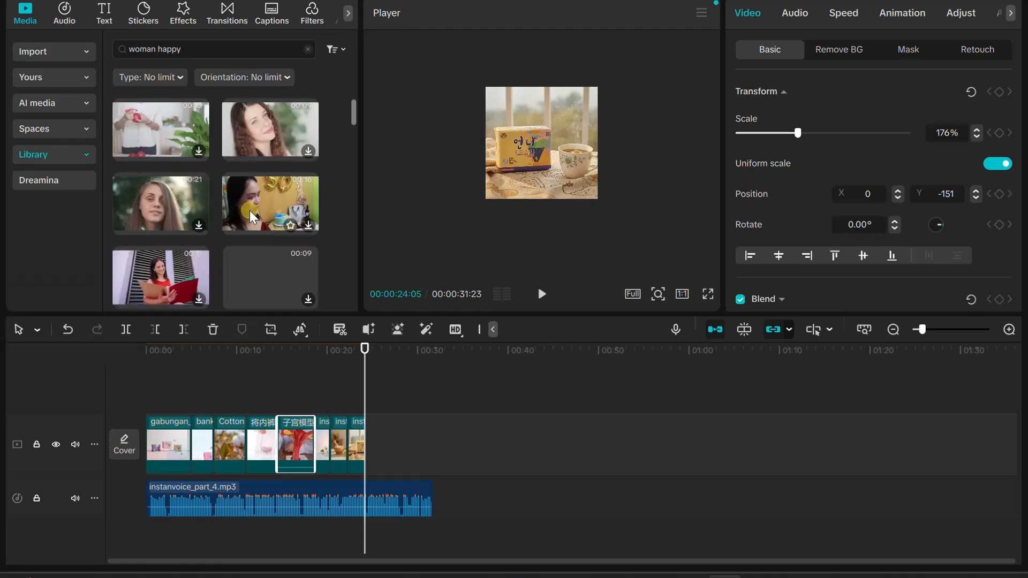
pyautogui.scroll(-1, 249, 210)
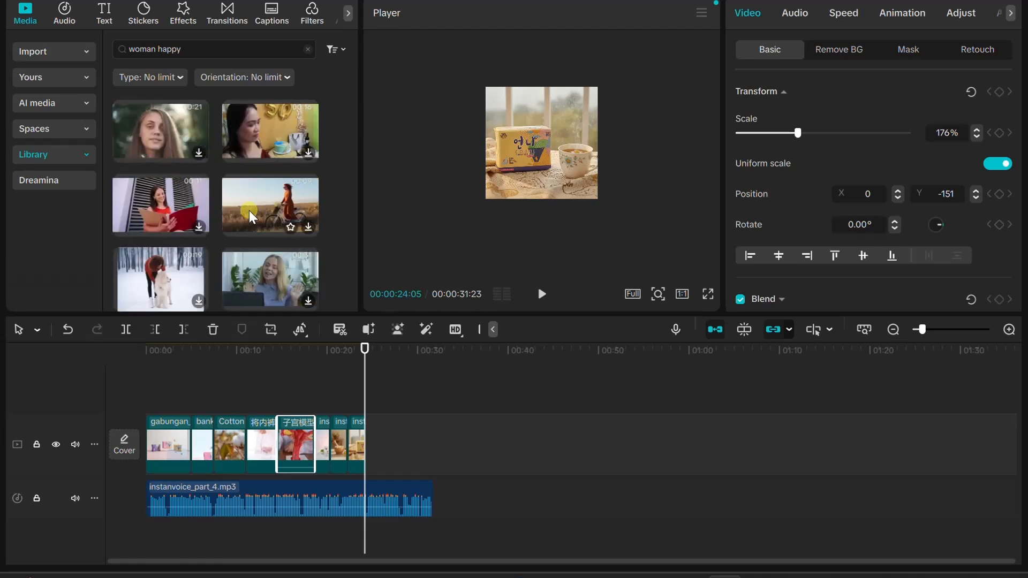
pyautogui.scroll(-1, 249, 210)
pyautogui.scroll(-1, 246, 215)
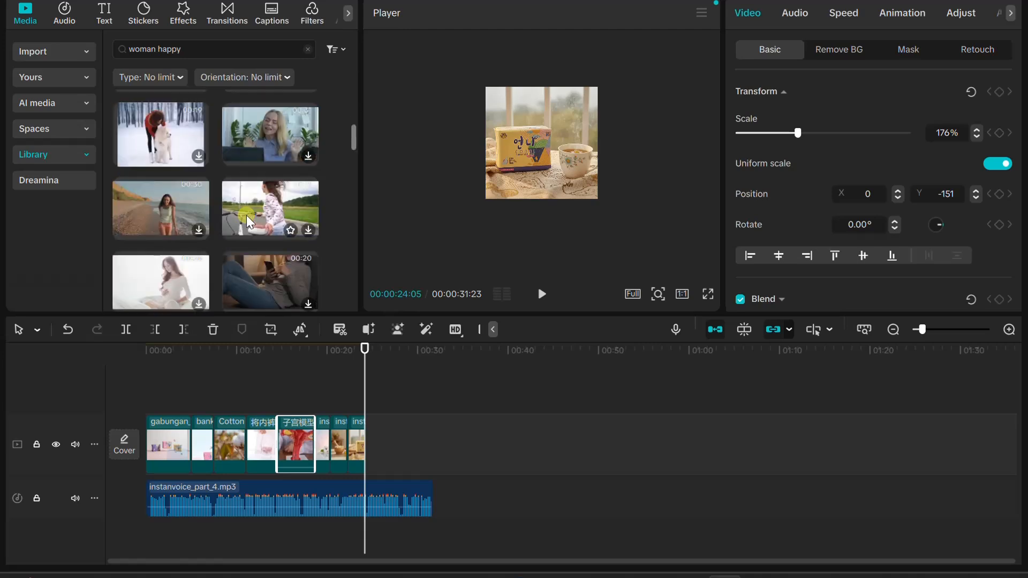
pyautogui.scroll(-1, 246, 215)
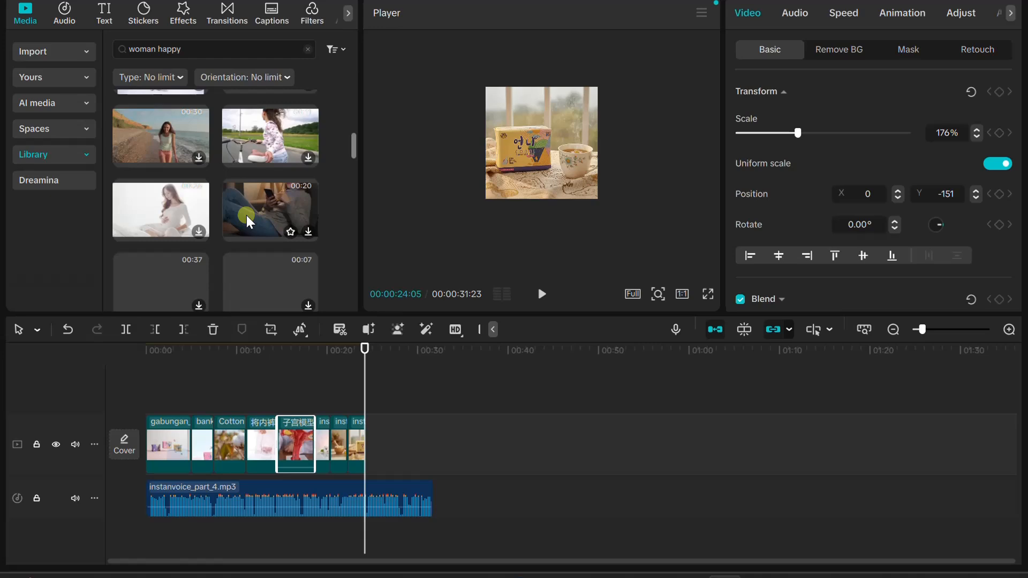
pyautogui.scroll(-1, 246, 216)
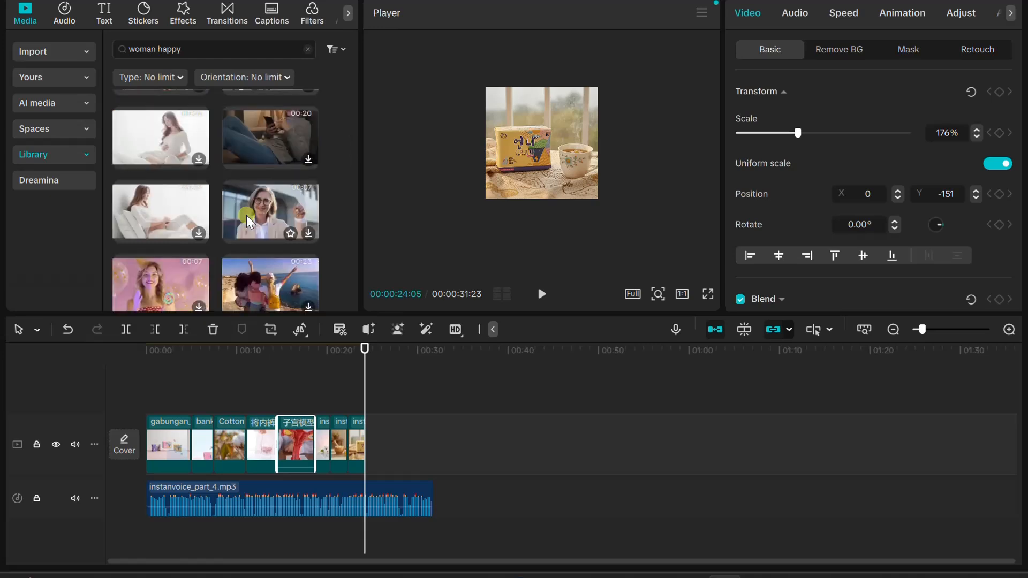
pyautogui.scroll(-1, 247, 215)
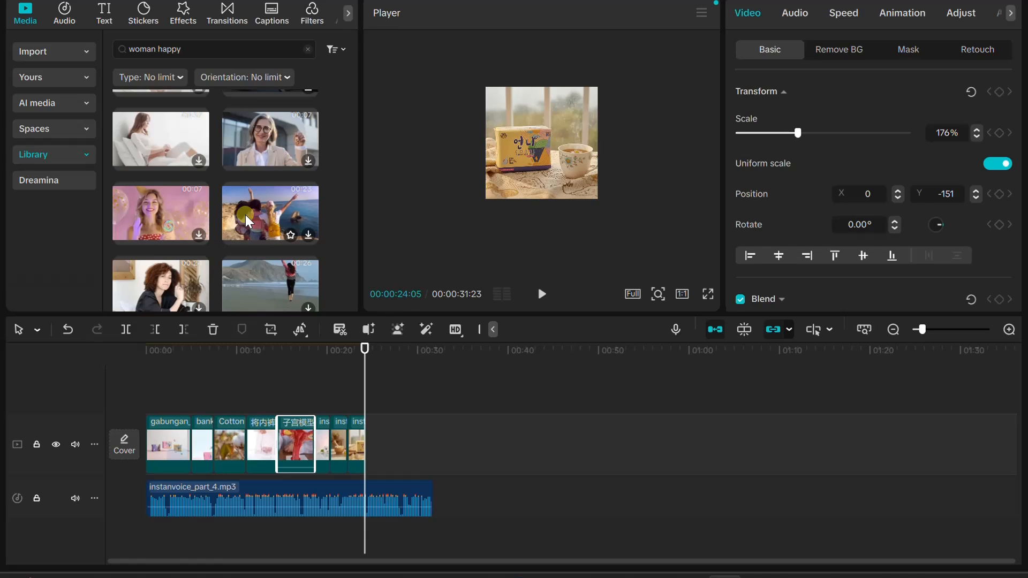
pyautogui.scroll(8, 247, 216)
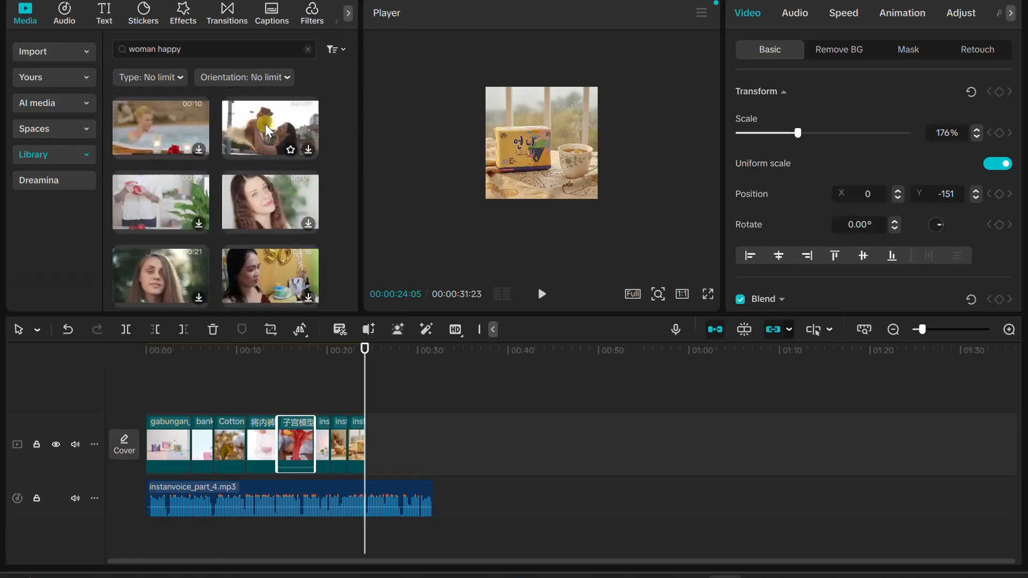
pyautogui.moveTo(265, 124); pyautogui.dragTo(368, 448)
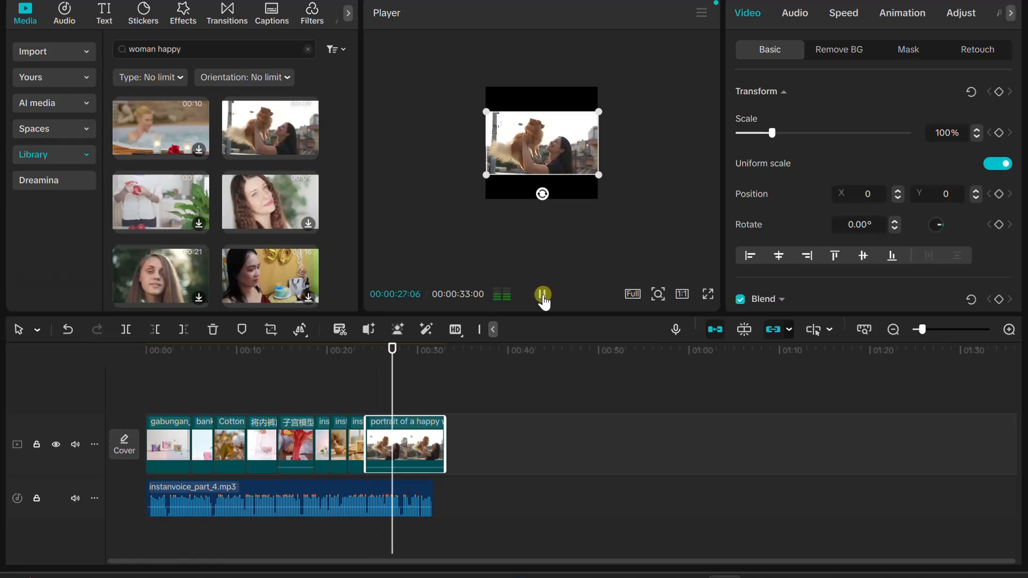
pyautogui.click(543, 296)
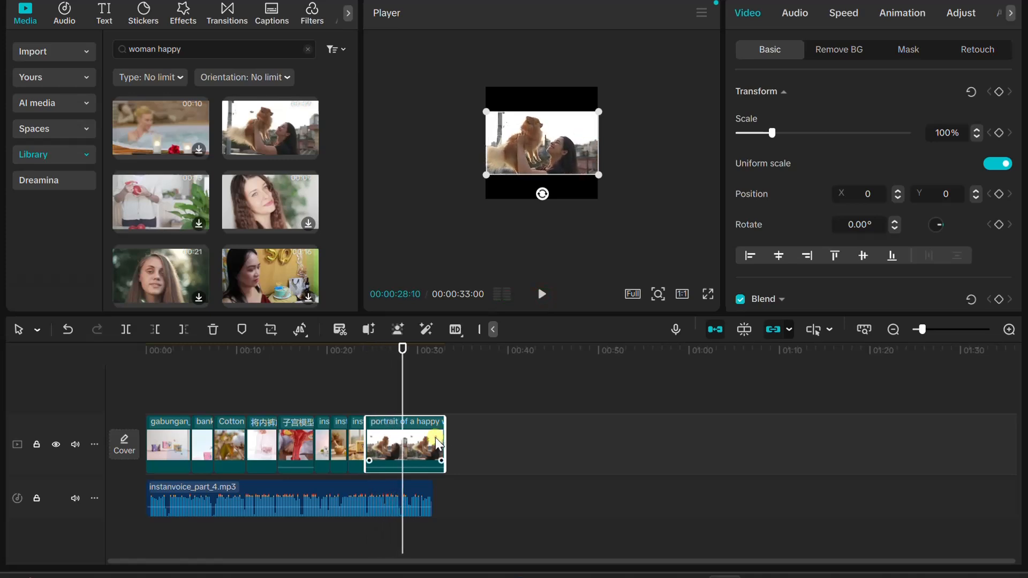
pyautogui.press('Delete')
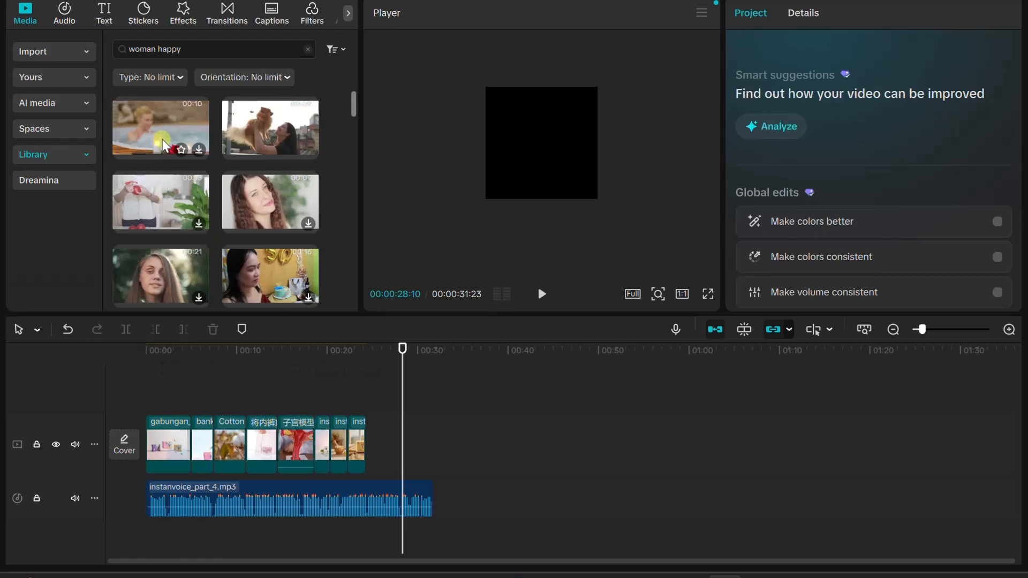
# Place the "Woman party at rocky coast" stock clip at the end of the main track and shorten it to about 2.5 seconds
pyautogui.scroll(-2, 155, 153)
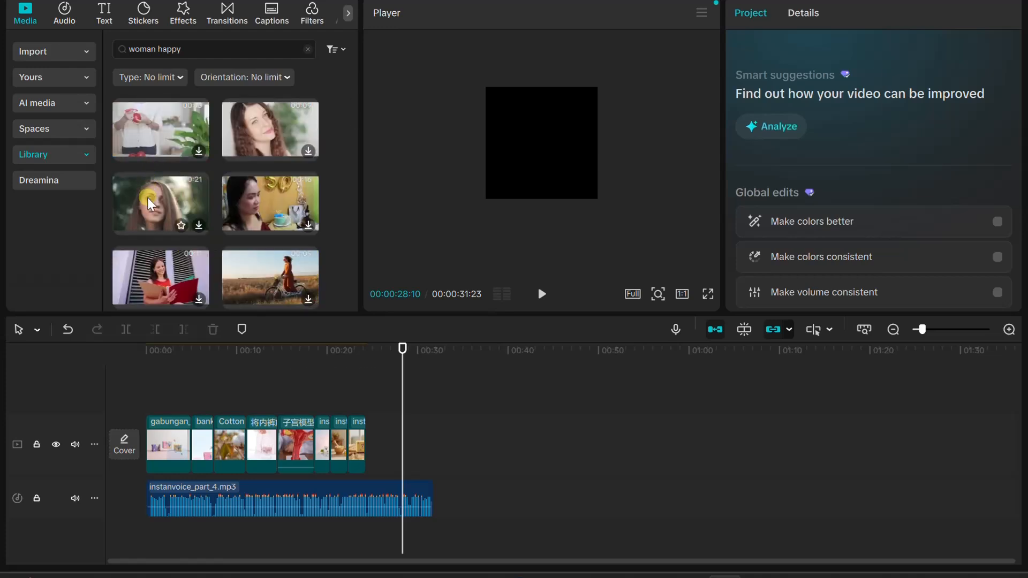
pyautogui.click(245, 200)
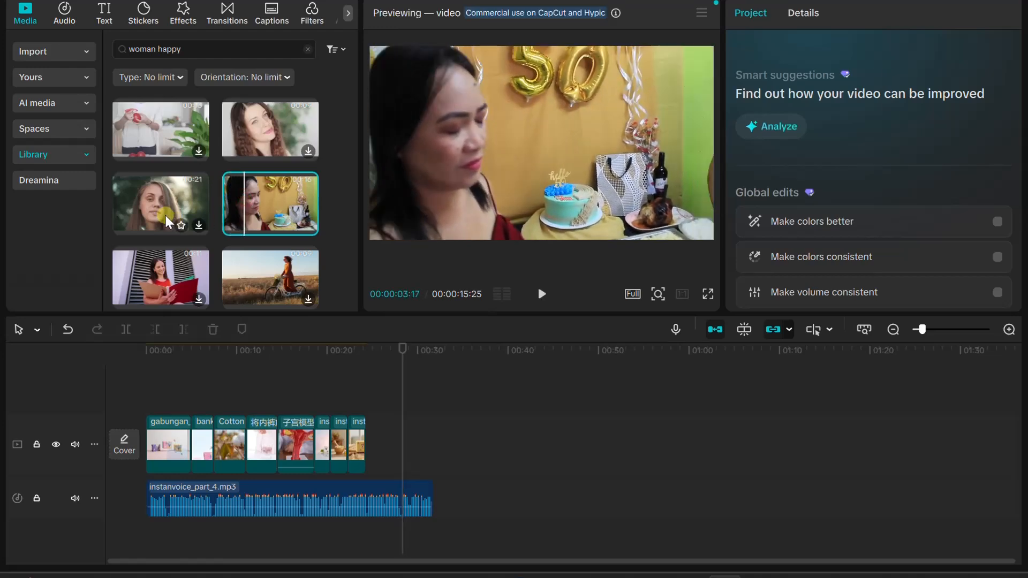
pyautogui.click(164, 213)
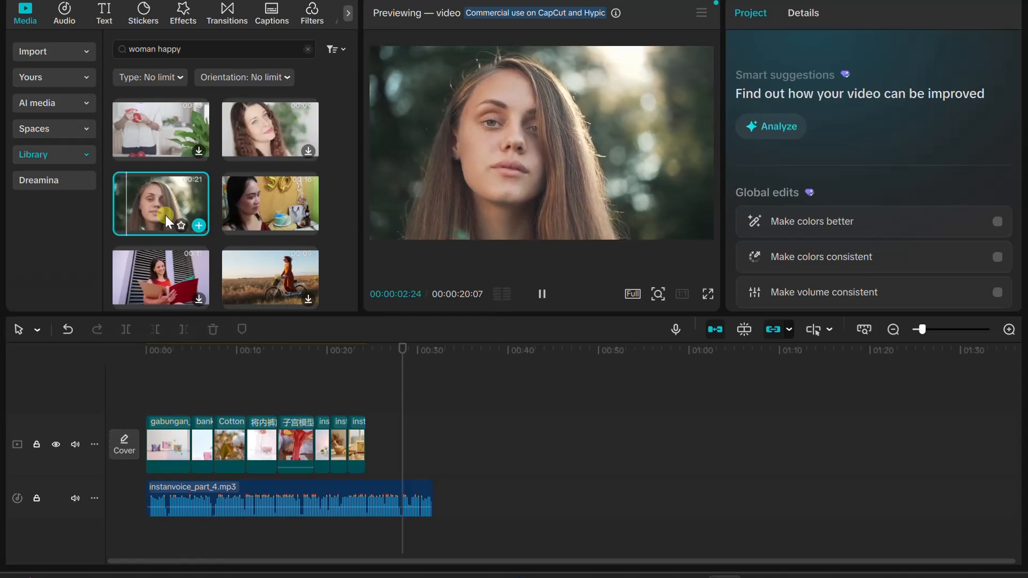
pyautogui.scroll(-3, 165, 213)
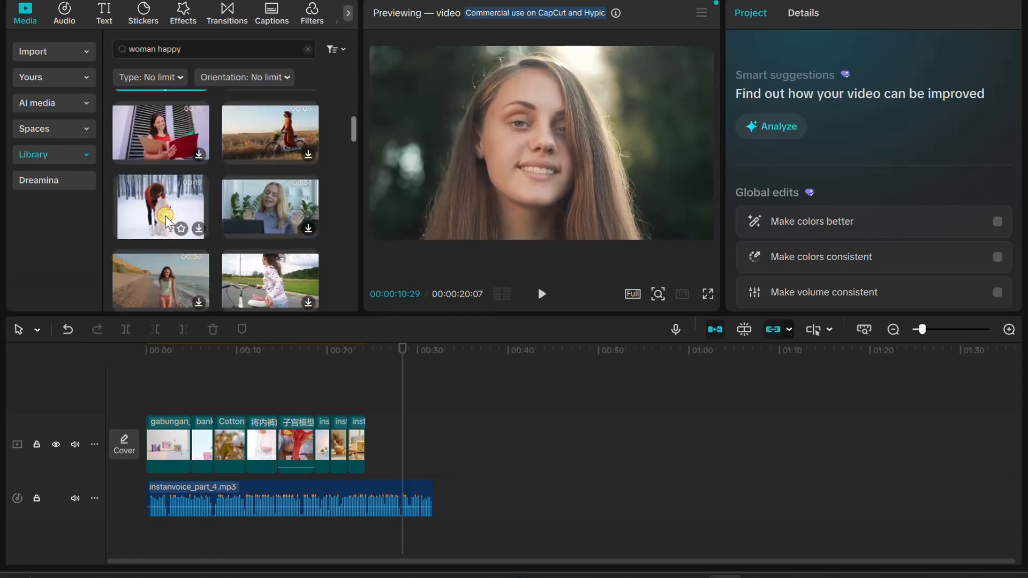
pyautogui.scroll(-4, 170, 228)
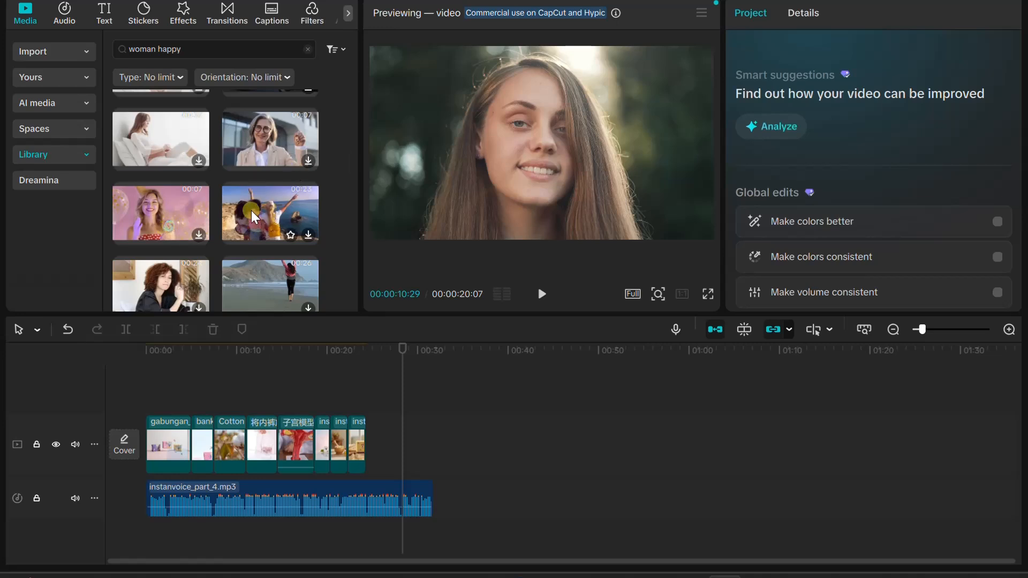
pyautogui.moveTo(252, 207); pyautogui.dragTo(358, 438)
pyautogui.moveTo(246, 230); pyautogui.dragTo(389, 429)
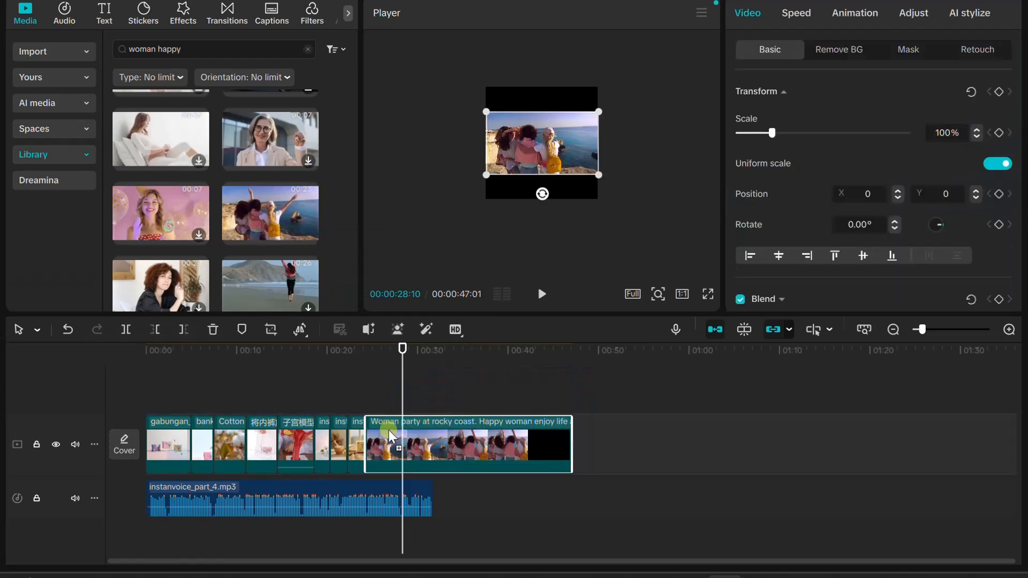
pyautogui.moveTo(395, 359); pyautogui.dragTo(357, 372)
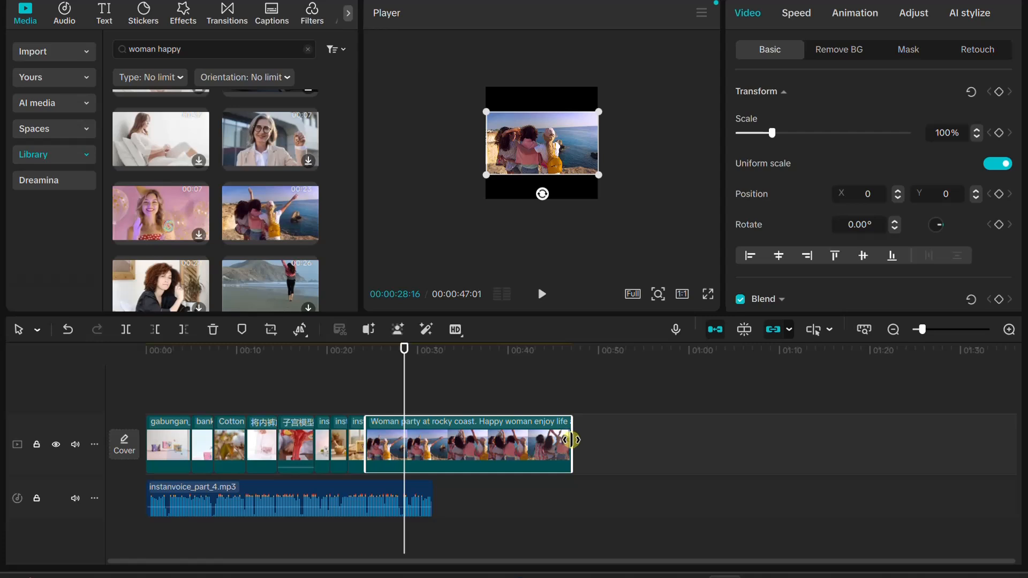
pyautogui.moveTo(572, 441); pyautogui.dragTo(378, 448)
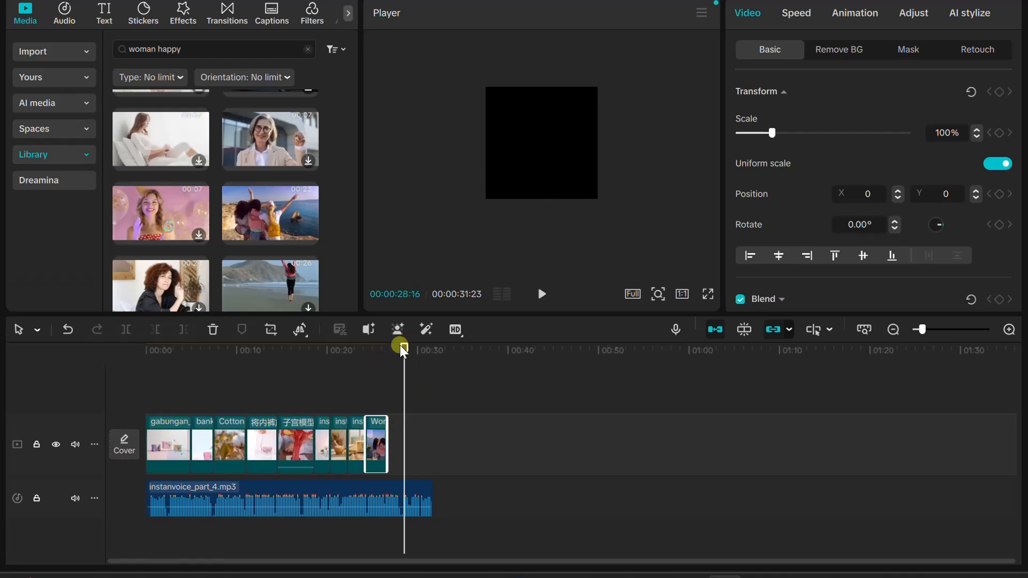
# Scale the rocky coast clip to 178% with X position 687 to fill the square frame, and play it back with the narration
pyautogui.moveTo(404, 351); pyautogui.dragTo(371, 360)
pyautogui.click(511, 178)
pyautogui.moveTo(486, 174); pyautogui.dragTo(443, 230)
pyautogui.moveTo(569, 168); pyautogui.dragTo(579, 168)
pyautogui.click(368, 369)
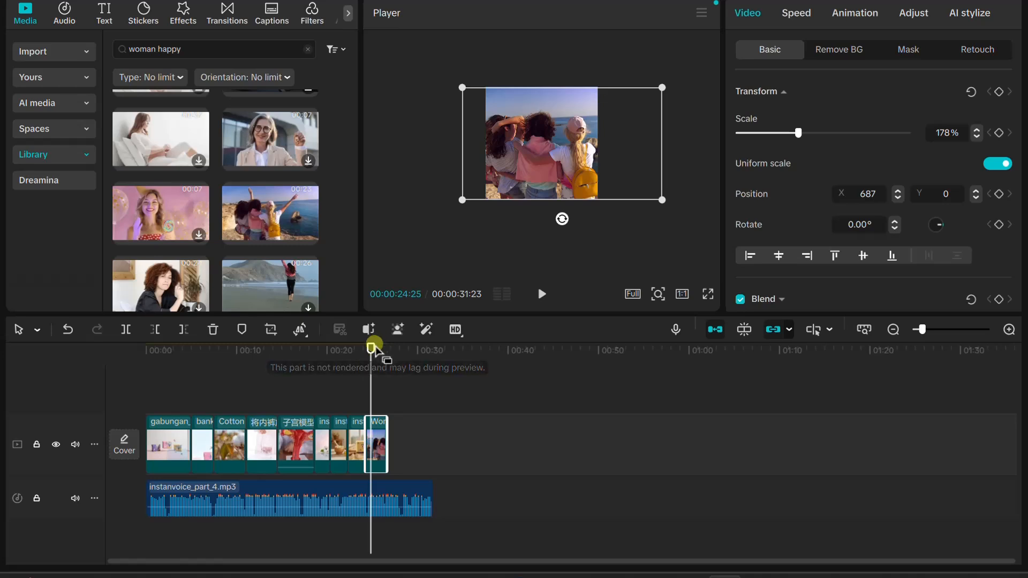
pyautogui.click(306, 365)
pyautogui.click(547, 293)
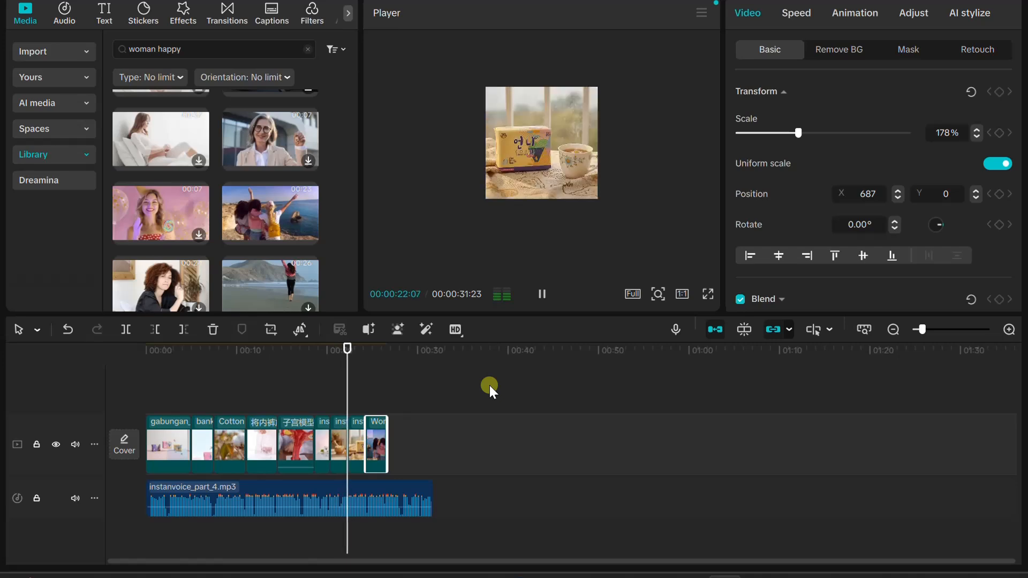
pyautogui.click(546, 294)
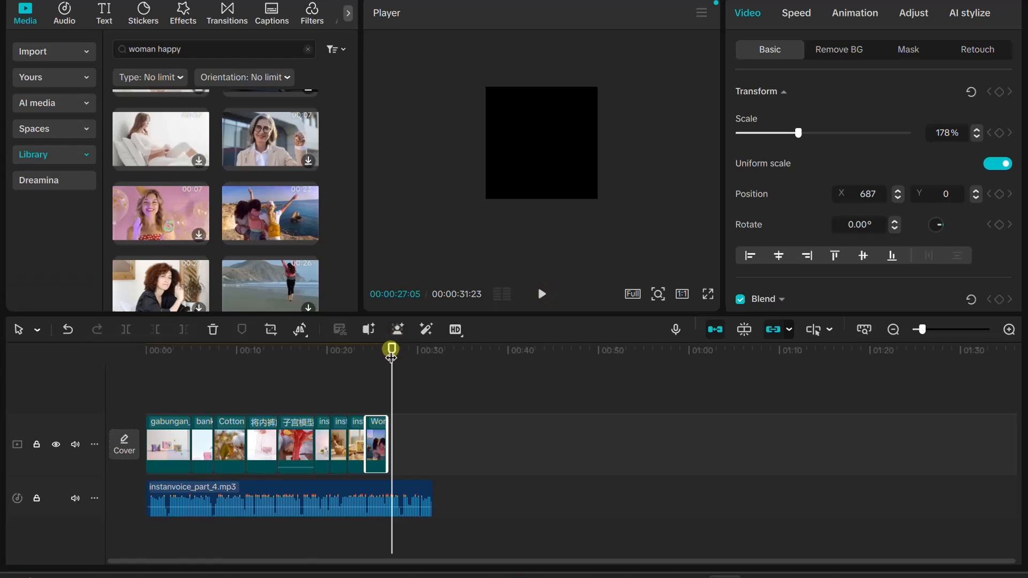
pyautogui.moveTo(391, 356); pyautogui.dragTo(386, 355)
# Place the "Beautiful Woman Enjoying Life" stock clip after the rocky coast clip, shorten it to about three seconds and play it back
pyautogui.scroll(-3, 209, 252)
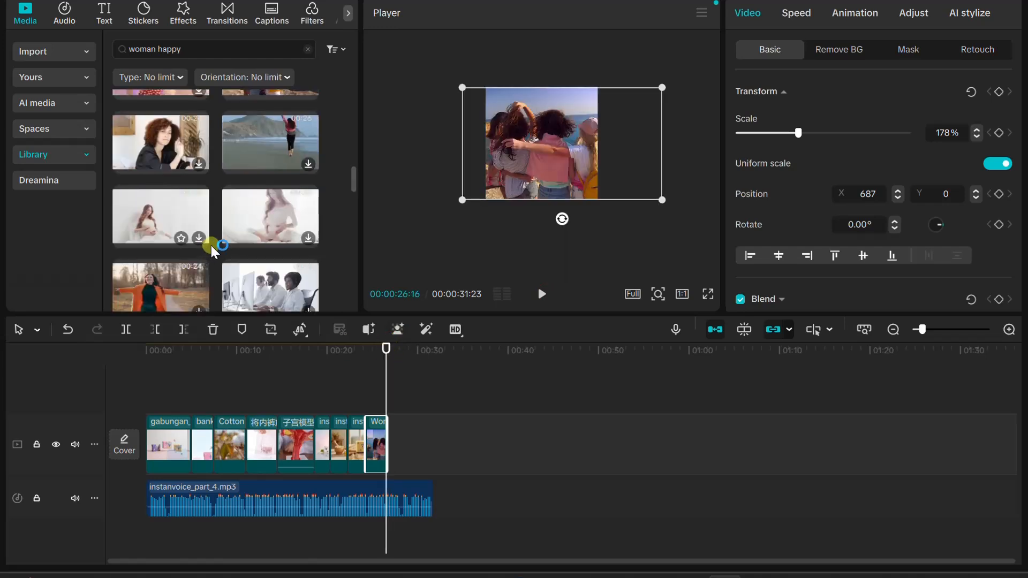
pyautogui.scroll(-2, 213, 244)
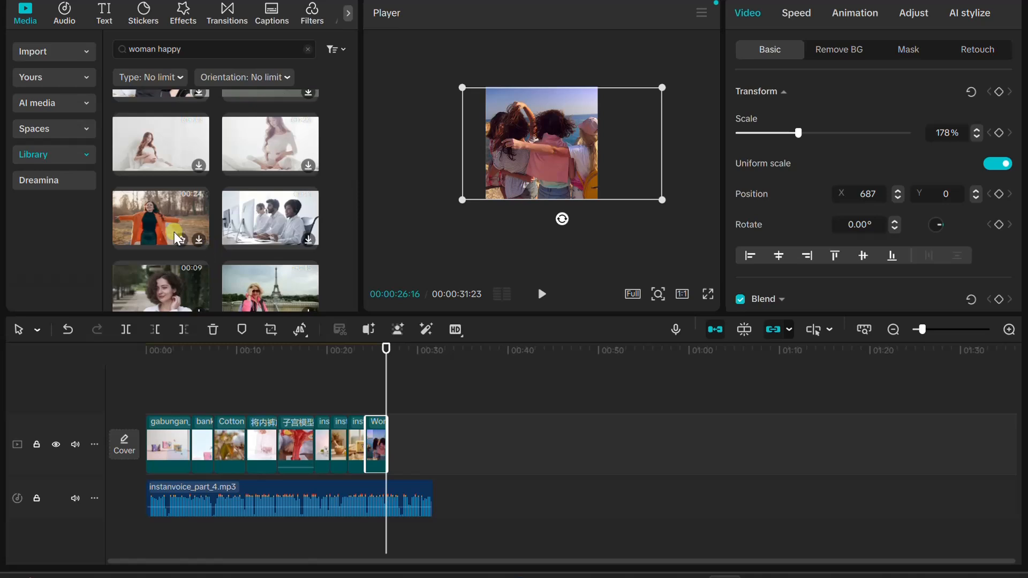
pyautogui.moveTo(373, 367); pyautogui.dragTo(389, 434)
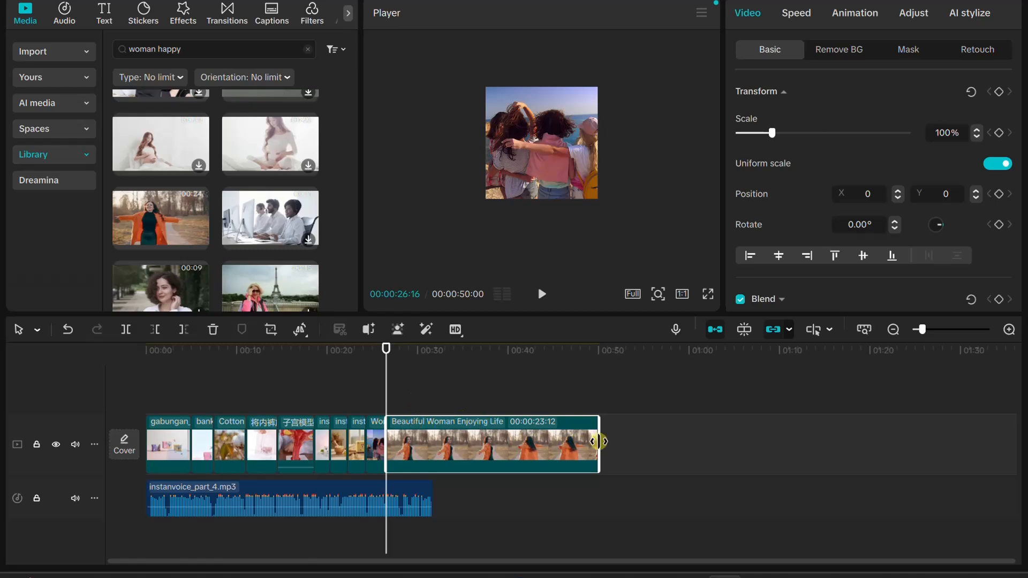
pyautogui.moveTo(599, 442); pyautogui.dragTo(411, 450)
pyautogui.click(540, 292)
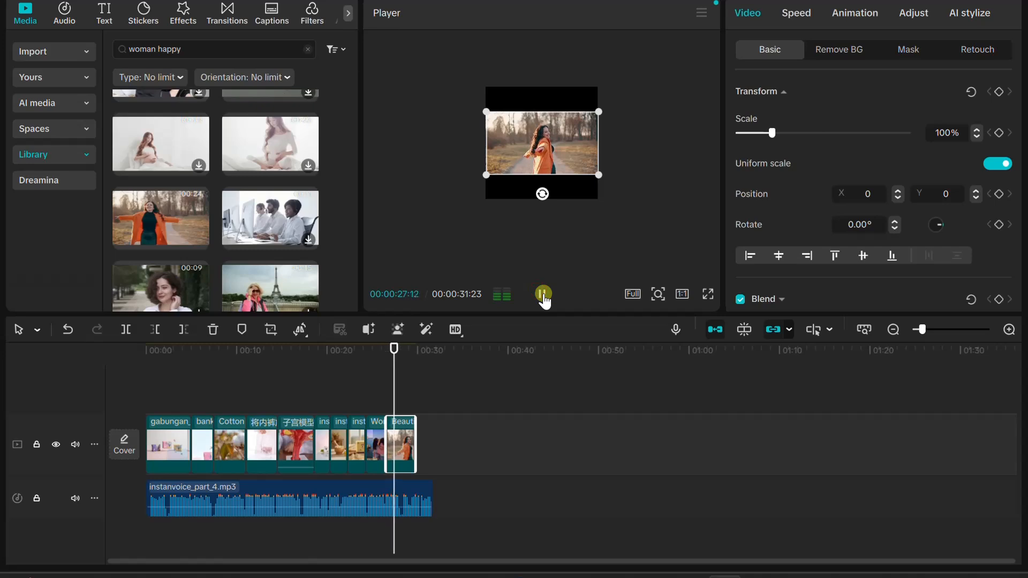
# Scale the "Beautiful Woman Enjoying Life" clip to 178% to fill the square frame and play it back with the narration
pyautogui.moveTo(487, 176); pyautogui.dragTo(443, 236)
pyautogui.moveTo(406, 350); pyautogui.dragTo(380, 349)
pyautogui.click(543, 292)
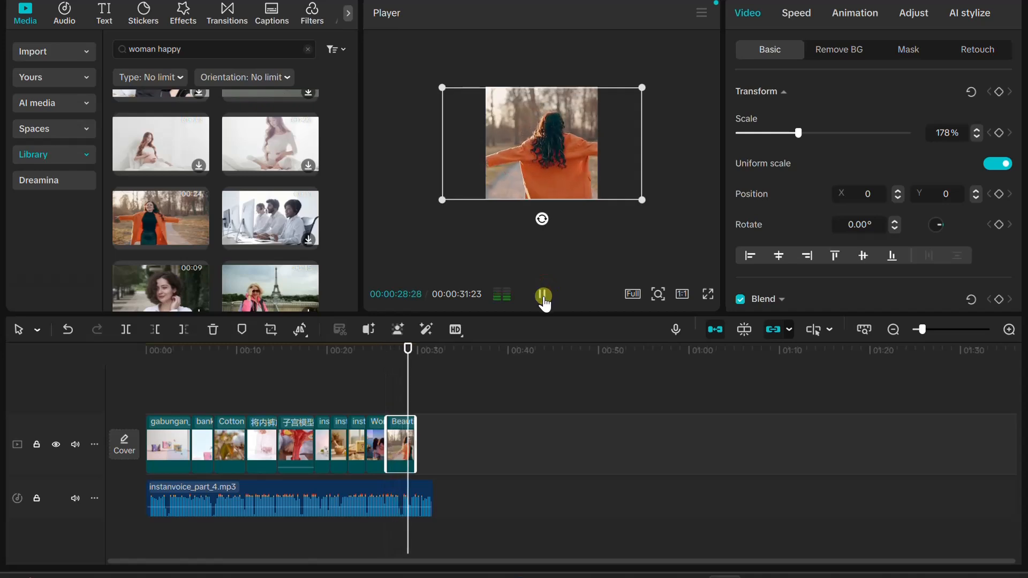
# Trim the end of the "Beautiful Woman Enjoying Life" clip to about the 29-second mark and play back the remaining narration
pyautogui.click(414, 367)
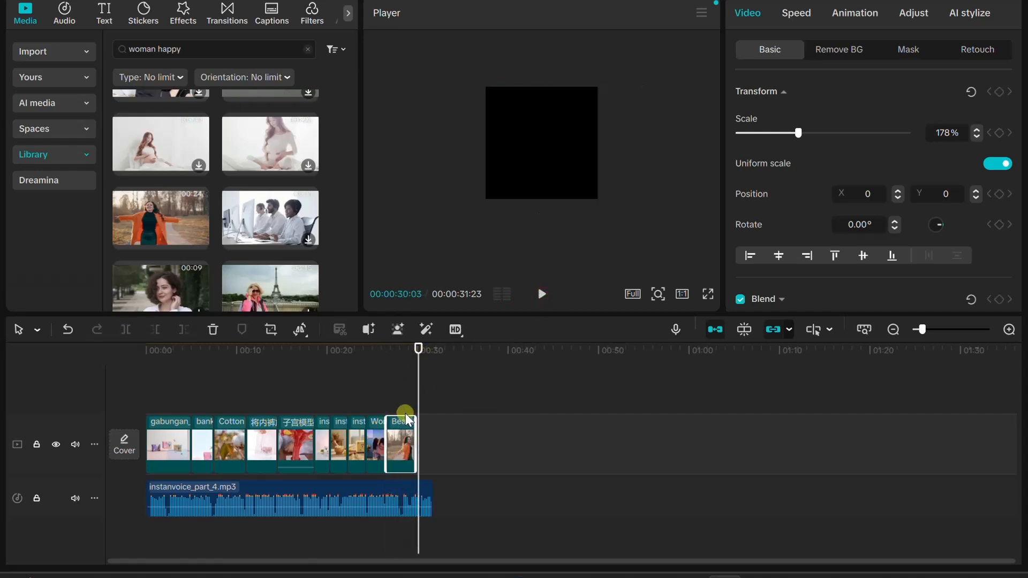
pyautogui.moveTo(413, 433); pyautogui.dragTo(410, 433)
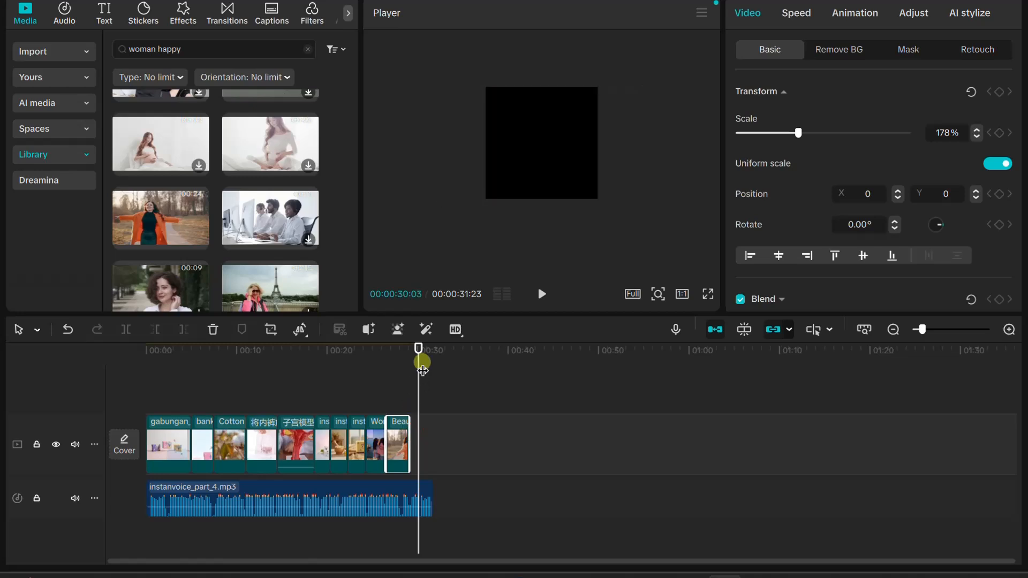
pyautogui.moveTo(421, 348); pyautogui.dragTo(387, 350)
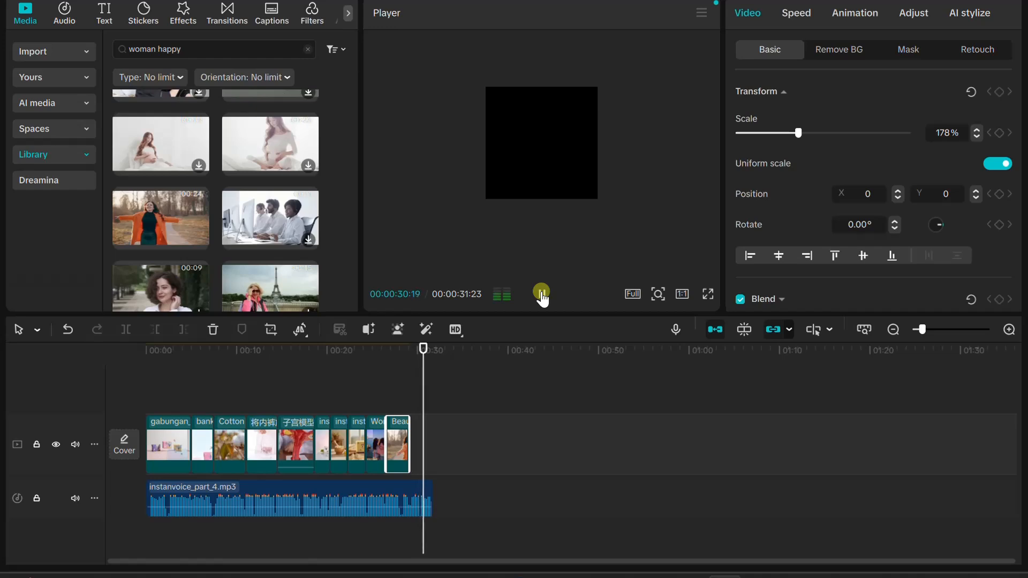
pyautogui.click(542, 295)
pyautogui.moveTo(433, 349); pyautogui.dragTo(401, 349)
# Place the imported gabungan_3.png image at the end of the main track and extend it to the end of the voice-over
pyautogui.scroll(-3, 239, 239)
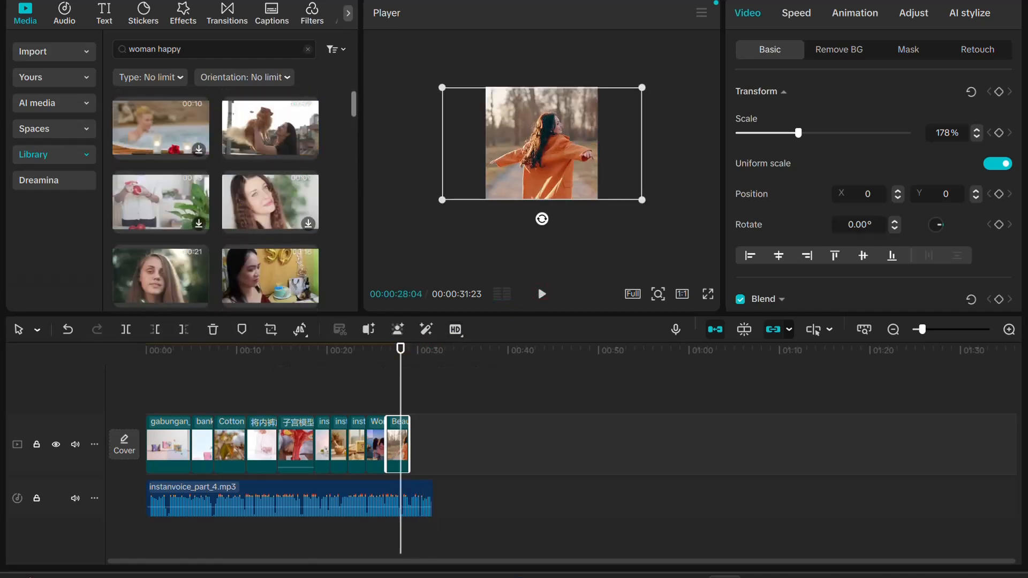
pyautogui.click(52, 50)
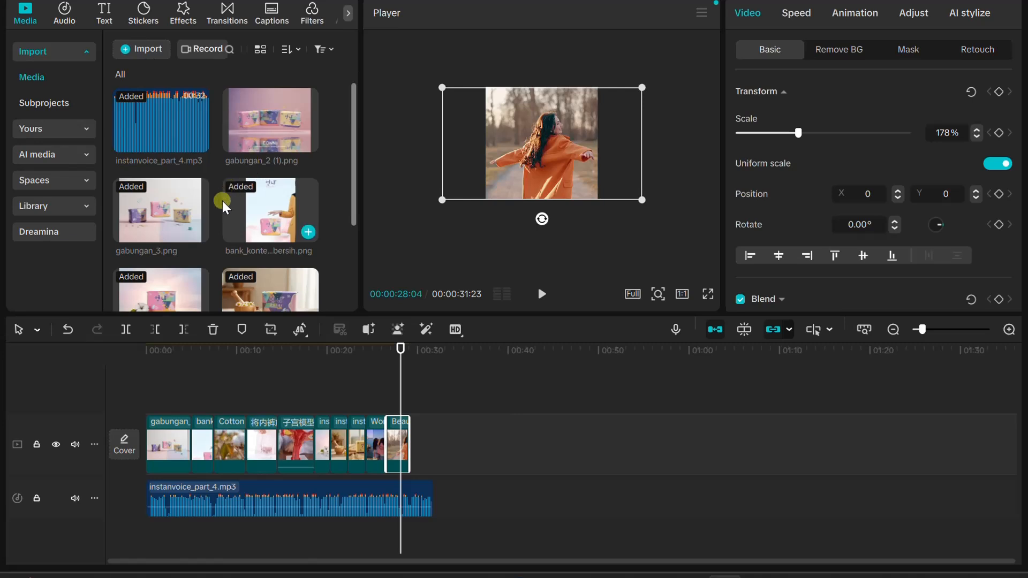
pyautogui.moveTo(154, 217); pyautogui.dragTo(424, 461)
pyautogui.click(411, 384)
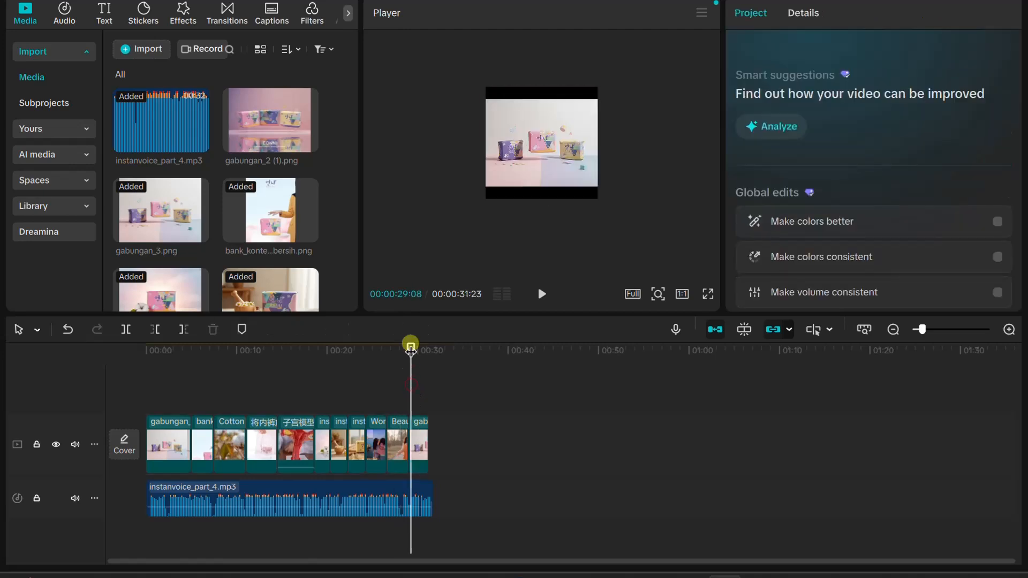
pyautogui.moveTo(410, 346); pyautogui.dragTo(434, 355)
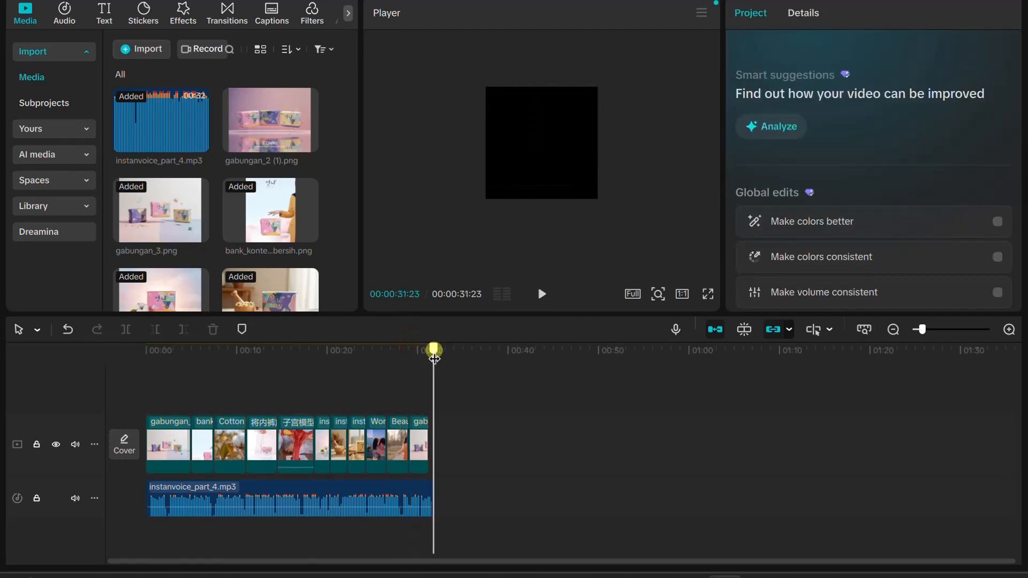
pyautogui.click(425, 437)
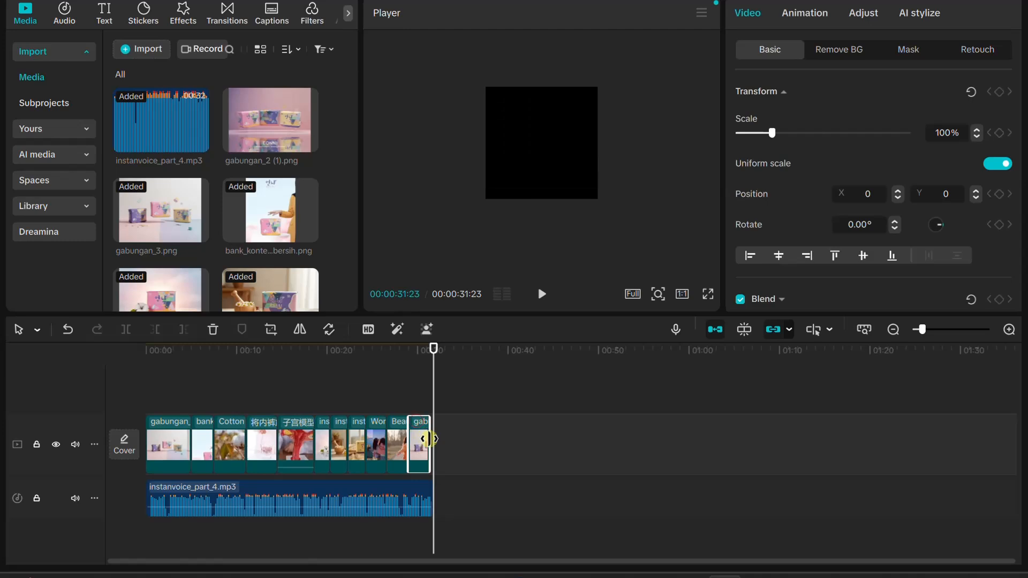
pyautogui.moveTo(429, 439); pyautogui.dragTo(434, 439)
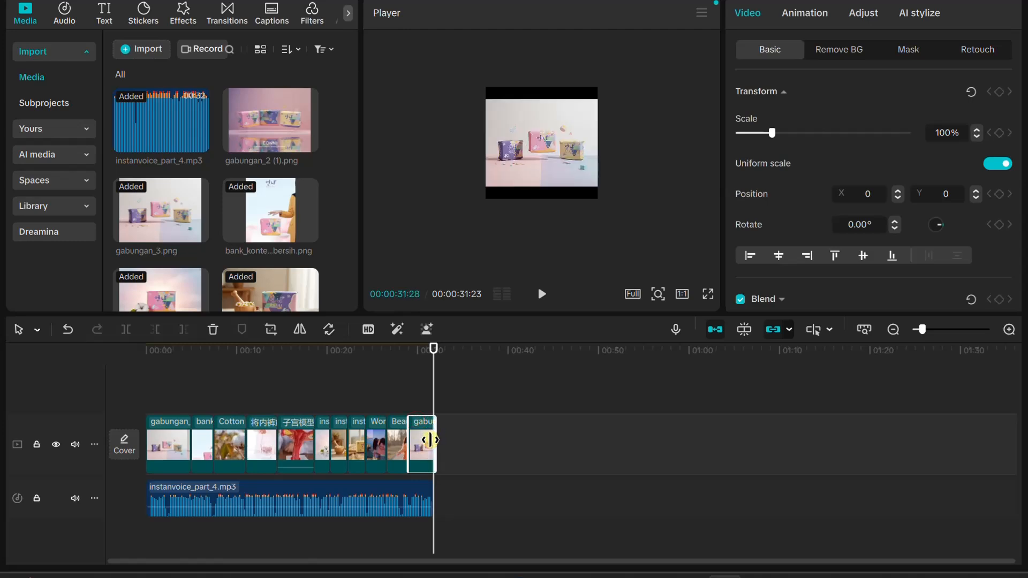
pyautogui.click(433, 381)
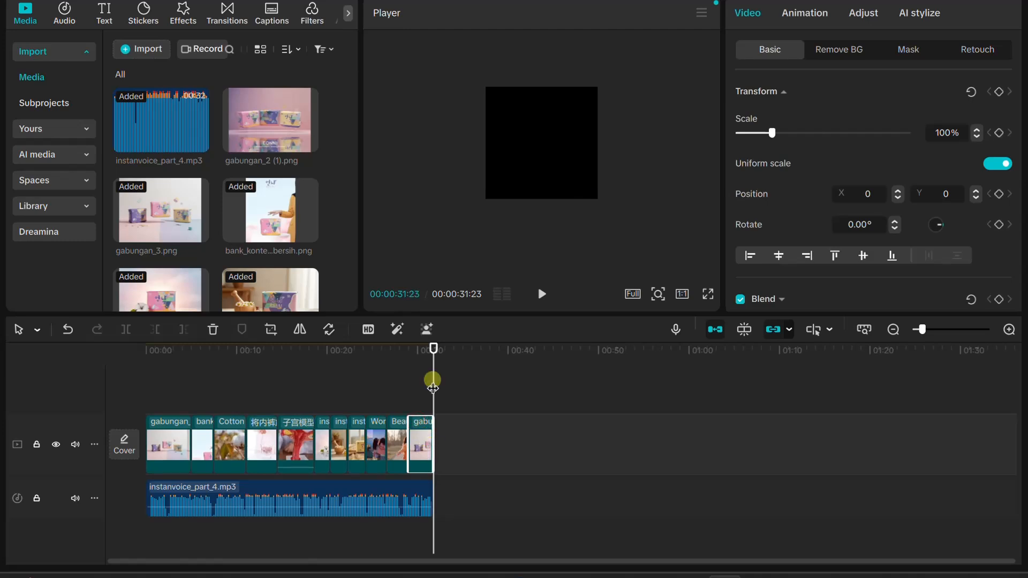
# Play the whole video from the start and scale the closing gabungan_3.png image to 129% to fill the frame
pyautogui.moveTo(432, 348); pyautogui.dragTo(119, 360)
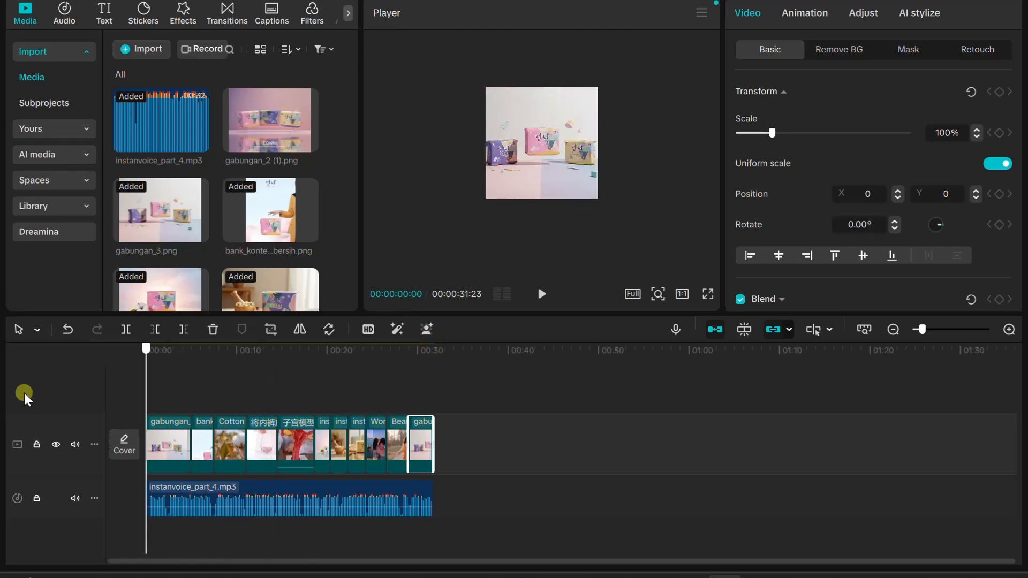
pyautogui.click(542, 295)
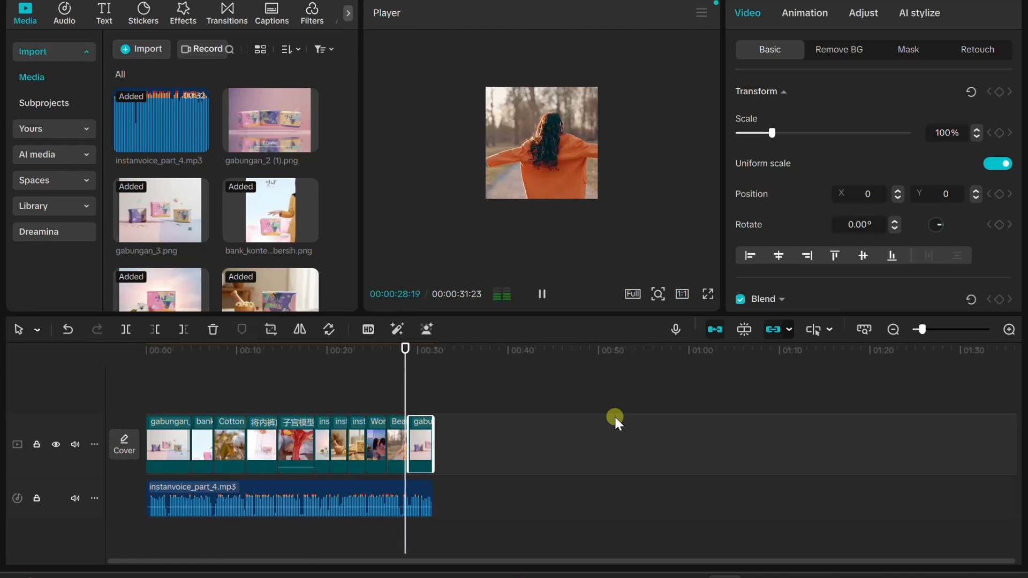
pyautogui.click(482, 183)
pyautogui.moveTo(460, 225); pyautogui.dragTo(465, 218)
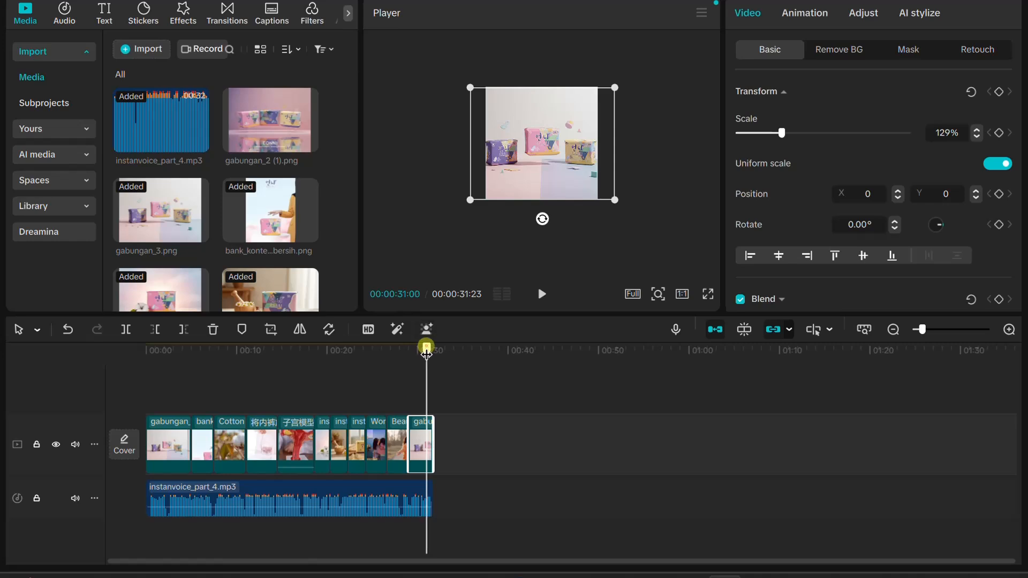
# Add the pink, white-outlined text effect from the Trending set above the opening product image, starting near the one-second mark
pyautogui.moveTo(426, 351); pyautogui.dragTo(103, 374)
pyautogui.click(144, 350)
pyautogui.click(540, 298)
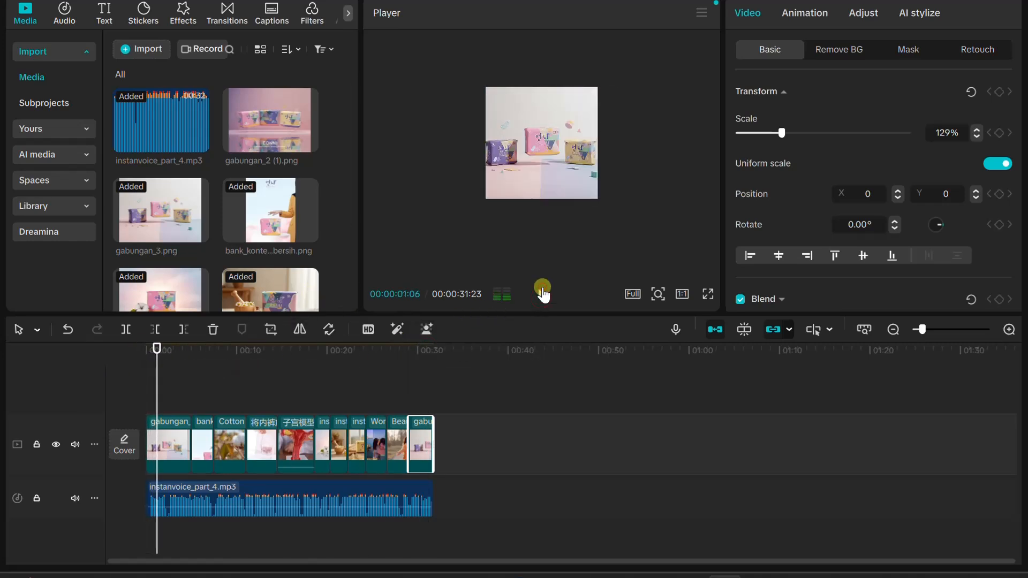
pyautogui.click(105, 16)
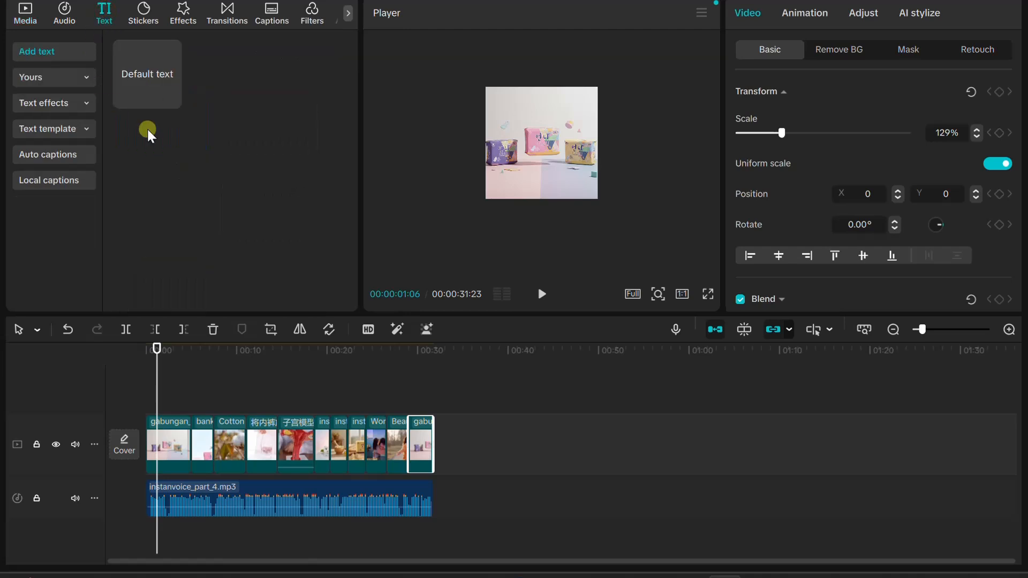
pyautogui.click(49, 103)
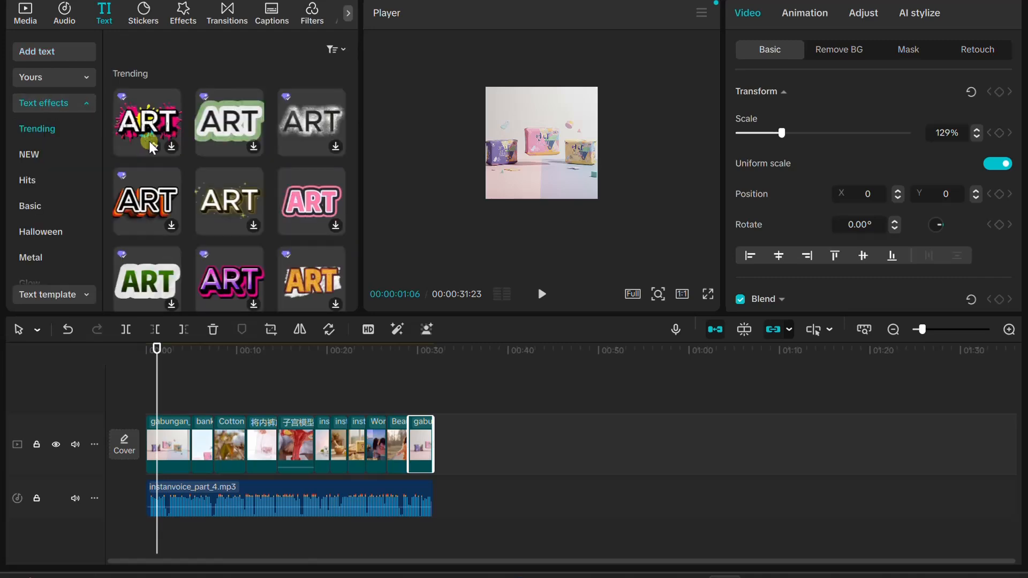
pyautogui.click(301, 194)
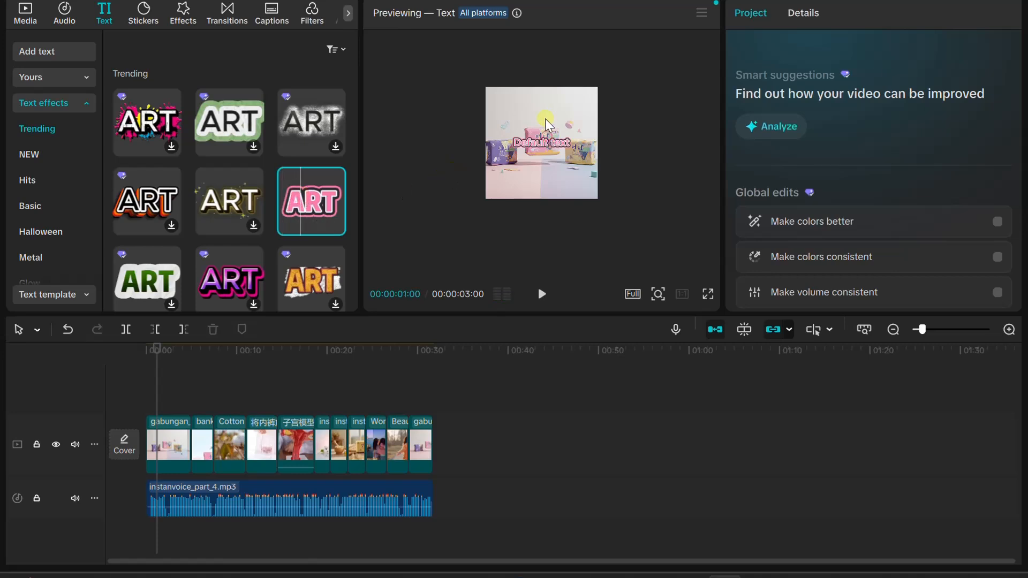
pyautogui.click(376, 266)
pyautogui.moveTo(310, 198); pyautogui.dragTo(226, 377)
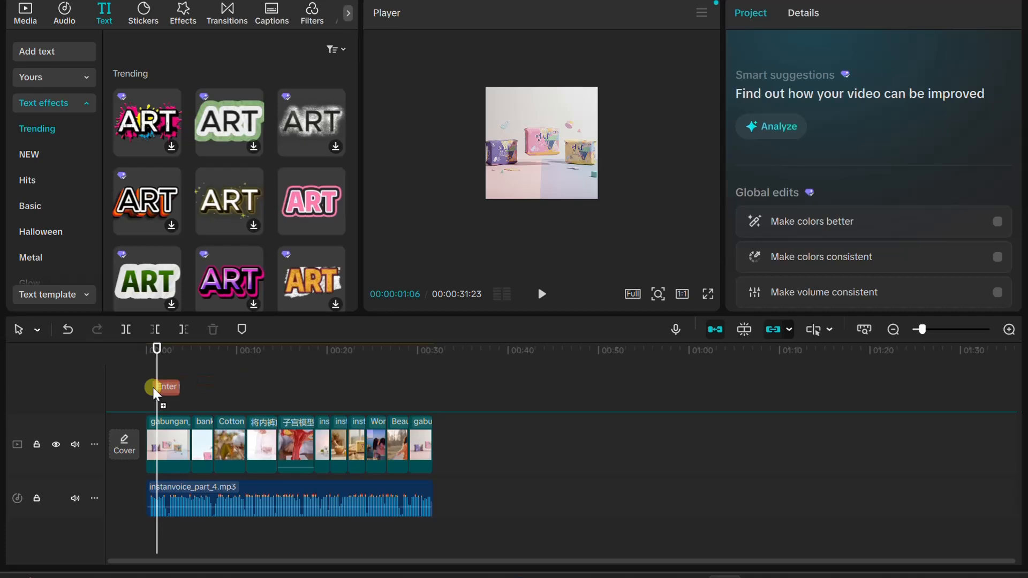
pyautogui.moveTo(156, 391); pyautogui.dragTo(153, 396)
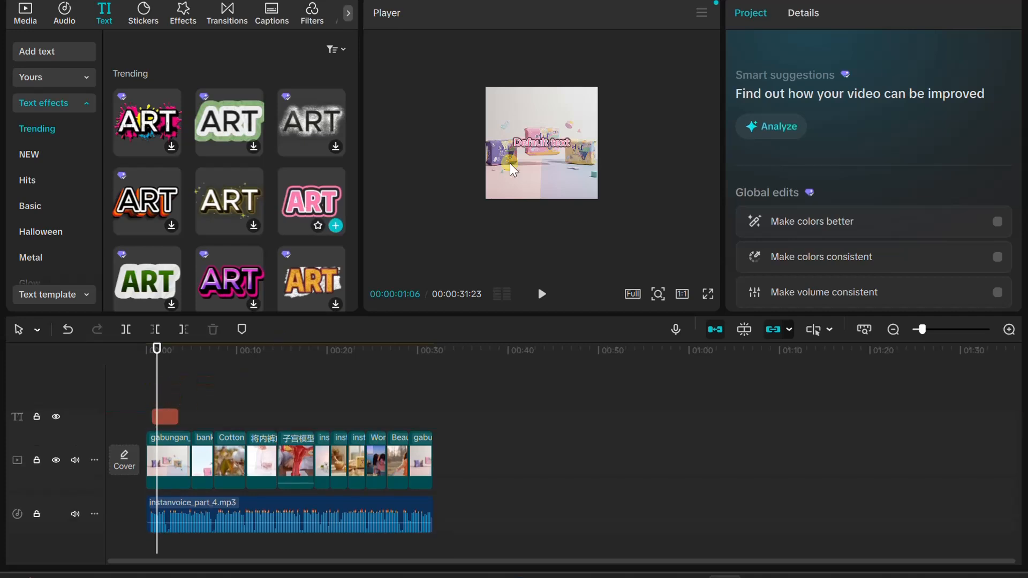
# Move the title to the upper part of the frame above the products and set its text to "EONNI Sanitary Pad"
pyautogui.moveTo(534, 142); pyautogui.dragTo(538, 111)
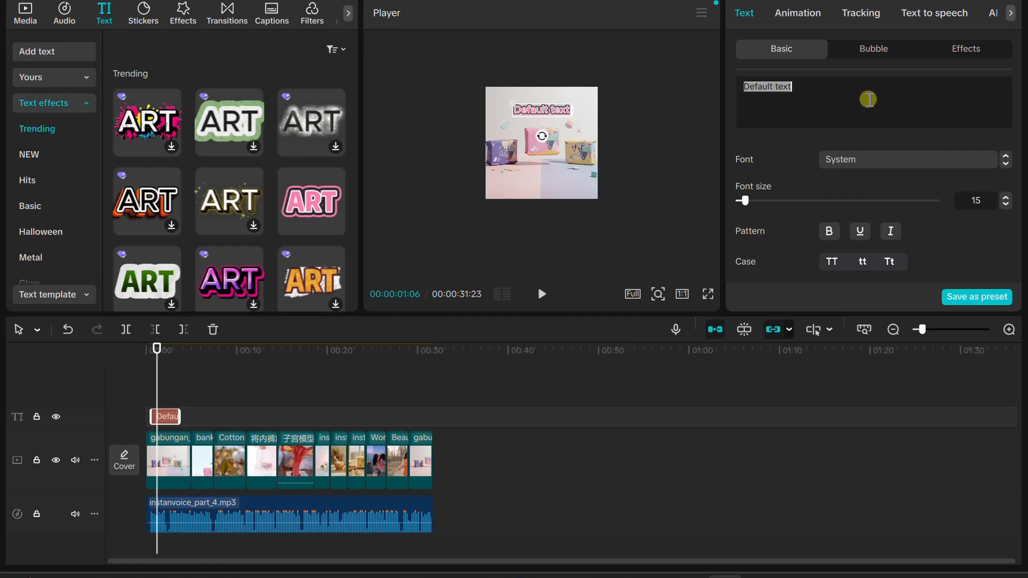
pyautogui.write('eonn')
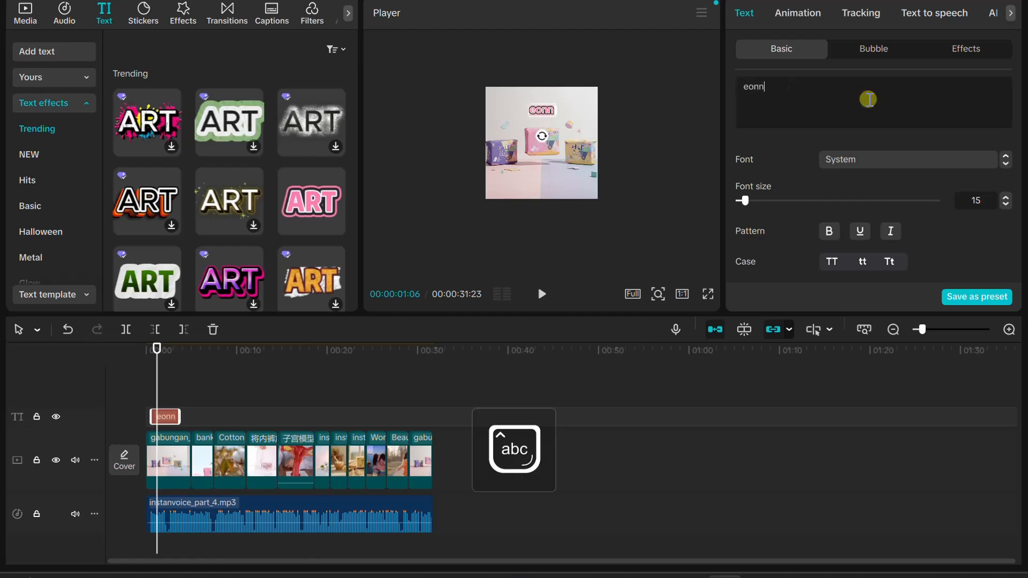
pyautogui.press('BackSpace')
pyautogui.press('BackSpace')
pyautogui.press('BackSpace')
pyautogui.press('BackSpace')
pyautogui.press('capslock')
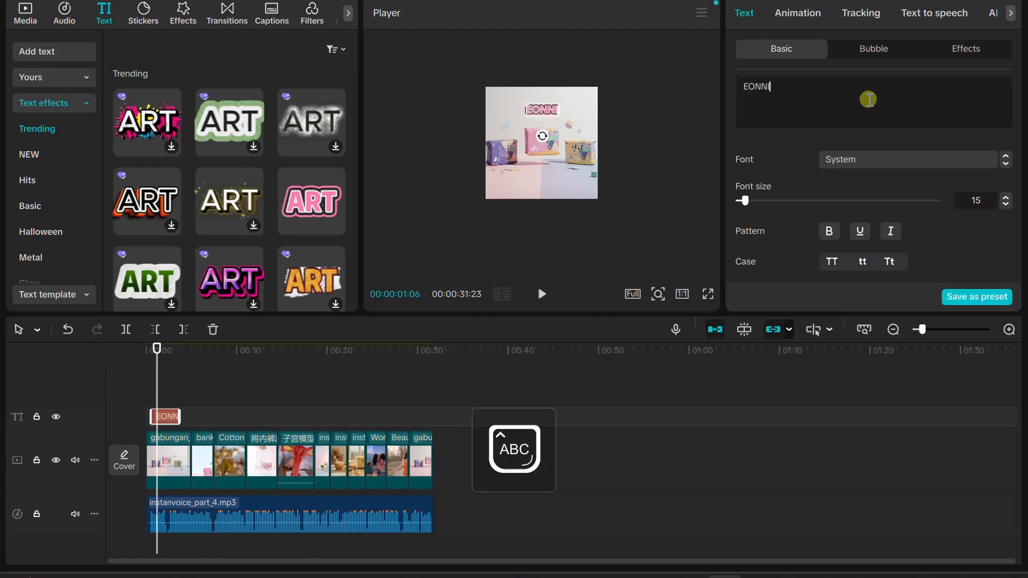
pyautogui.press('capslock')
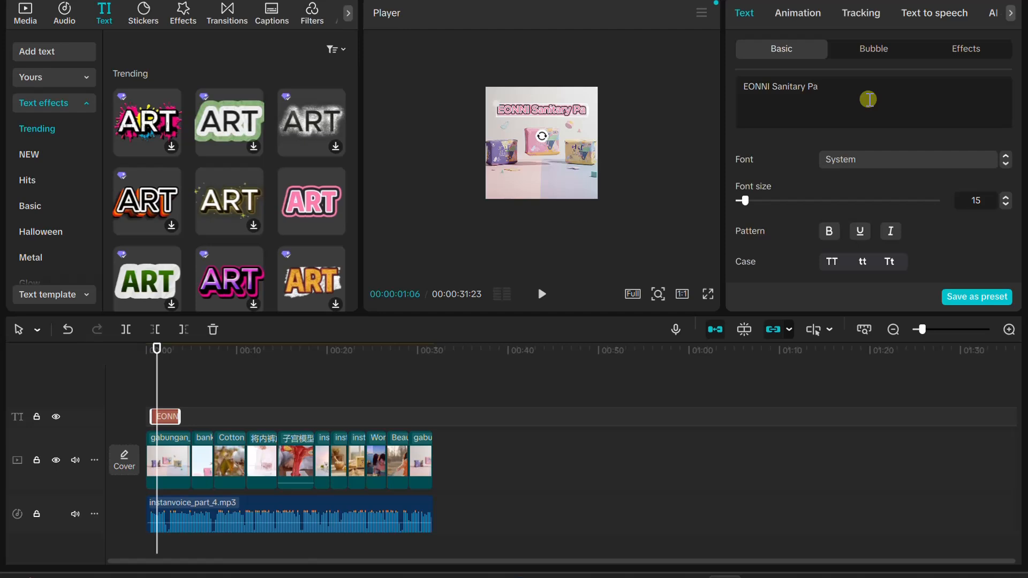
pyautogui.click(620, 171)
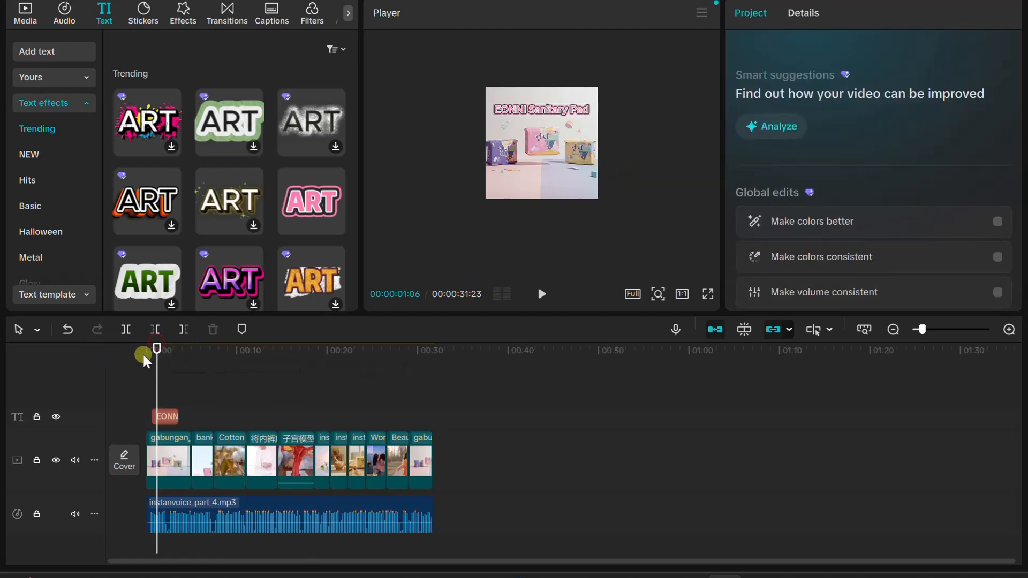
# Play the opening from the start to check the title against the narration, and return to the beginning of the timeline
pyautogui.moveTo(157, 349); pyautogui.dragTo(146, 349)
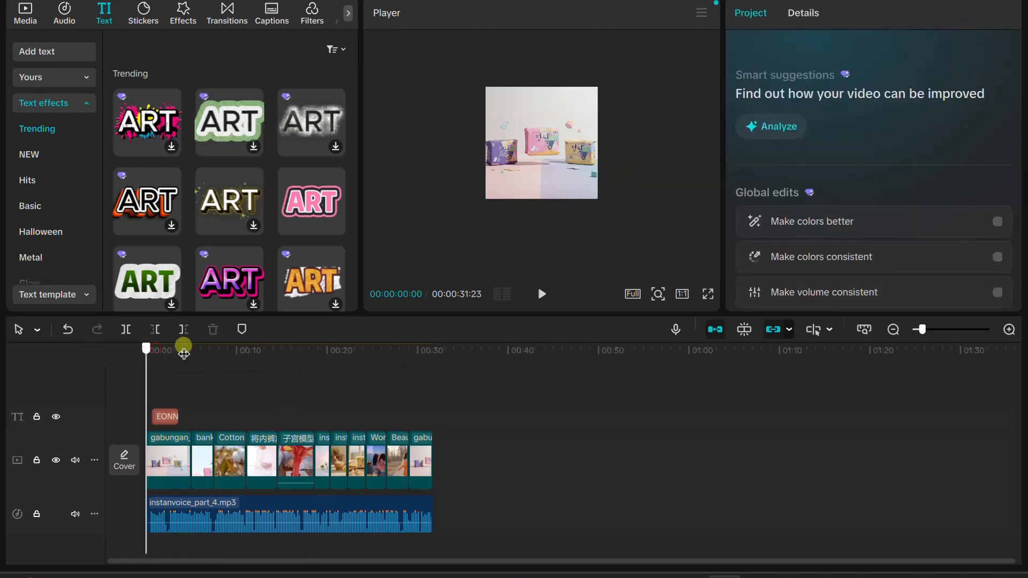
pyautogui.click(542, 294)
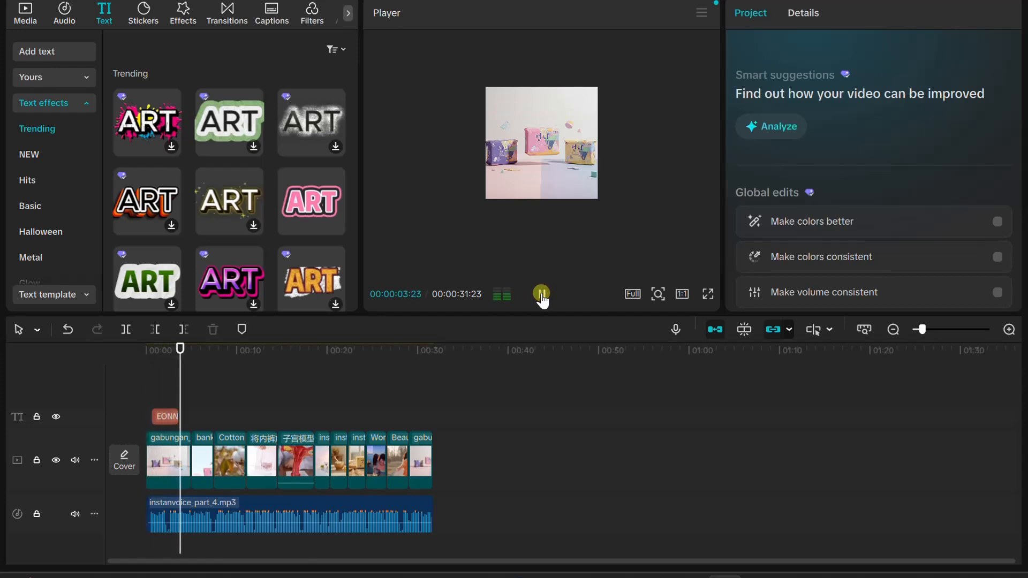
pyautogui.click(542, 294)
pyautogui.moveTo(185, 353); pyautogui.dragTo(148, 356)
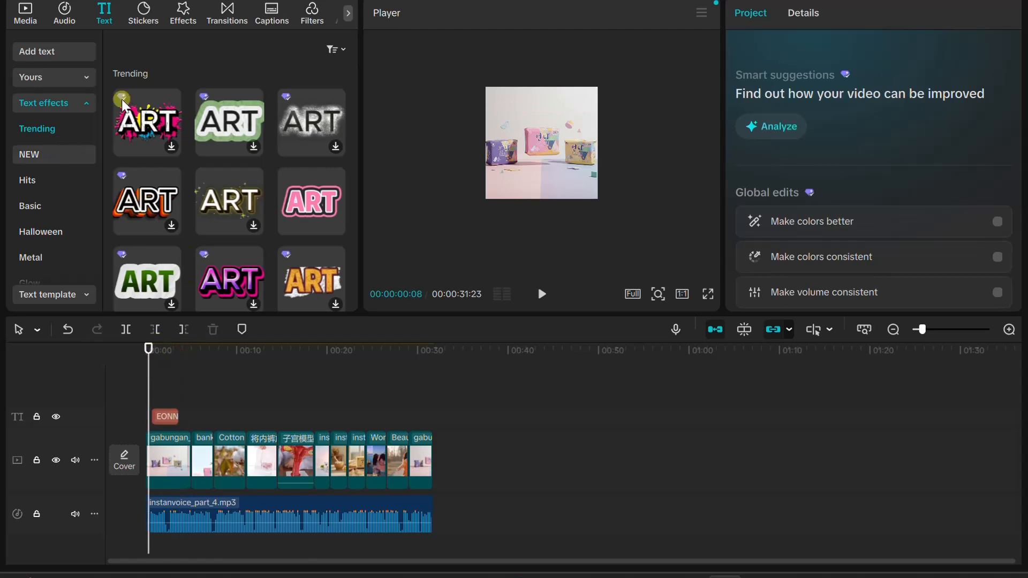
# Browse the Trending, Basic, Hits and NEW text effect sets for a second caption style
pyautogui.scroll(-4, 236, 144)
pyautogui.scroll(4, 238, 155)
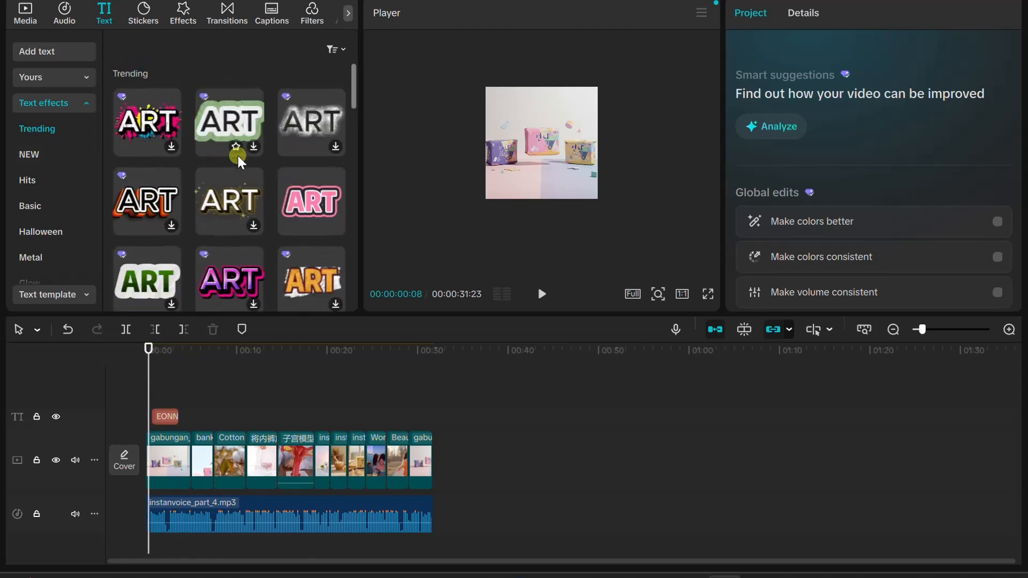
pyautogui.click(30, 205)
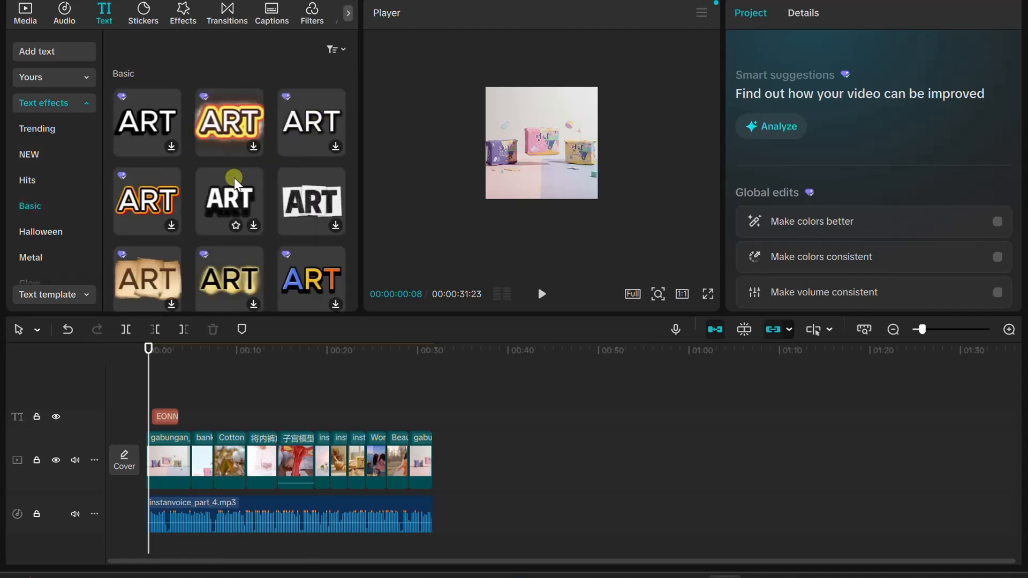
pyautogui.scroll(-2, 214, 190)
pyautogui.scroll(-3, 181, 205)
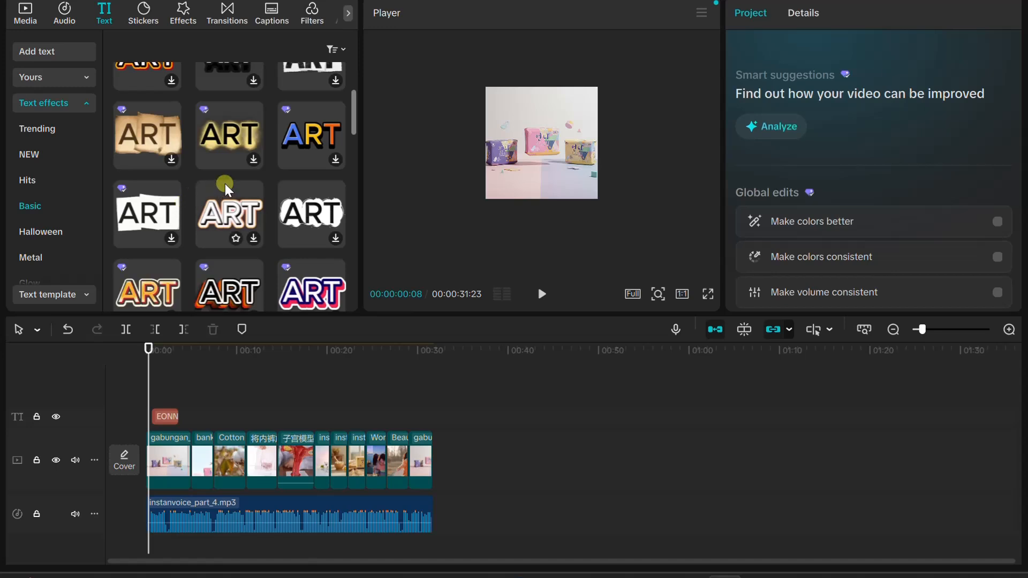
pyautogui.scroll(5, 224, 188)
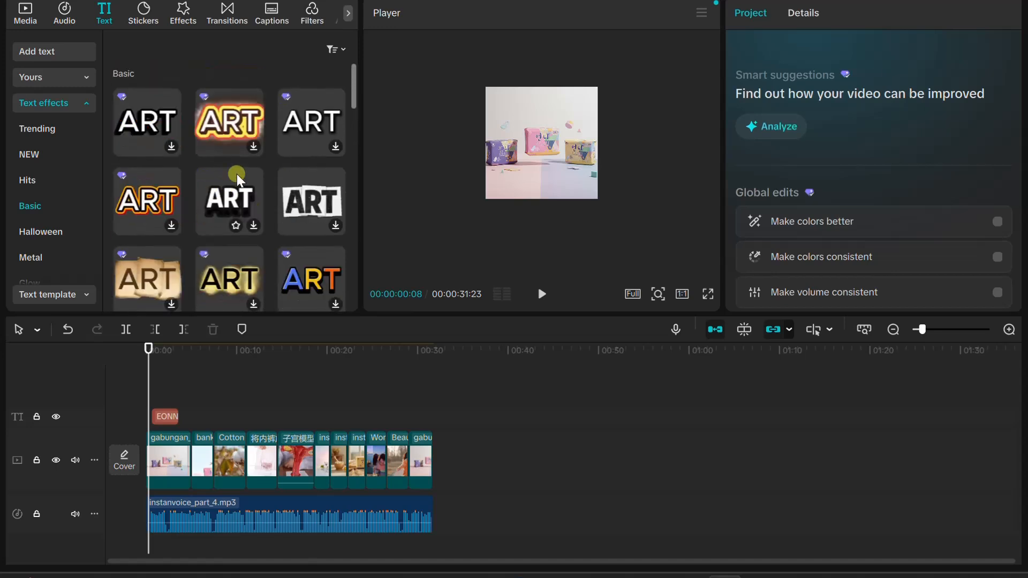
pyautogui.scroll(3, 293, 162)
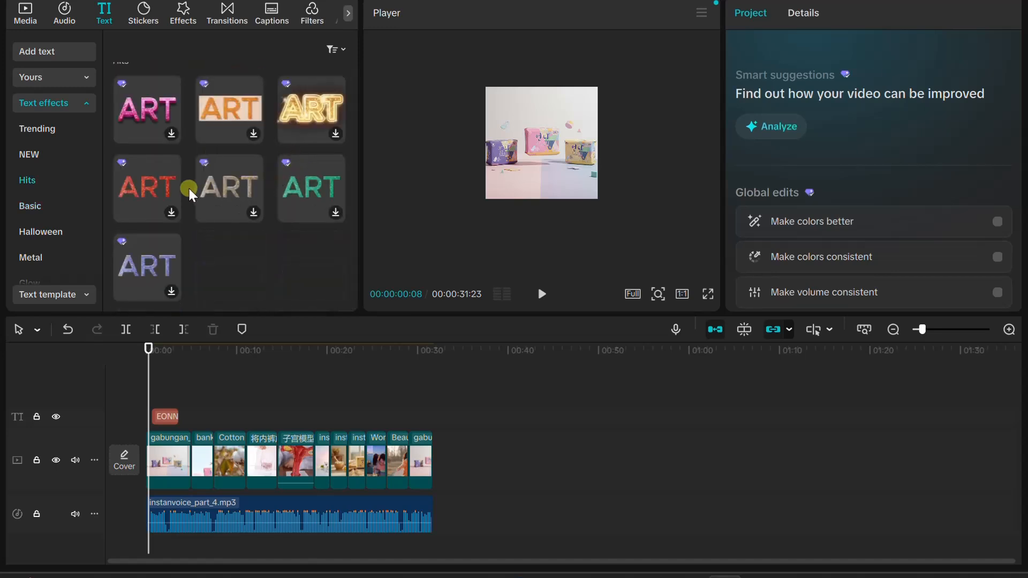
pyautogui.scroll(5, 210, 169)
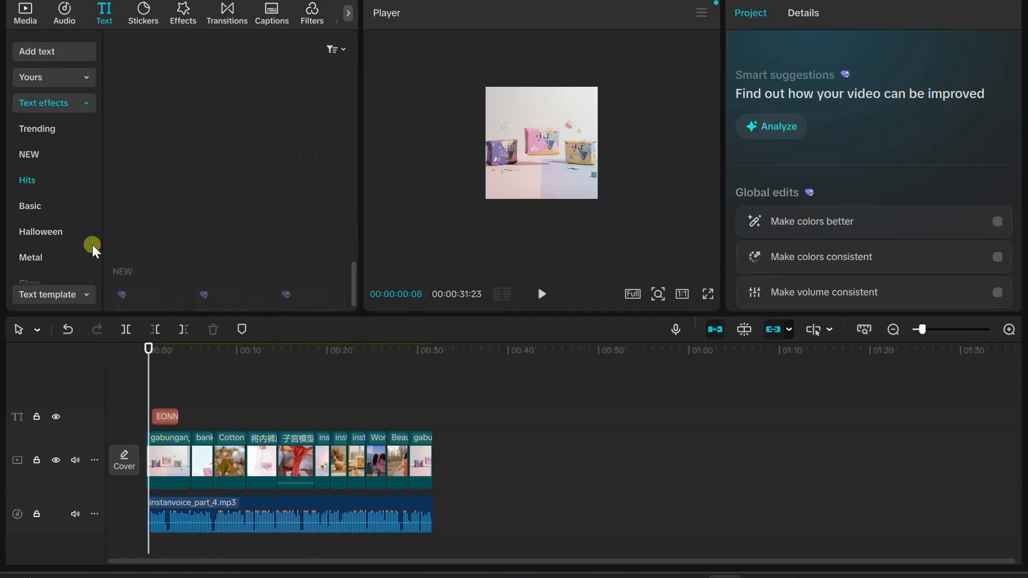
pyautogui.click(38, 189)
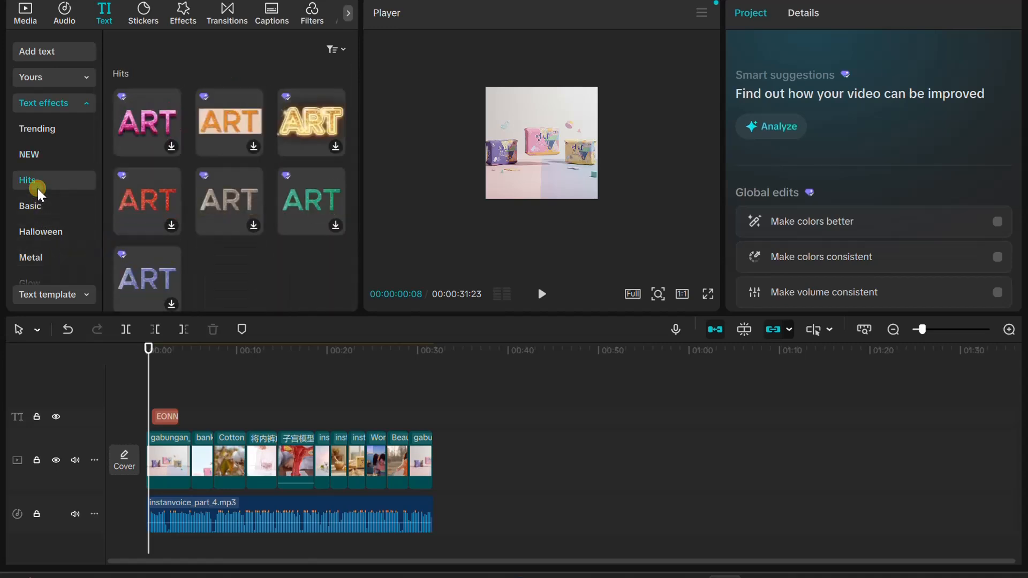
pyautogui.click(40, 158)
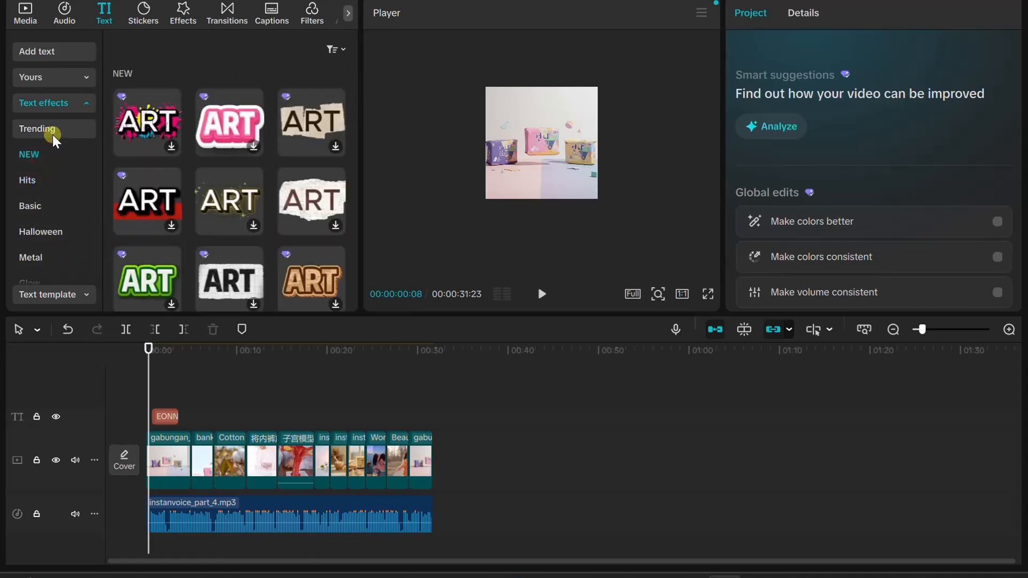
pyautogui.click(53, 134)
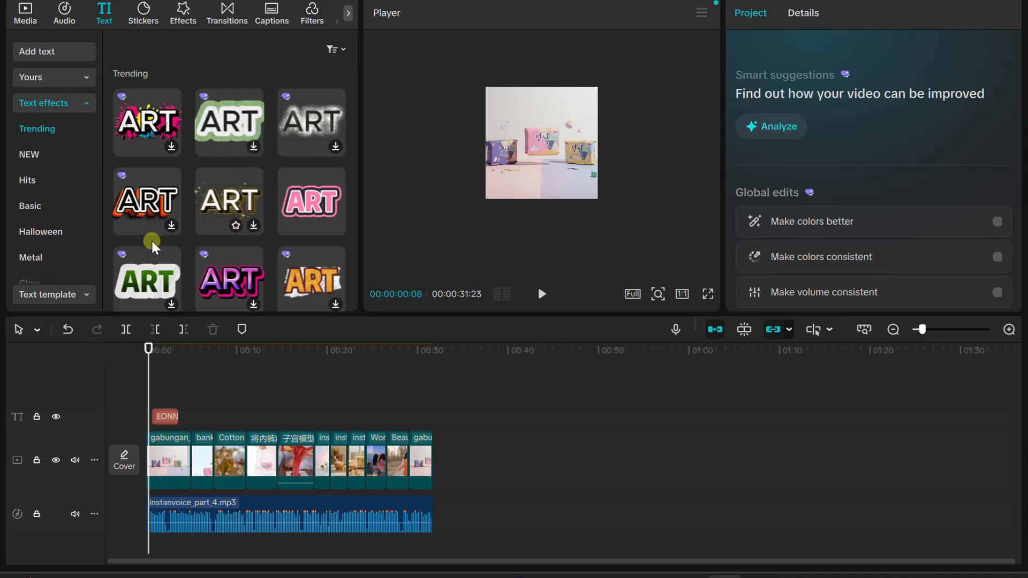
# Add the yellow, blue-splash text effect from the Yellow set over the opening product image, starting at about the same time as the title
pyautogui.scroll(-2, 49, 182)
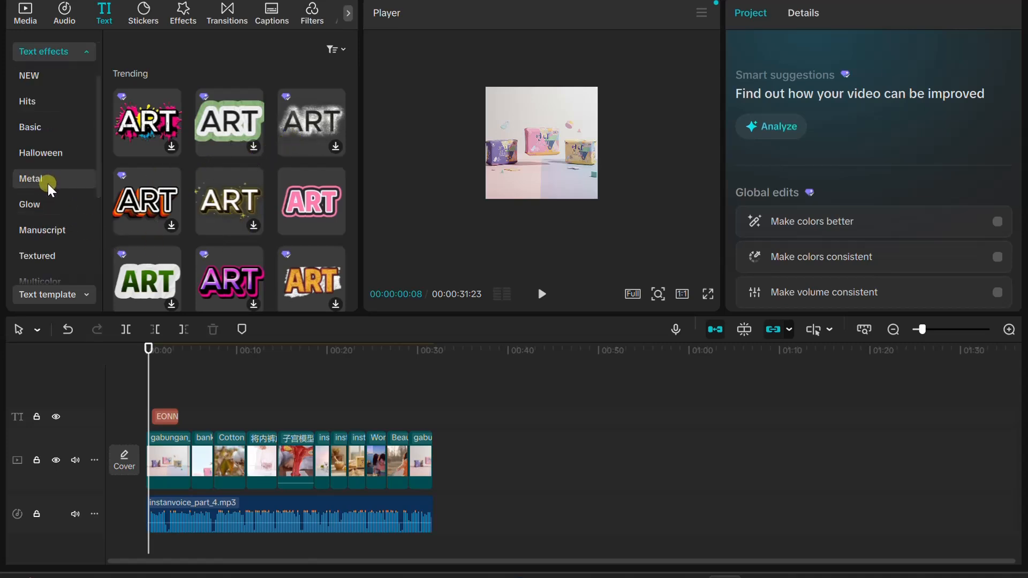
pyautogui.scroll(-2, 48, 185)
pyautogui.click(54, 183)
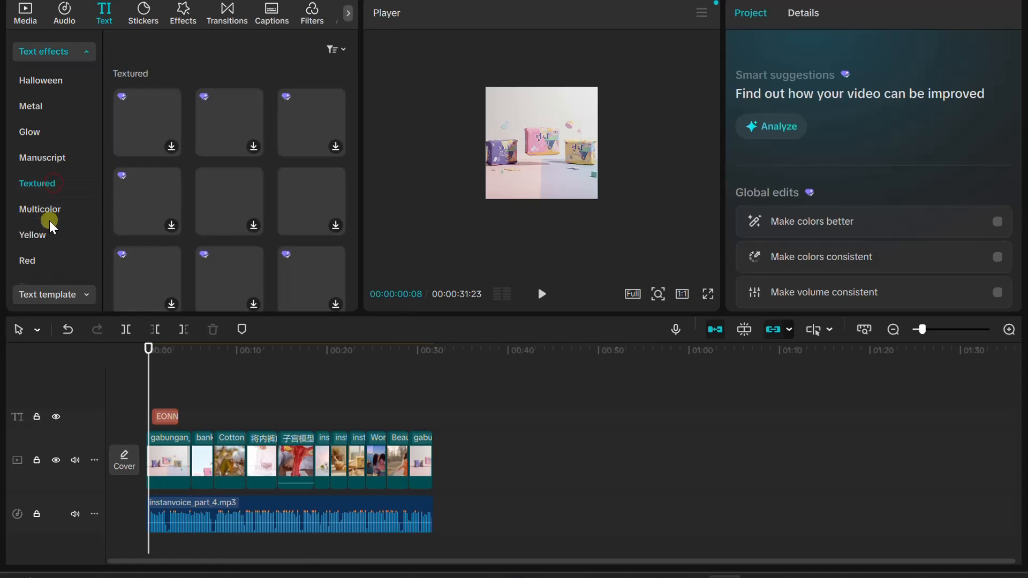
pyautogui.click(48, 207)
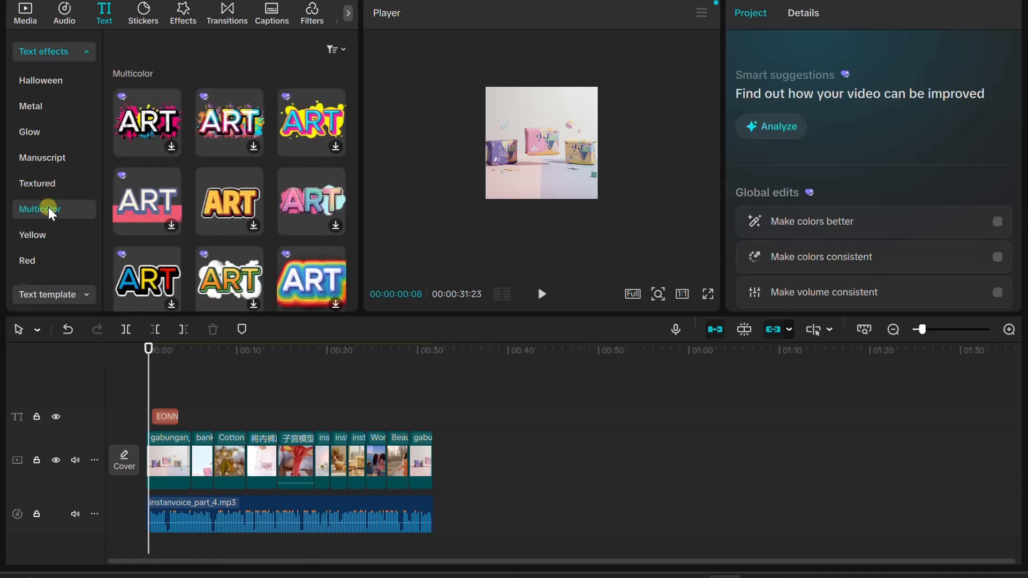
pyautogui.click(41, 227)
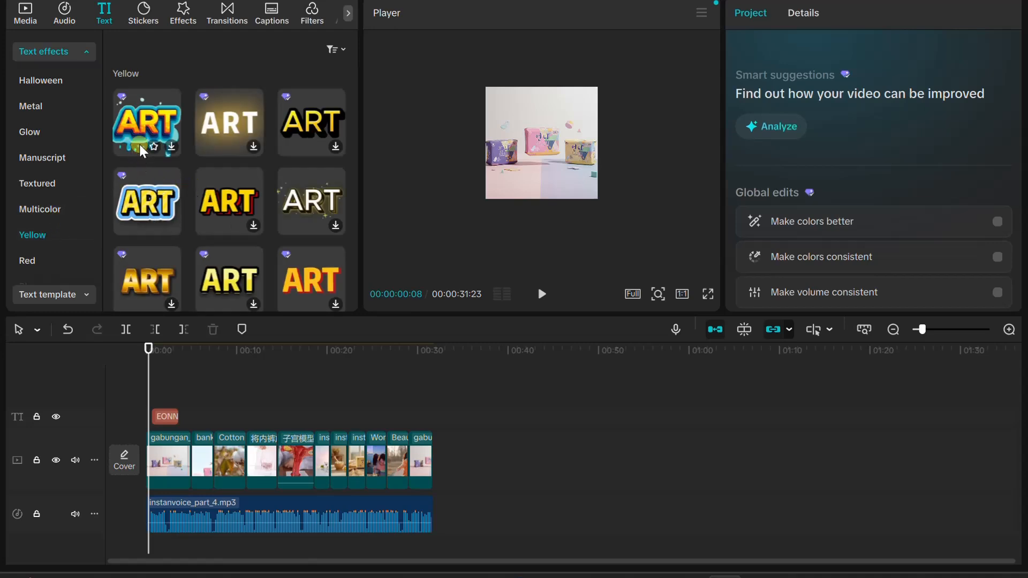
pyautogui.moveTo(140, 130); pyautogui.dragTo(161, 428)
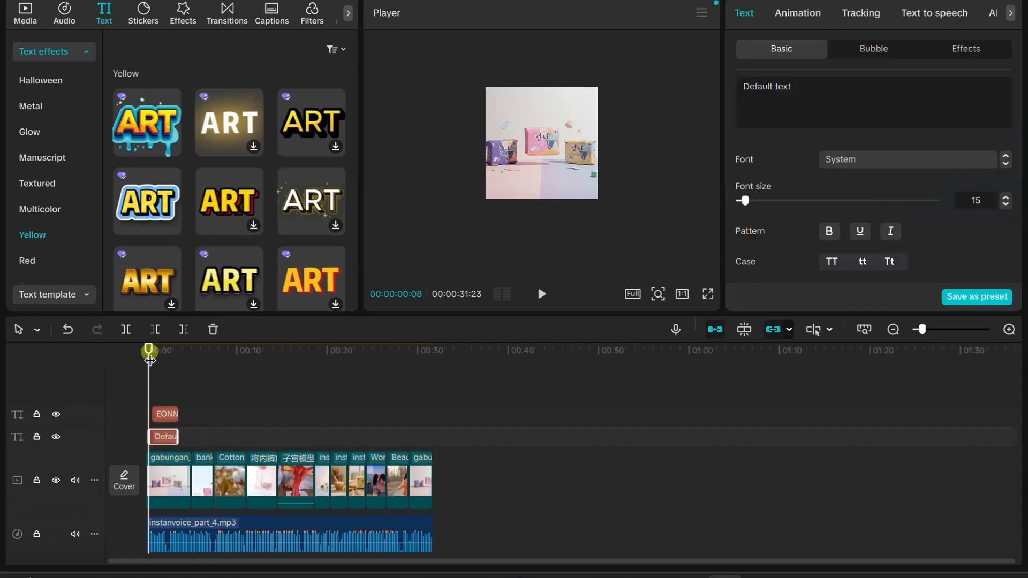
pyautogui.moveTo(146, 352); pyautogui.dragTo(154, 362)
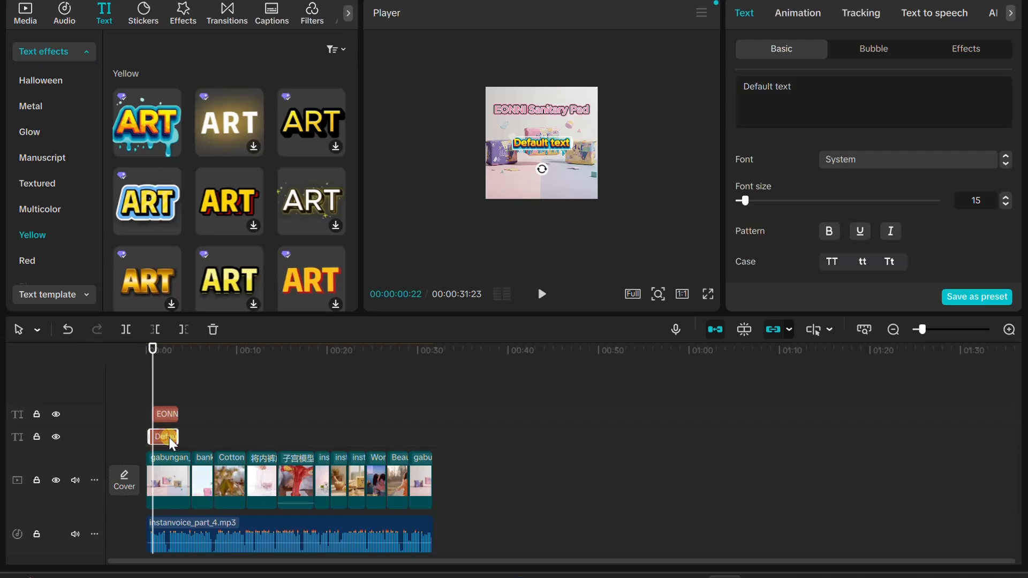
pyautogui.moveTo(173, 438); pyautogui.dragTo(169, 439)
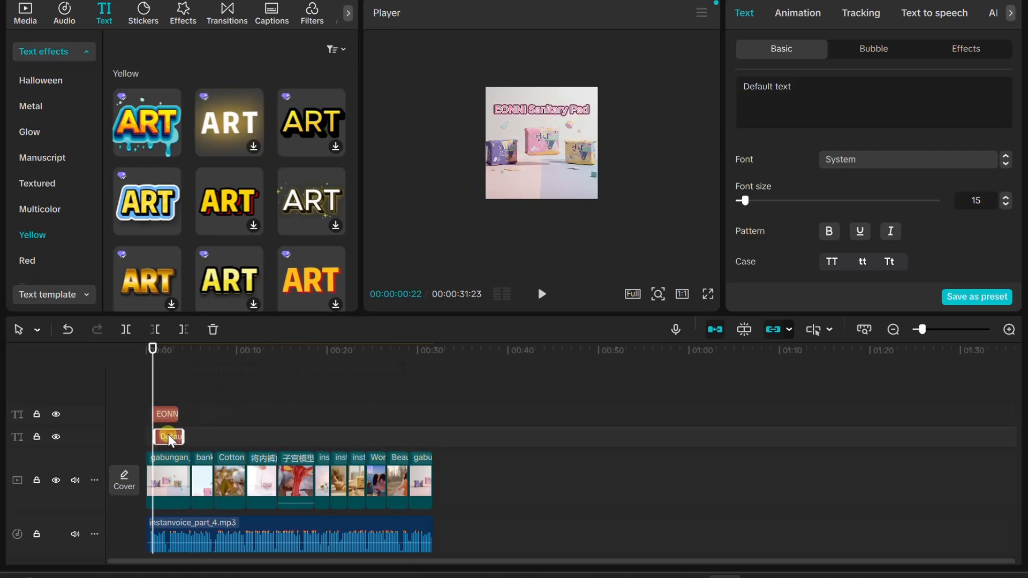
pyautogui.moveTo(166, 433); pyautogui.dragTo(169, 433)
# Move the new yellow caption to the lower part of the frame, below the products
pyautogui.moveTo(155, 345); pyautogui.dragTo(163, 343)
pyautogui.moveTo(551, 178); pyautogui.dragTo(550, 185)
pyautogui.doubleClick(550, 186)
# Listen to the opening narration and set the lower caption's text to "Teman Terbaikmu"
pyautogui.click(871, 79)
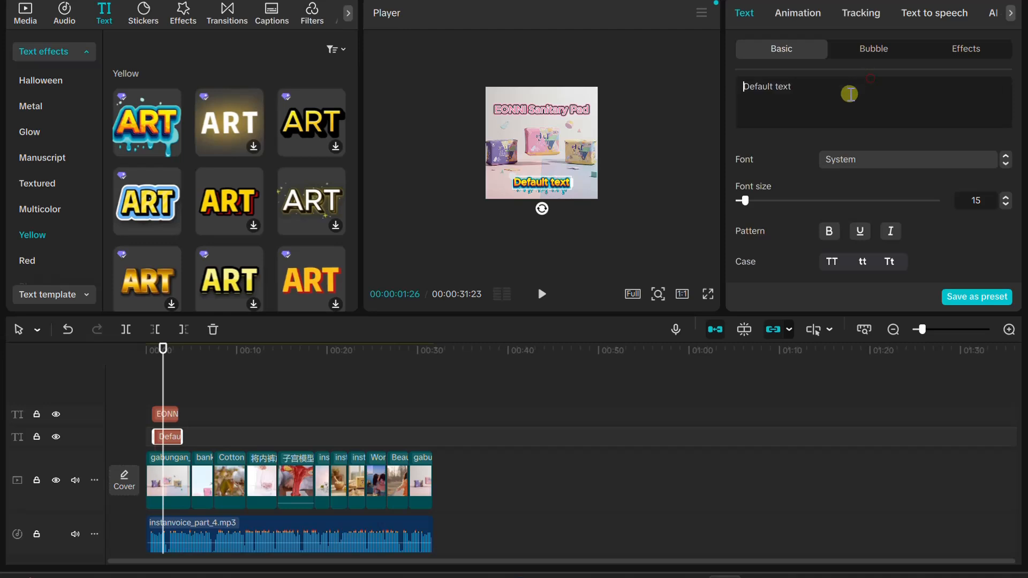
pyautogui.hotkey('ctrl', 'a')
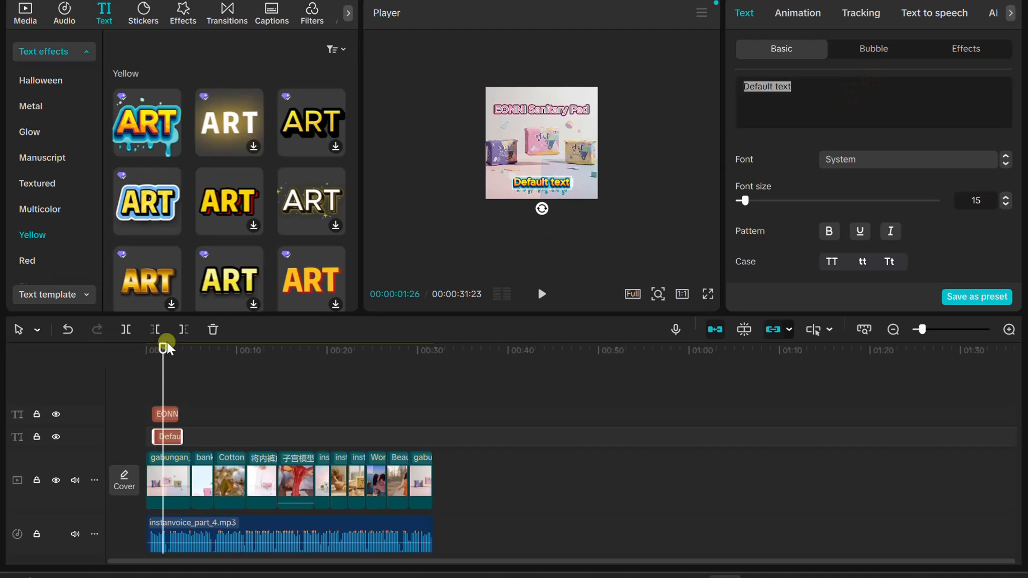
pyautogui.moveTo(161, 353); pyautogui.dragTo(151, 351)
pyautogui.click(542, 294)
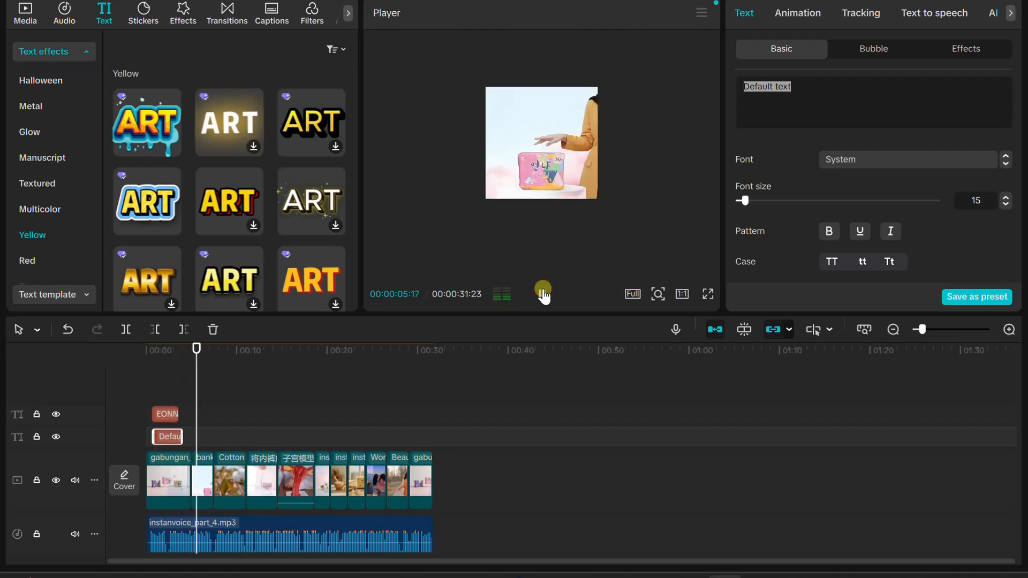
pyautogui.click(542, 293)
pyautogui.click(827, 104)
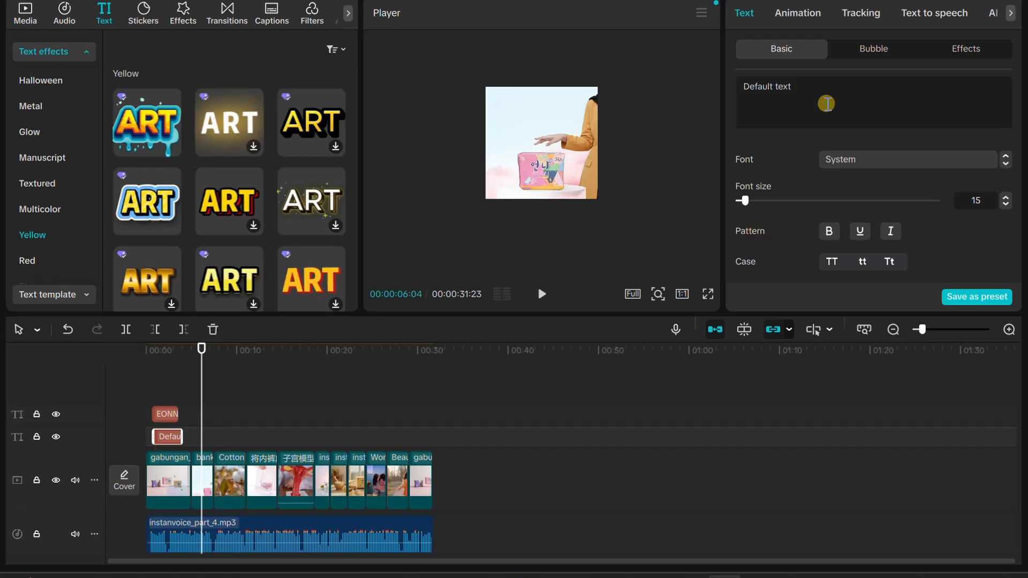
pyautogui.write('Teman Terbaikmu')
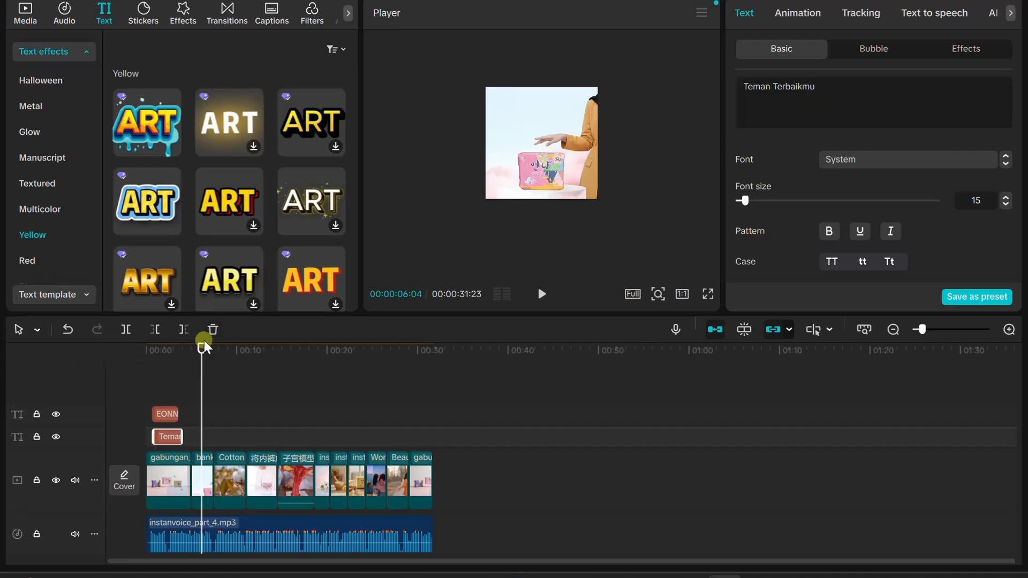
# Play the opening and extend both the title and the lower caption to end just past the four-second mark
pyautogui.moveTo(201, 348); pyautogui.dragTo(152, 351)
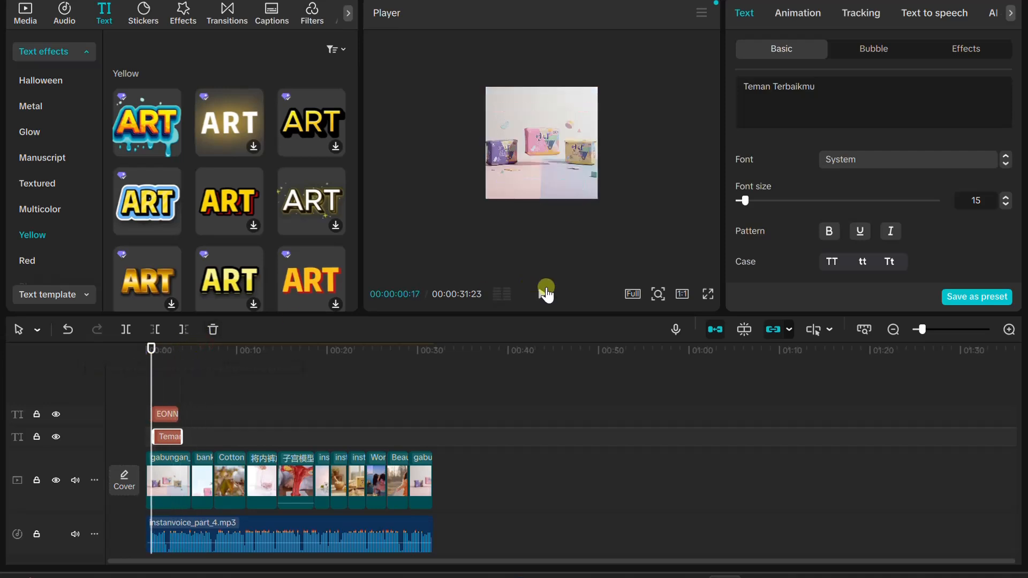
pyautogui.click(542, 293)
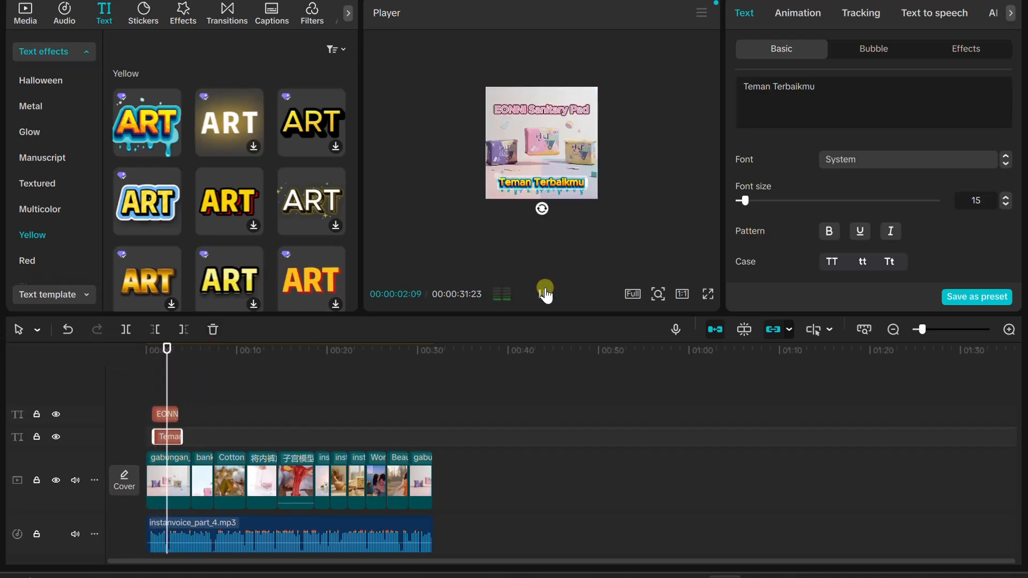
pyautogui.click(546, 294)
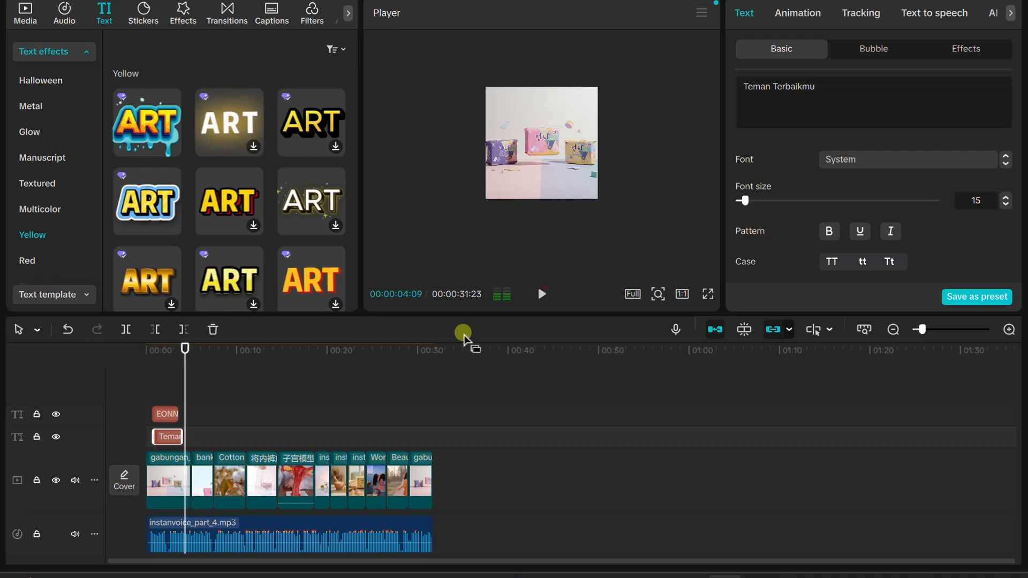
pyautogui.click(180, 413)
pyautogui.moveTo(181, 411); pyautogui.dragTo(186, 411)
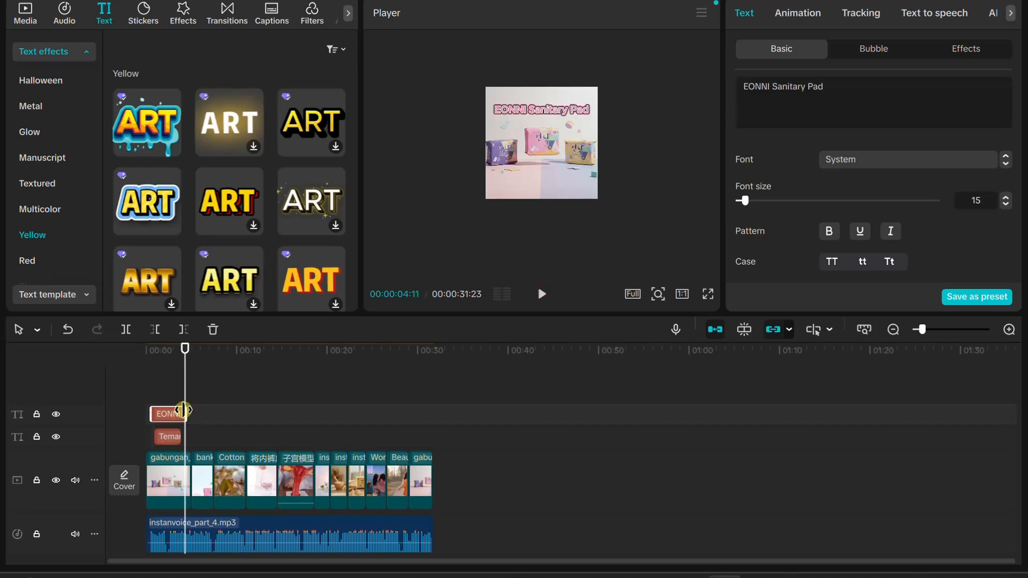
pyautogui.moveTo(181, 436); pyautogui.dragTo(183, 436)
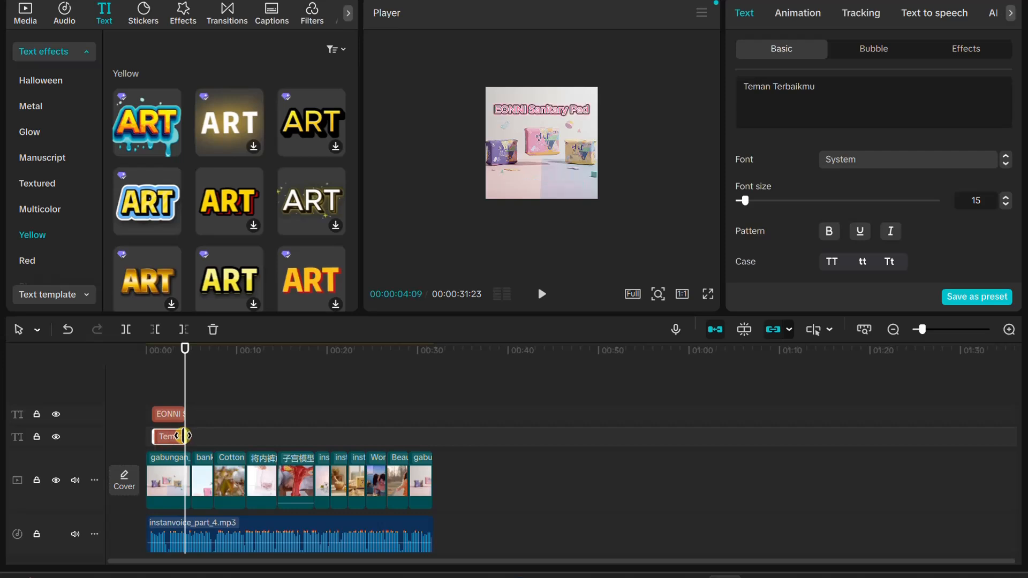
# Play the opening from the start to check both captions, and play the transition into the closing product image
pyautogui.moveTo(191, 349); pyautogui.dragTo(127, 362)
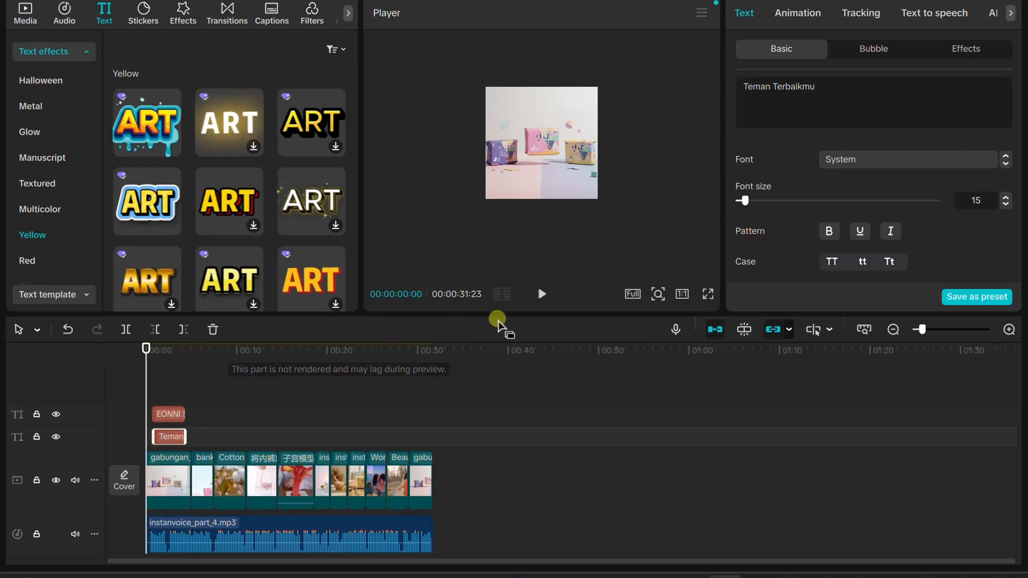
pyautogui.click(538, 294)
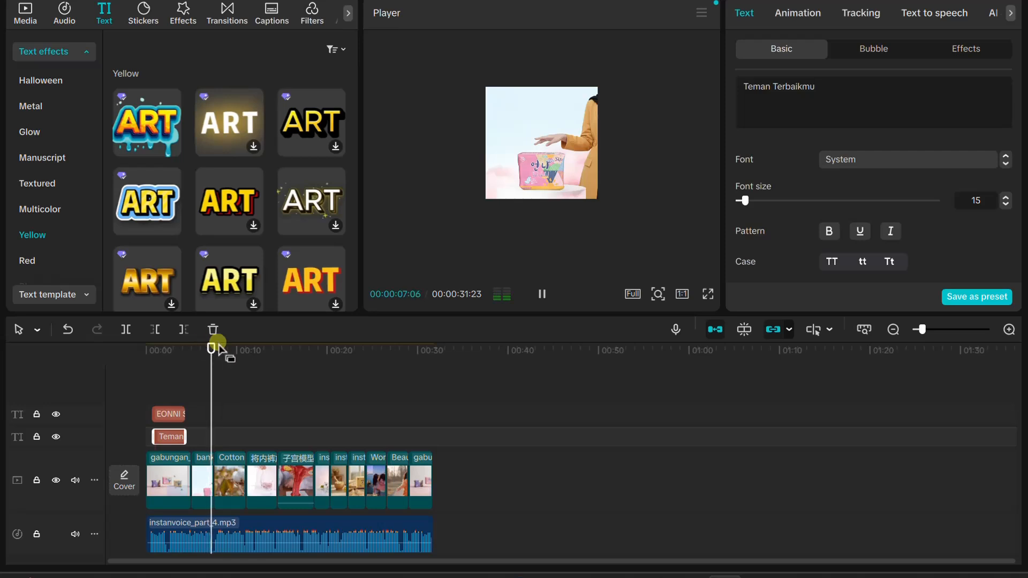
pyautogui.moveTo(218, 348); pyautogui.dragTo(408, 351)
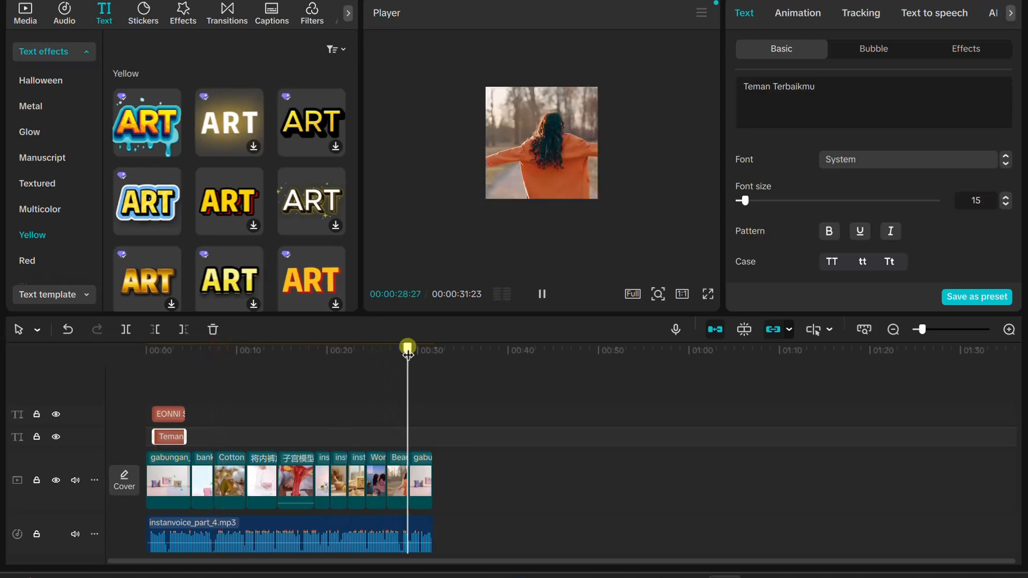
pyautogui.click(546, 294)
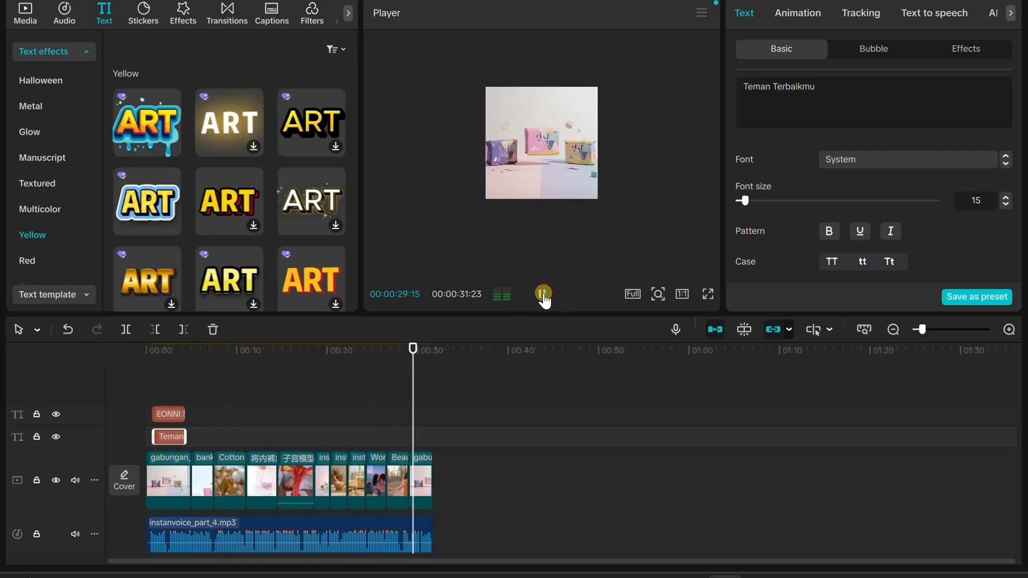
pyautogui.click(544, 295)
# Copy the "EONNI Sanitary Pad" title and place the duplicate on the title track at the start of the closing product image
pyautogui.click(163, 416)
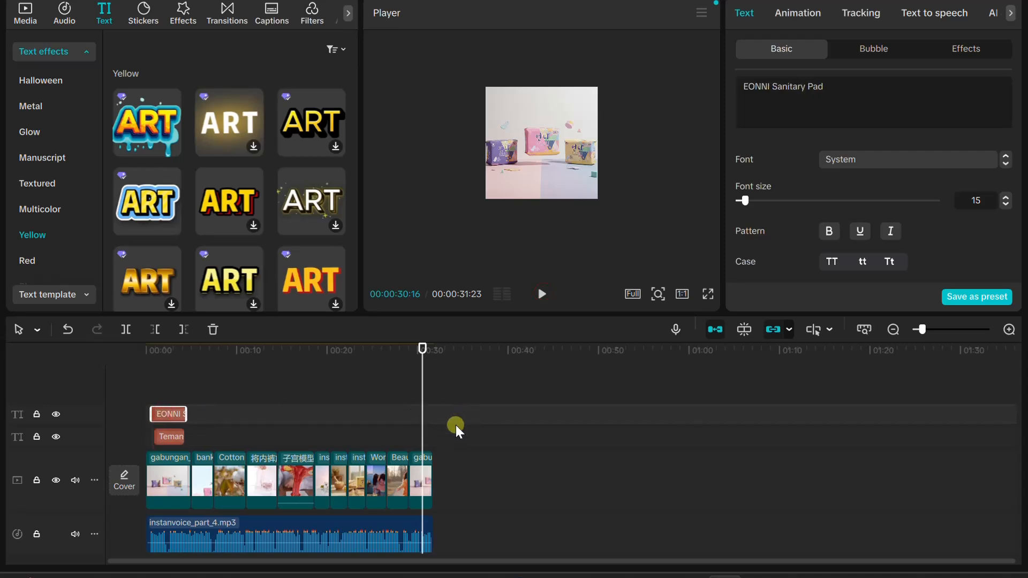
pyautogui.click(463, 408)
pyautogui.hotkey('ctrl', 'v')
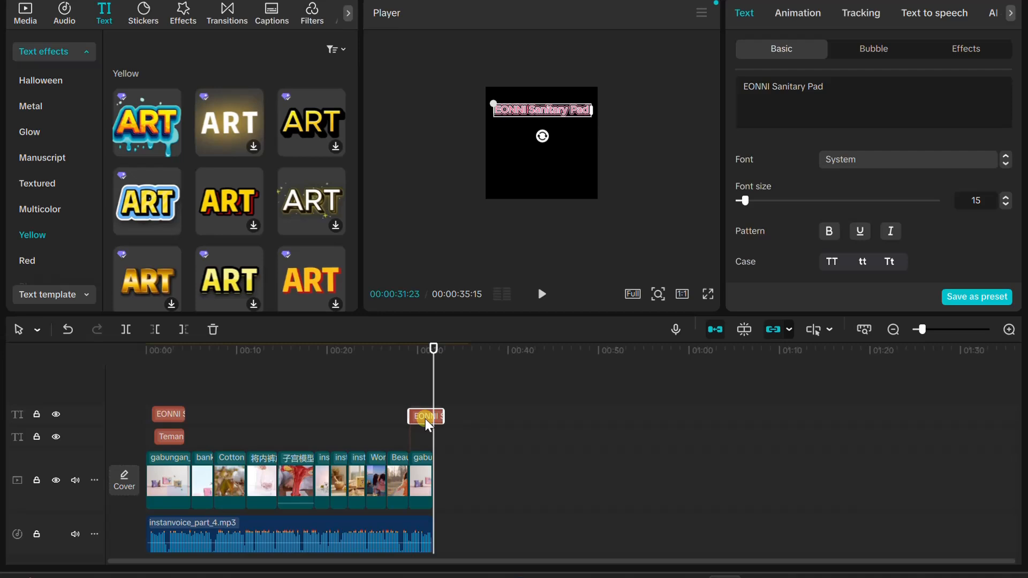
pyautogui.moveTo(425, 418); pyautogui.dragTo(420, 391)
# Play the ending from just before the closing product image to check the copied title's timing against the narration
pyautogui.moveTo(427, 352); pyautogui.dragTo(398, 351)
pyautogui.click(543, 294)
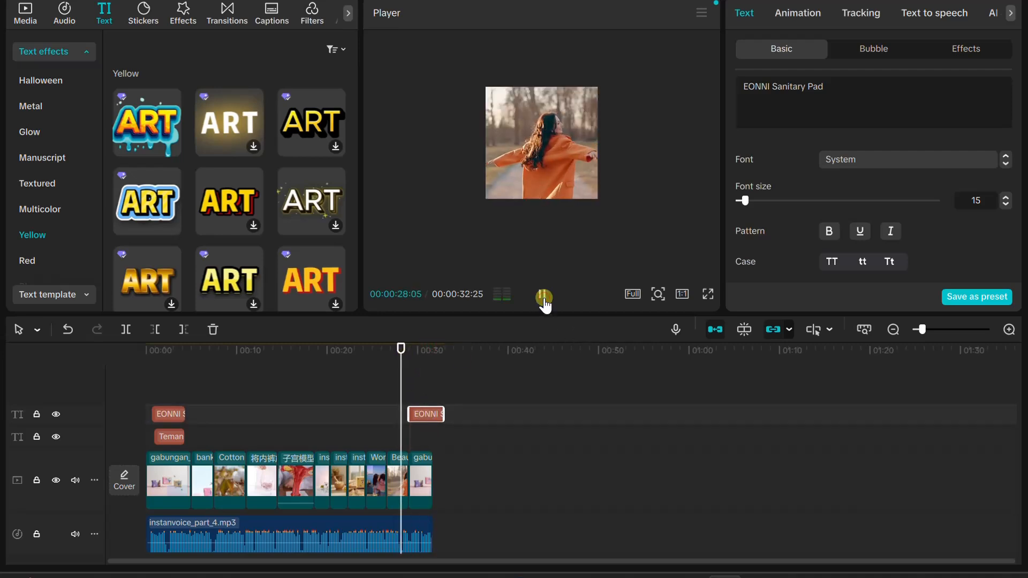
pyautogui.click(543, 295)
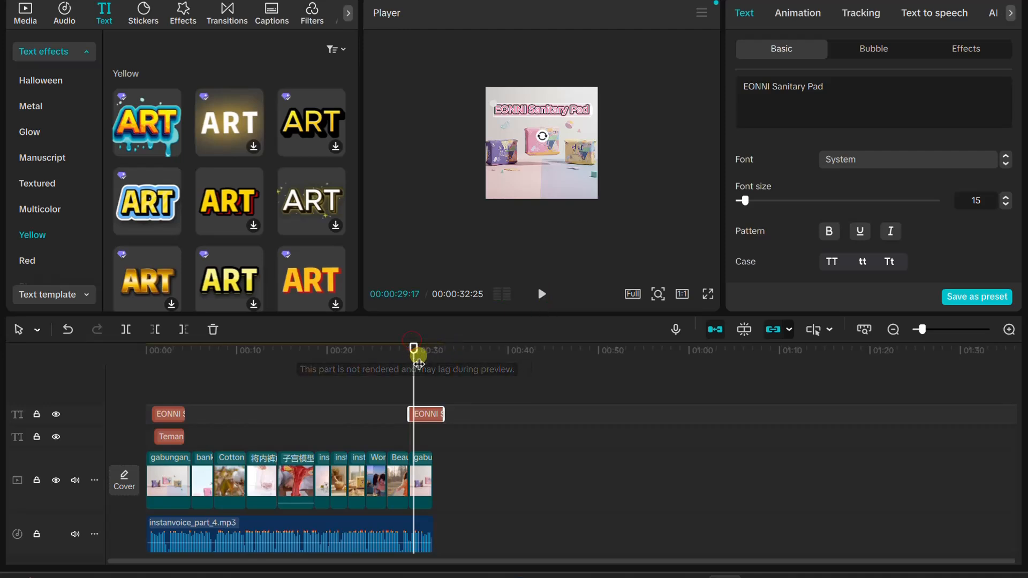
pyautogui.scroll(2, 461, 406)
pyautogui.scroll(1, 580, 423)
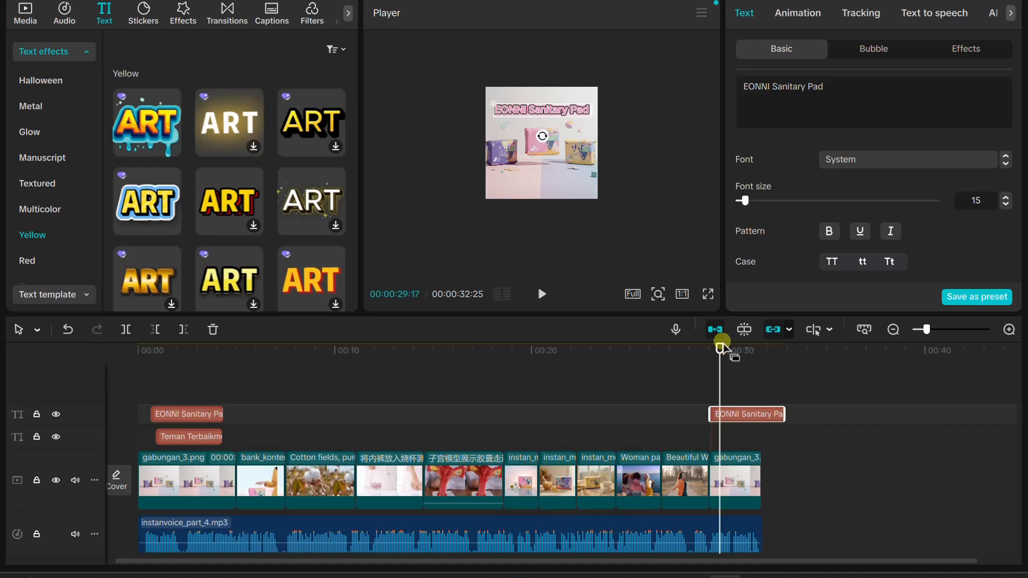
# Play the closing product image with its copied title, and trim the title's end to match the end of that image
pyautogui.moveTo(718, 351)
pyautogui.mouseDown()
pyautogui.moveTo(704, 353)
pyautogui.moveTo(711, 361)
pyautogui.moveTo(706, 354)
pyautogui.mouseUp()
pyautogui.click(542, 299)
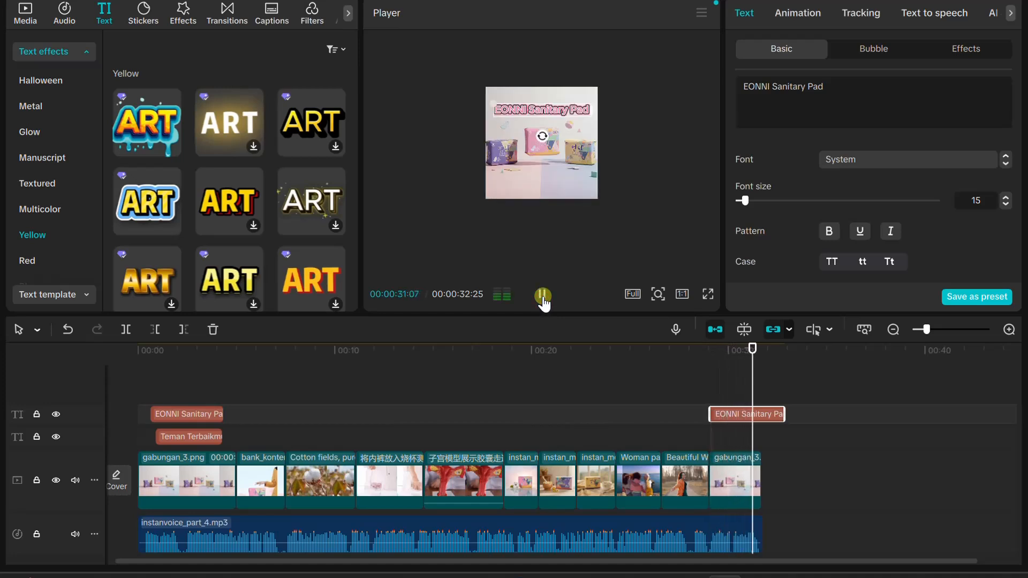
pyautogui.click(542, 296)
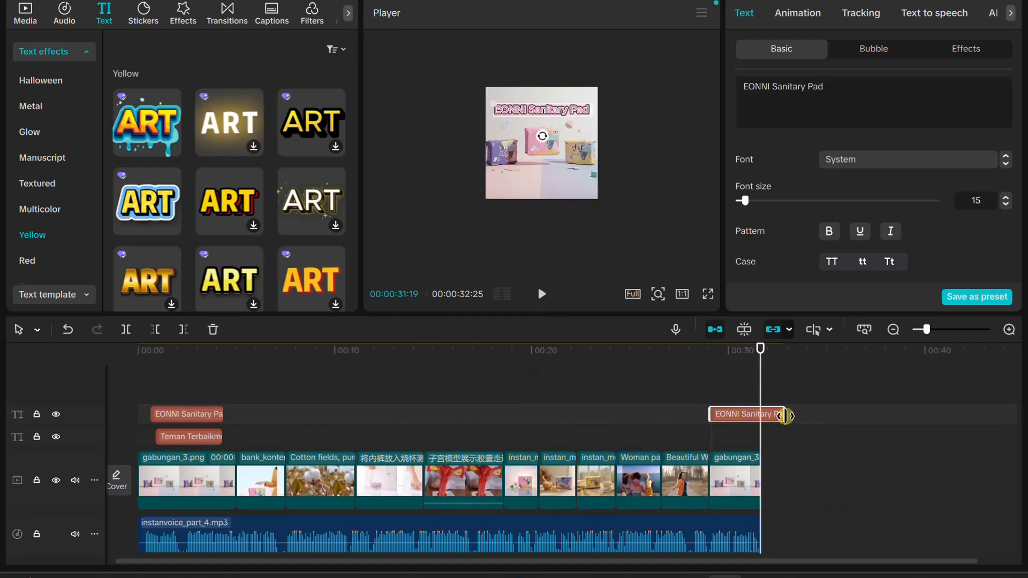
pyautogui.moveTo(785, 415); pyautogui.dragTo(756, 415)
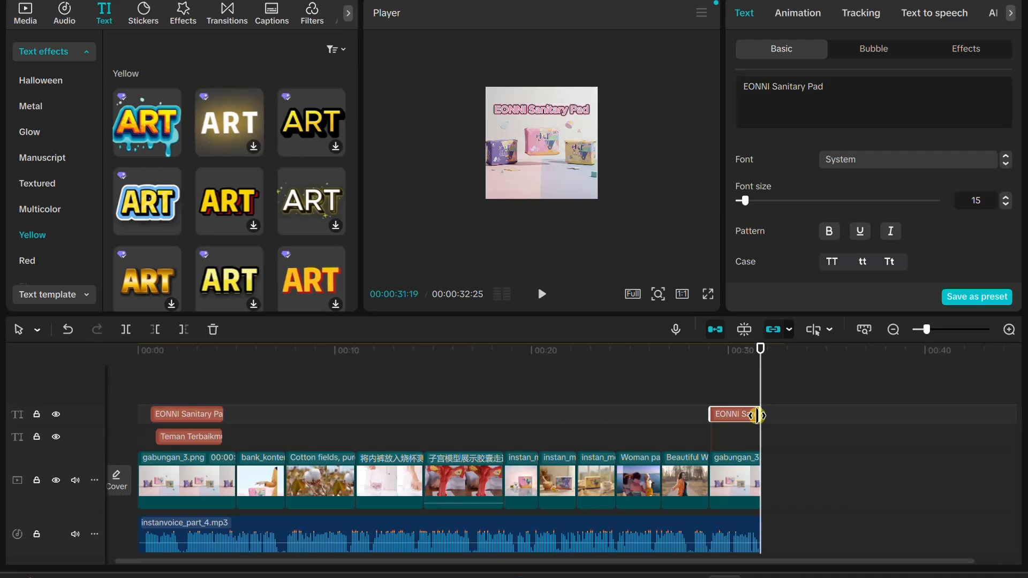
# Play the ending from about one second before the closing title to check the trimmed title against the narration
pyautogui.moveTo(757, 415); pyautogui.dragTo(710, 340)
pyautogui.click(528, 170)
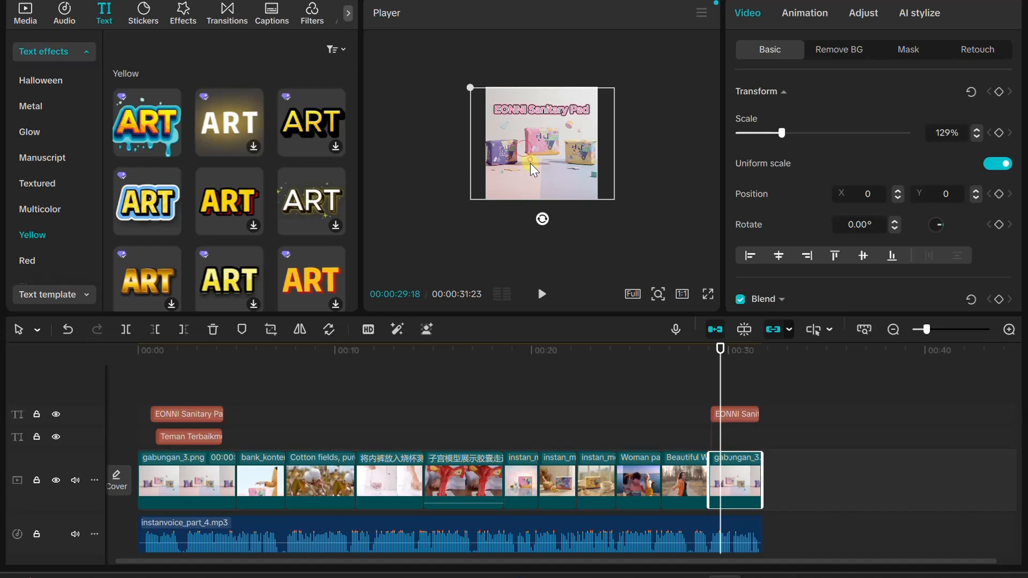
pyautogui.moveTo(530, 163)
pyautogui.mouseDown()
pyautogui.moveTo(531, 178)
pyautogui.moveTo(532, 161)
pyautogui.mouseUp()
pyautogui.click(644, 169)
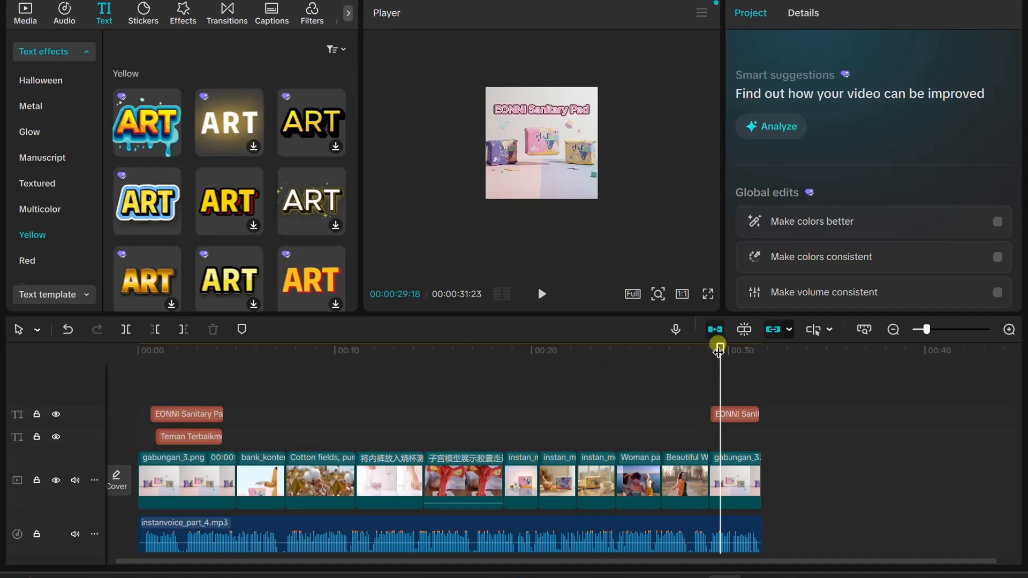
pyautogui.moveTo(721, 348); pyautogui.dragTo(701, 349)
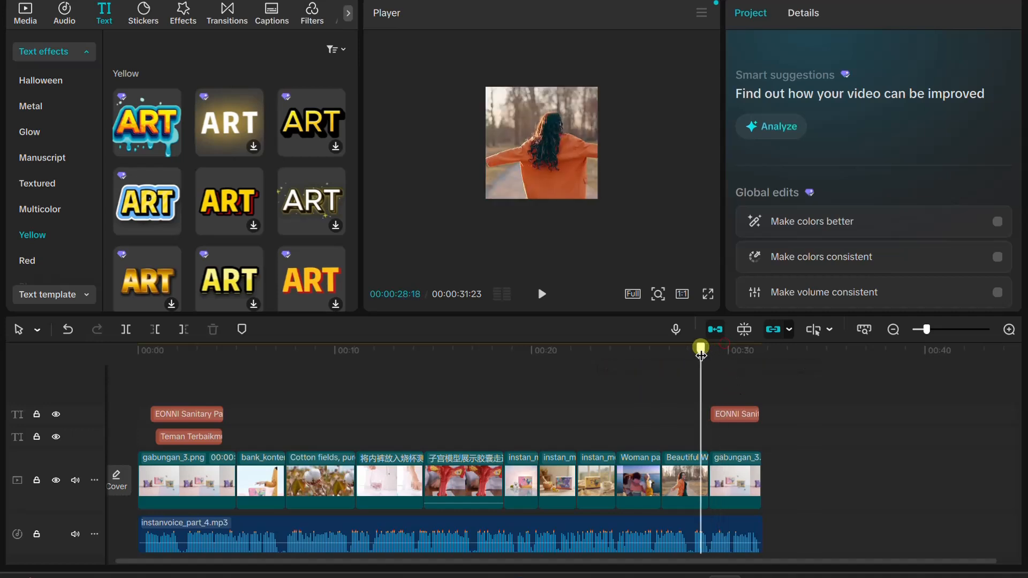
pyautogui.click(539, 296)
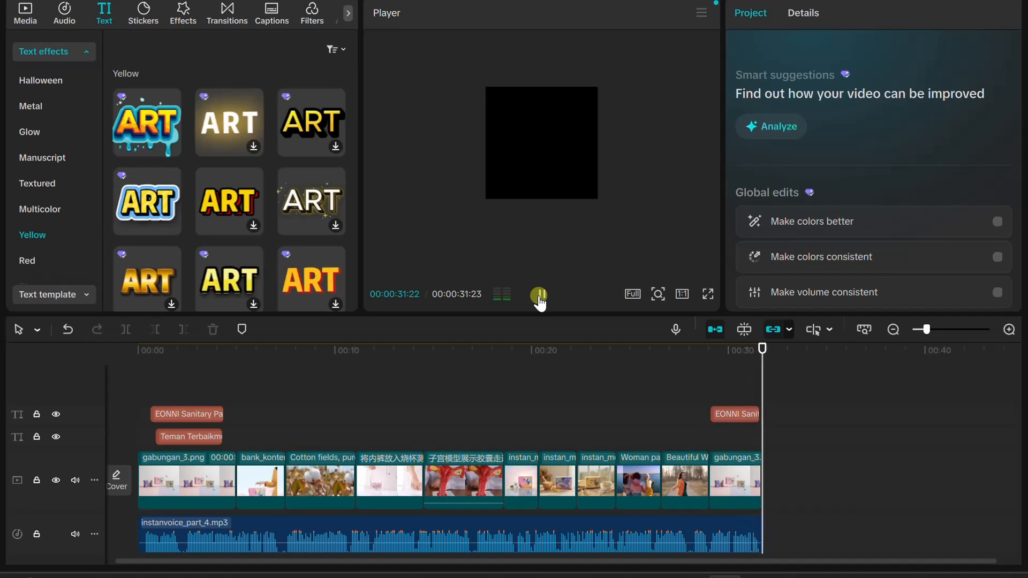
# Extend the closing title slightly to reach the end of the closing product image, and play the ending
pyautogui.click(760, 414)
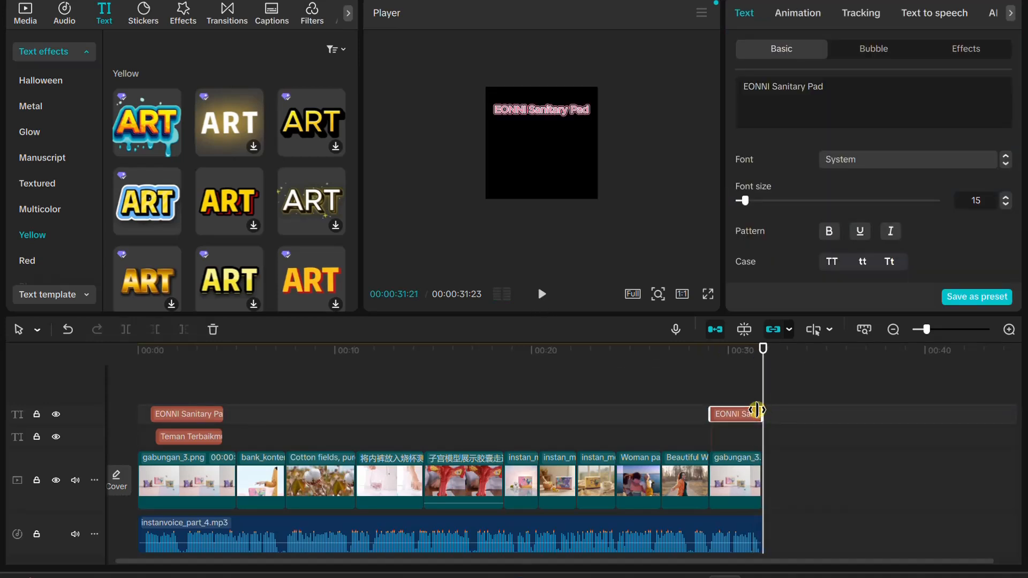
pyautogui.click(744, 468)
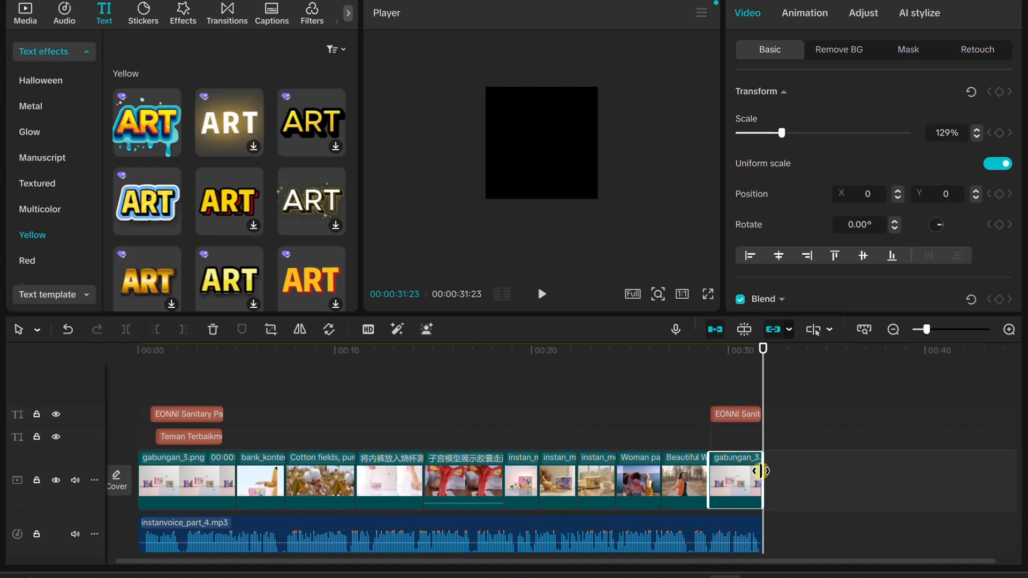
pyautogui.moveTo(764, 347); pyautogui.dragTo(724, 337)
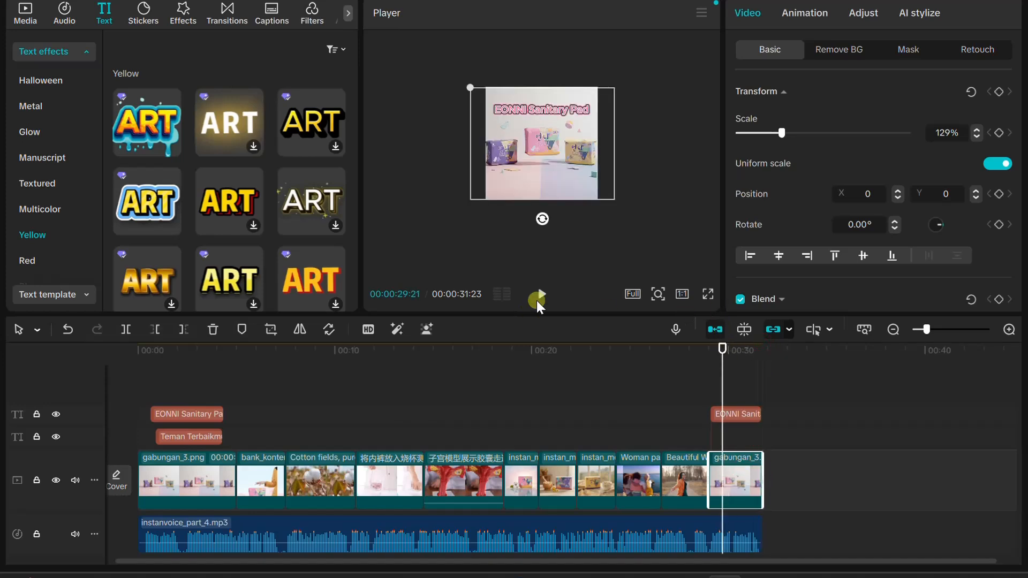
pyautogui.click(542, 294)
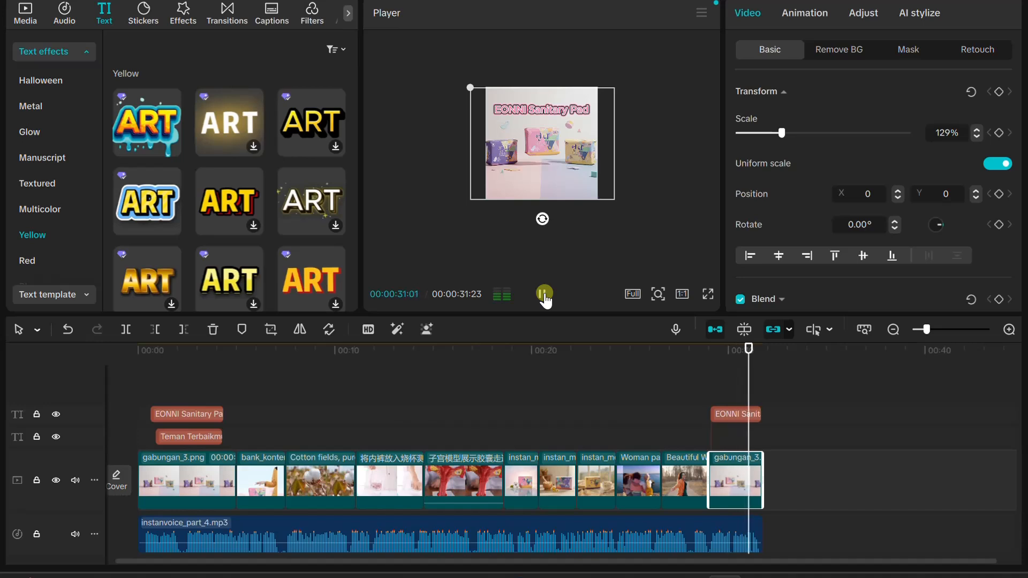
# Play the opening from the start into the second clip, and return the playhead to the beginning
pyautogui.click(544, 295)
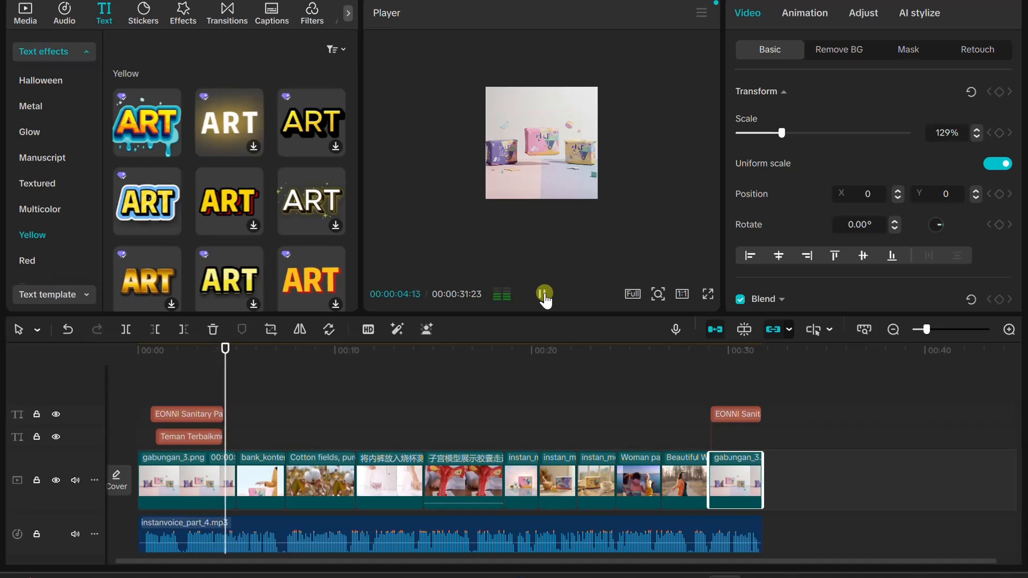
pyautogui.click(544, 295)
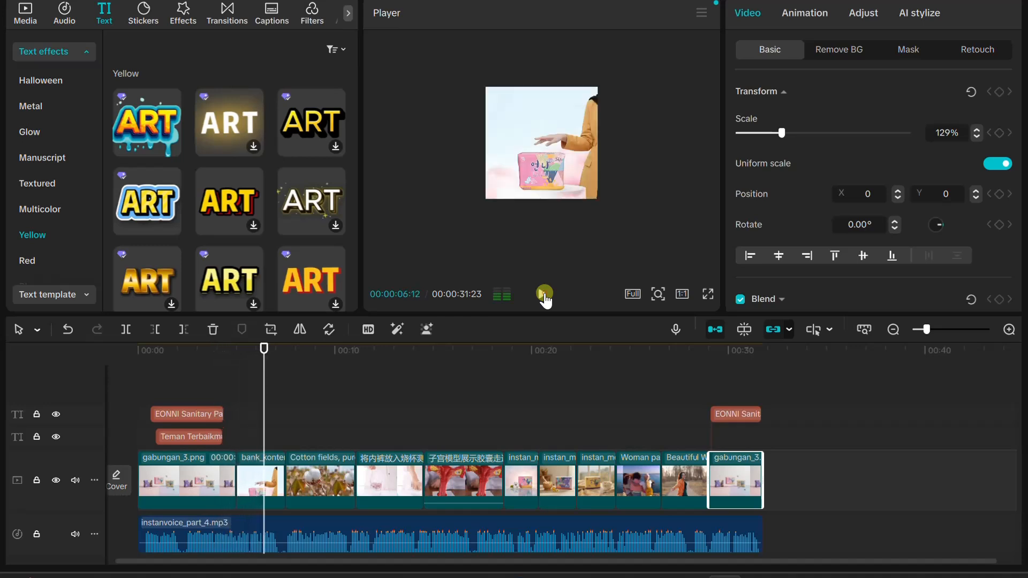
pyautogui.moveTo(266, 358); pyautogui.dragTo(76, 377)
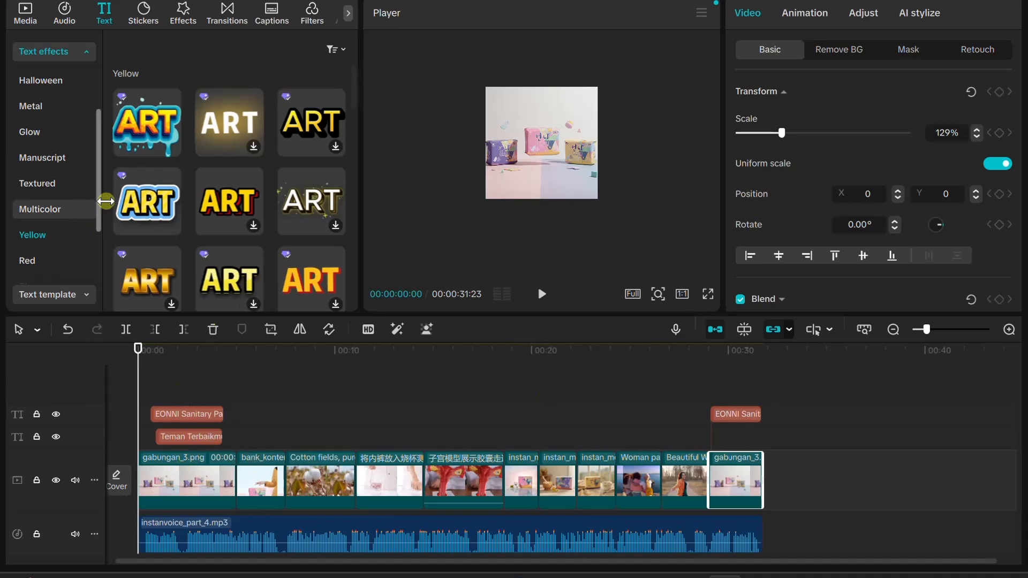
# Add the trending Camera Movement video effect above the titles at the start of the timeline, and play the opening with it
pyautogui.click(188, 16)
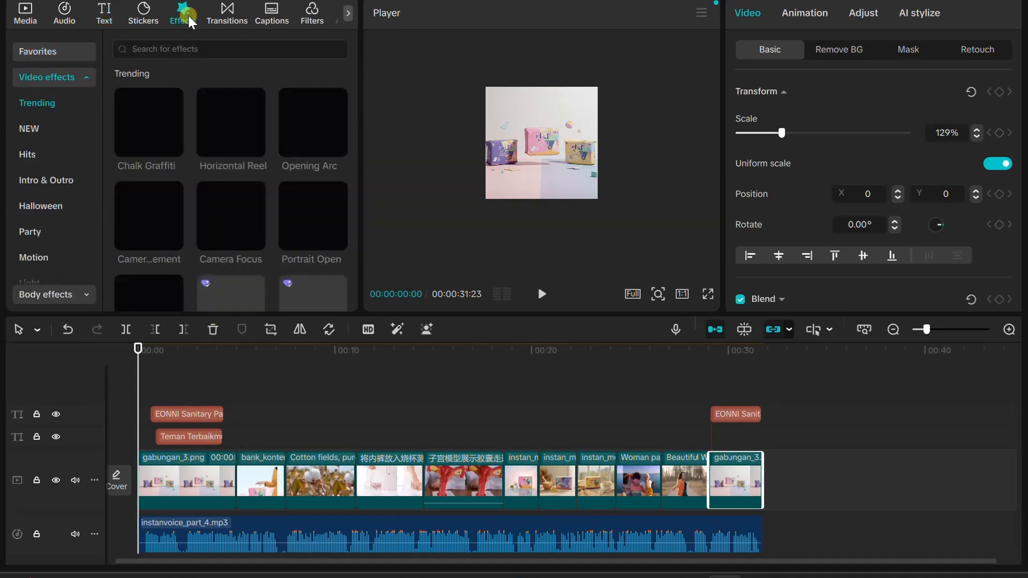
pyautogui.moveTo(159, 222)
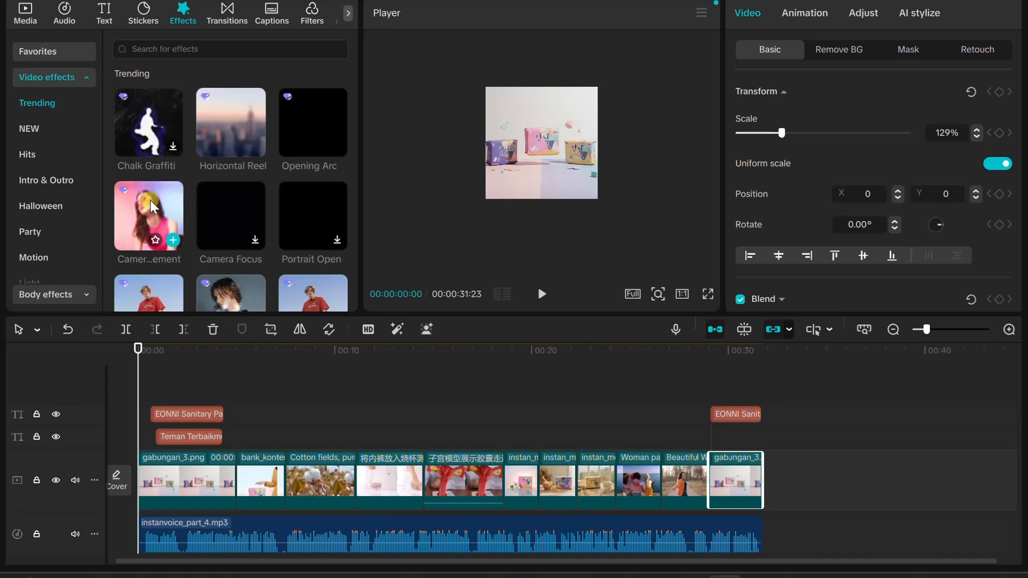
pyautogui.moveTo(152, 203); pyautogui.dragTo(141, 403)
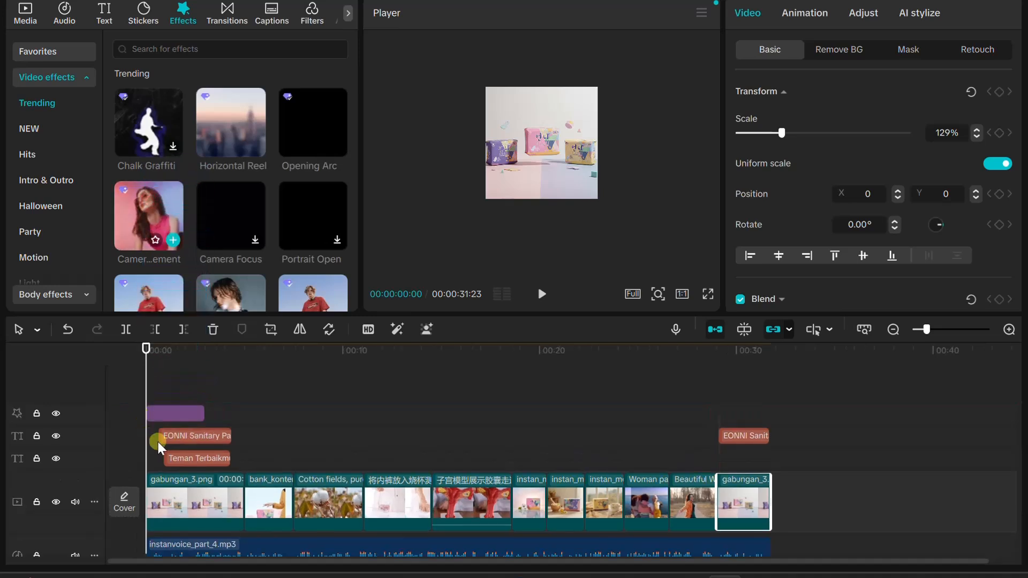
pyautogui.click(539, 294)
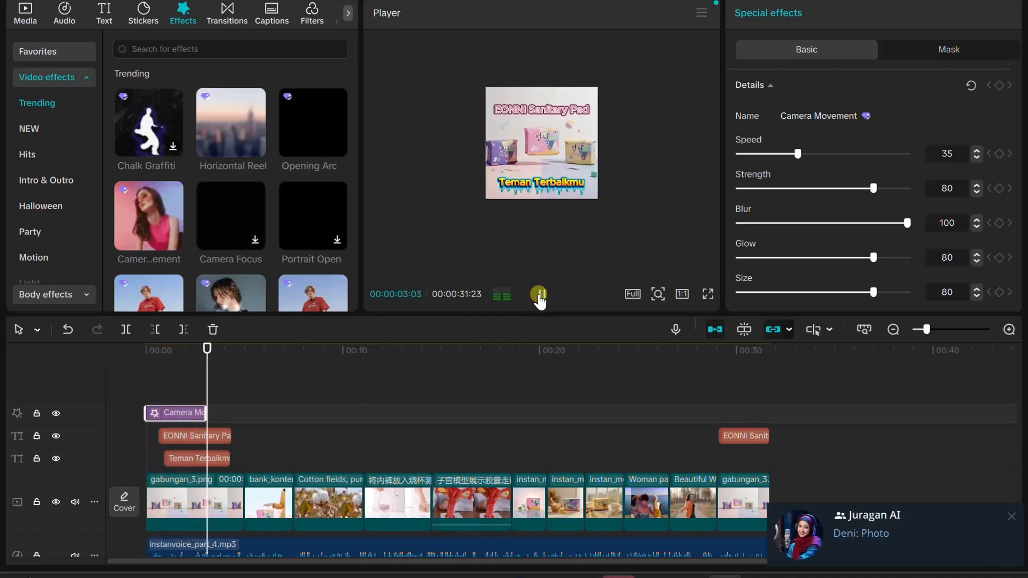
pyautogui.click(539, 294)
pyautogui.click(539, 295)
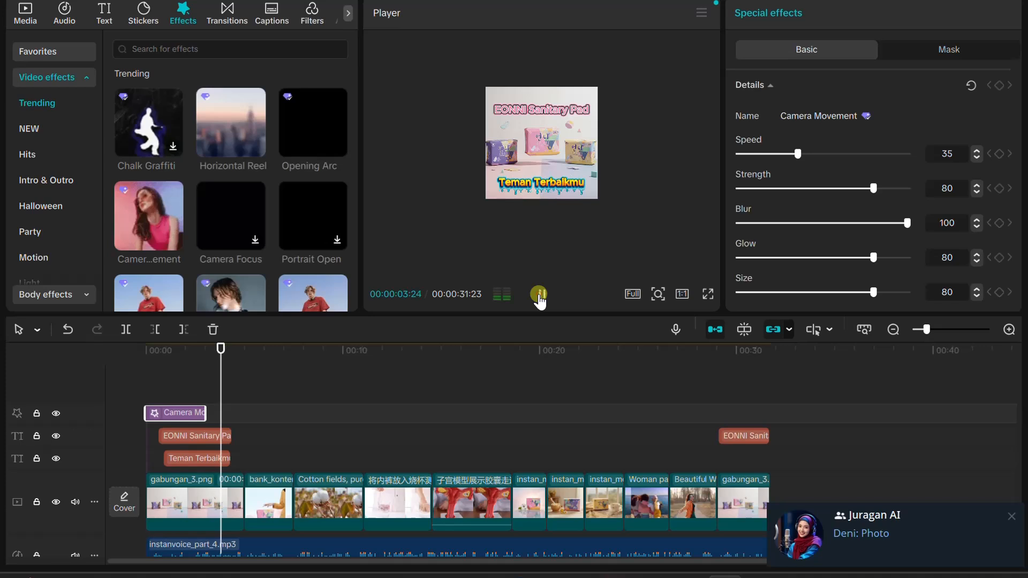
pyautogui.click(539, 295)
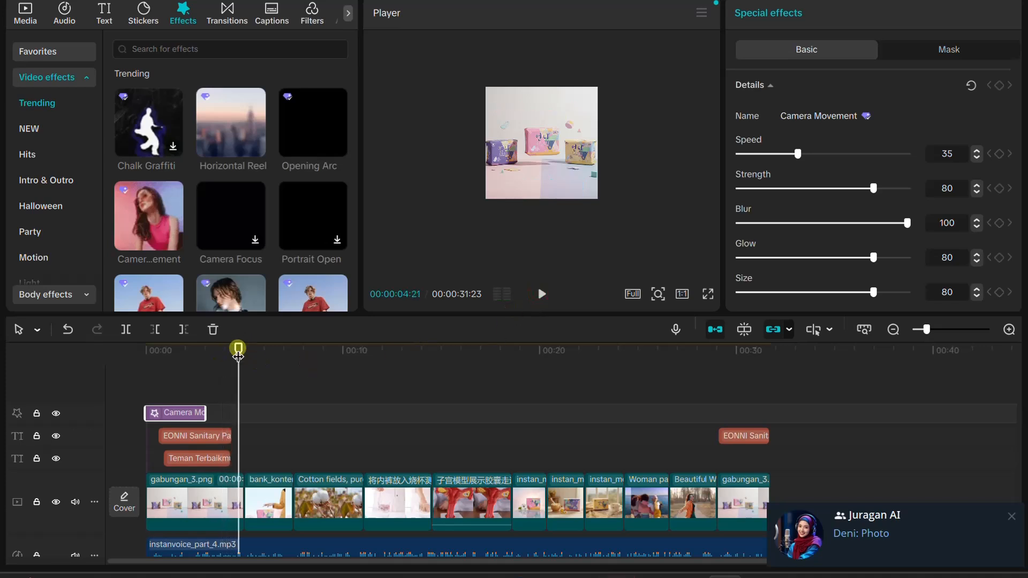
# Add the trending Horizontal Reel effect at about four seconds on the effect track, and play both effects from the start
pyautogui.moveTo(248, 118); pyautogui.dragTo(228, 417)
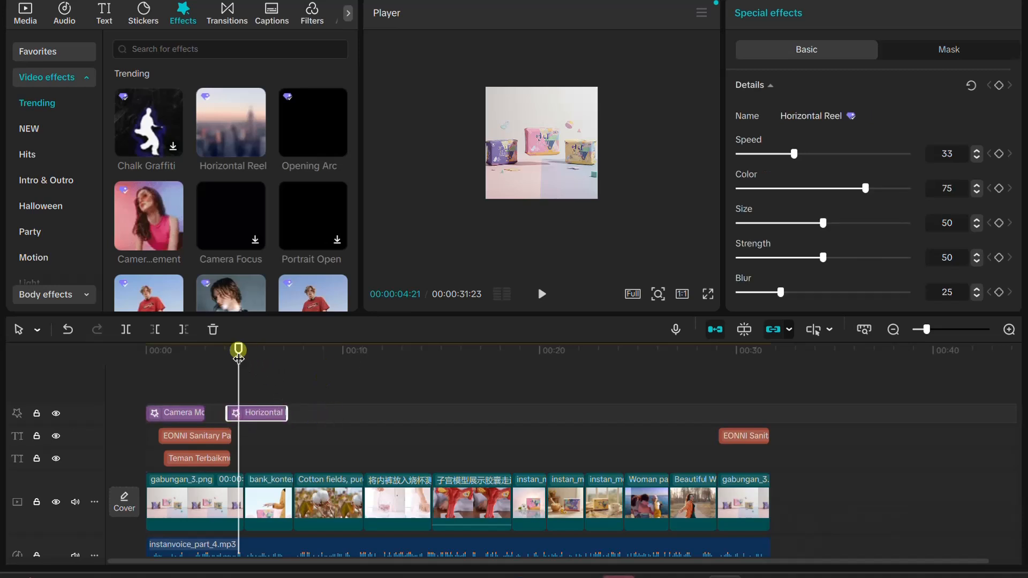
pyautogui.moveTo(239, 355); pyautogui.dragTo(90, 375)
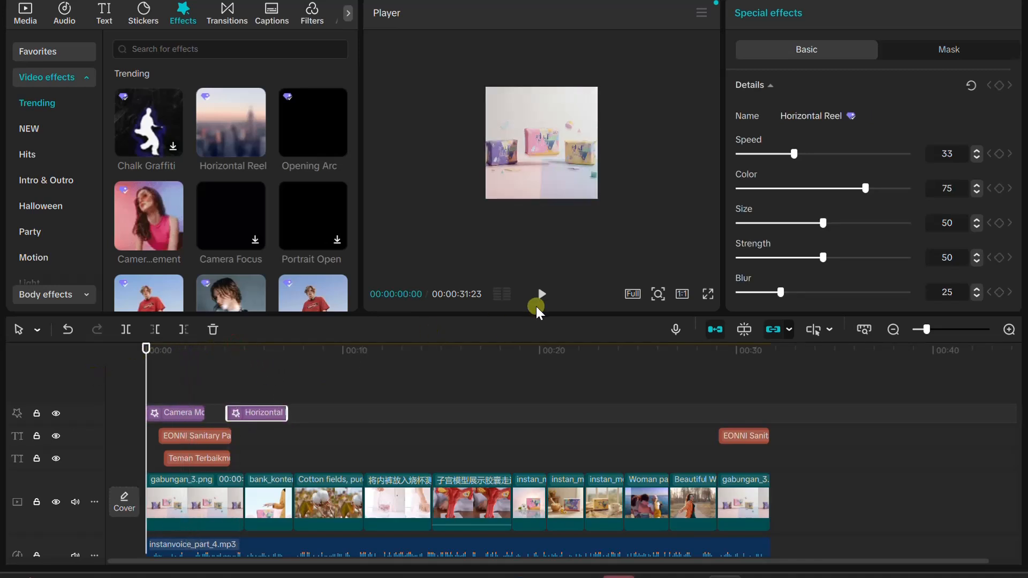
pyautogui.click(543, 297)
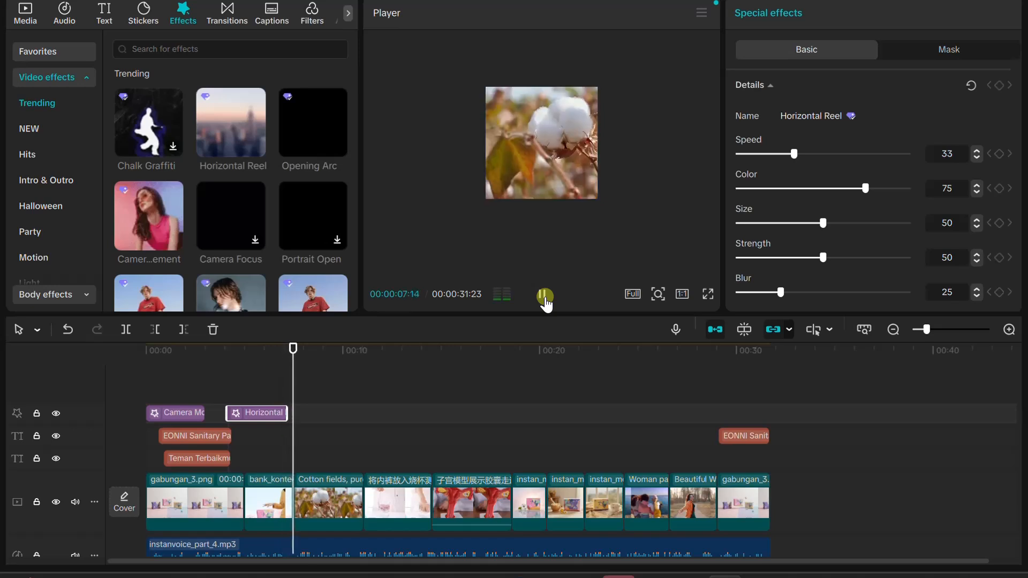
pyautogui.click(545, 300)
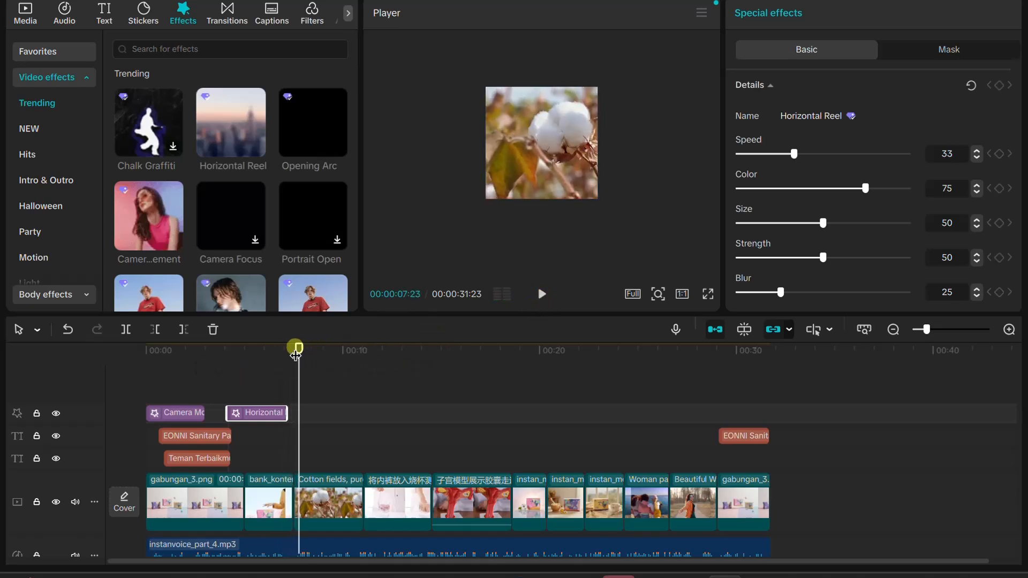
# Replay the end of the Horizontal Reel effect several times, examining the change from the second clip to the cotton field clip
pyautogui.moveTo(298, 351); pyautogui.dragTo(285, 361)
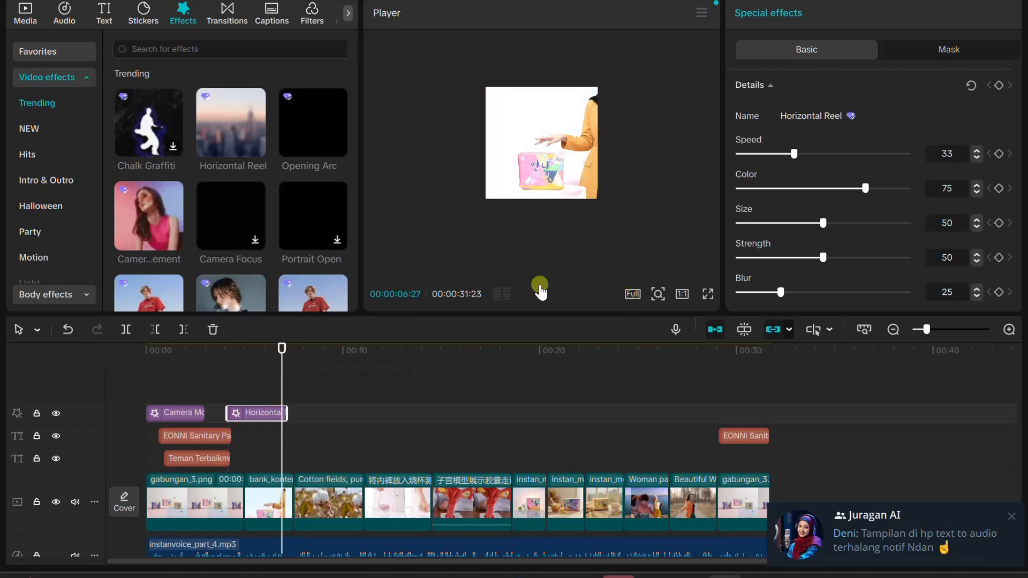
pyautogui.click(541, 293)
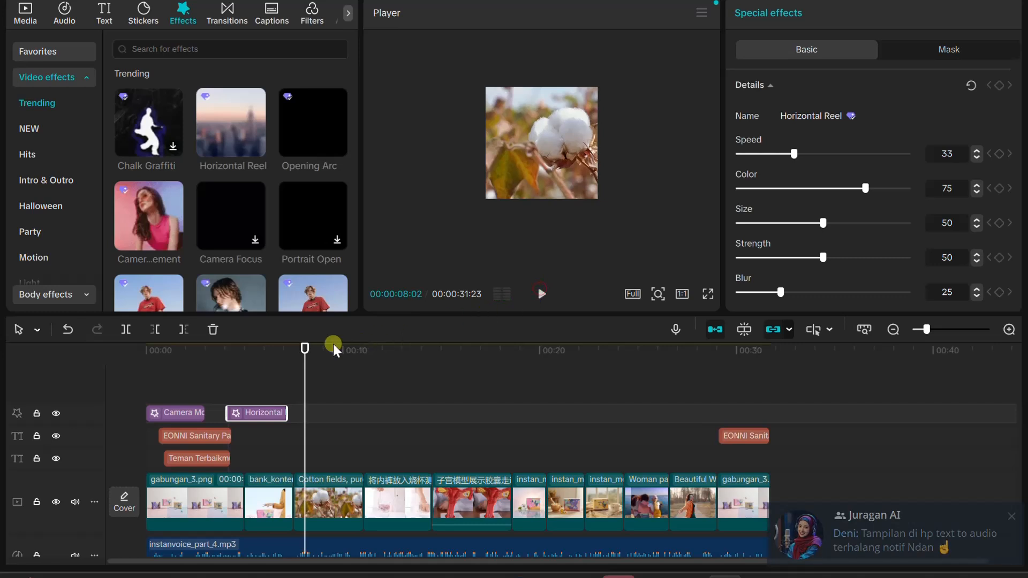
pyautogui.moveTo(303, 353); pyautogui.dragTo(274, 355)
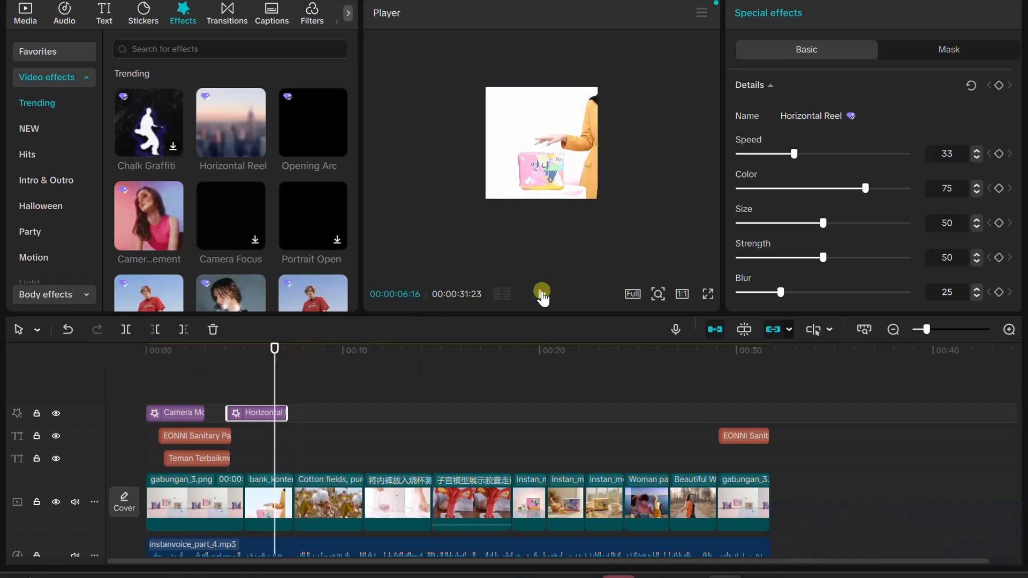
pyautogui.click(541, 293)
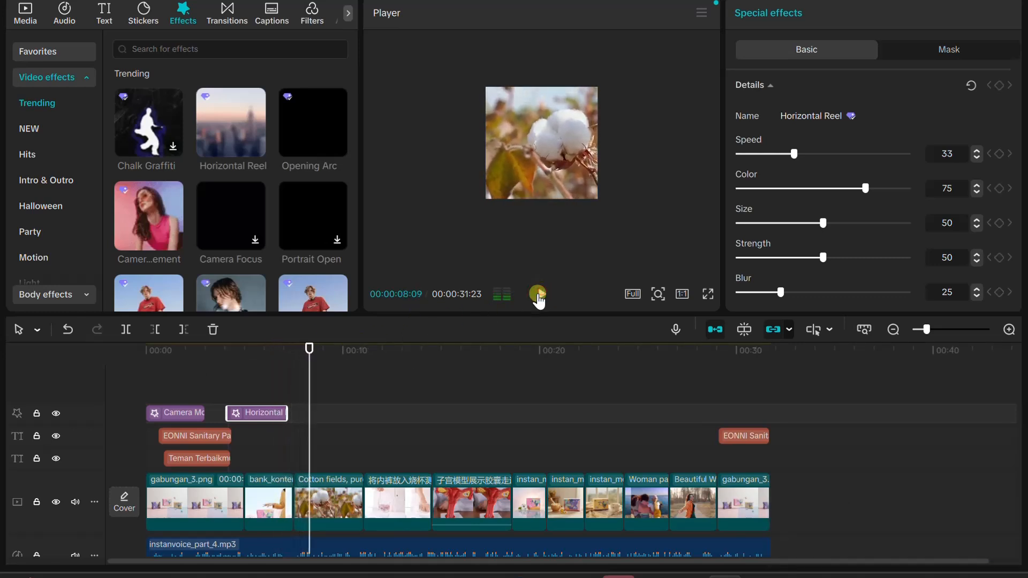
pyautogui.moveTo(307, 357); pyautogui.dragTo(278, 365)
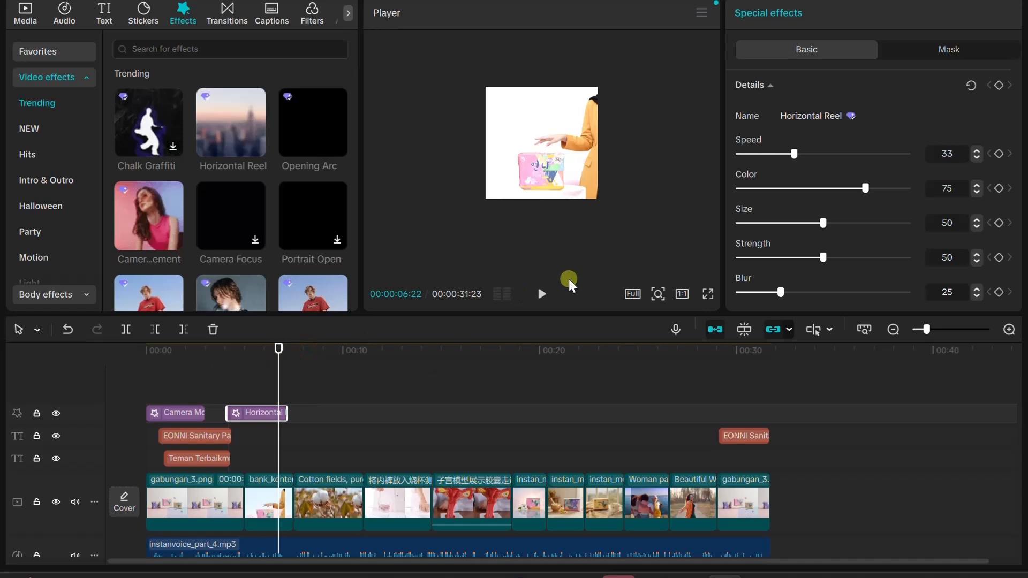
pyautogui.click(546, 294)
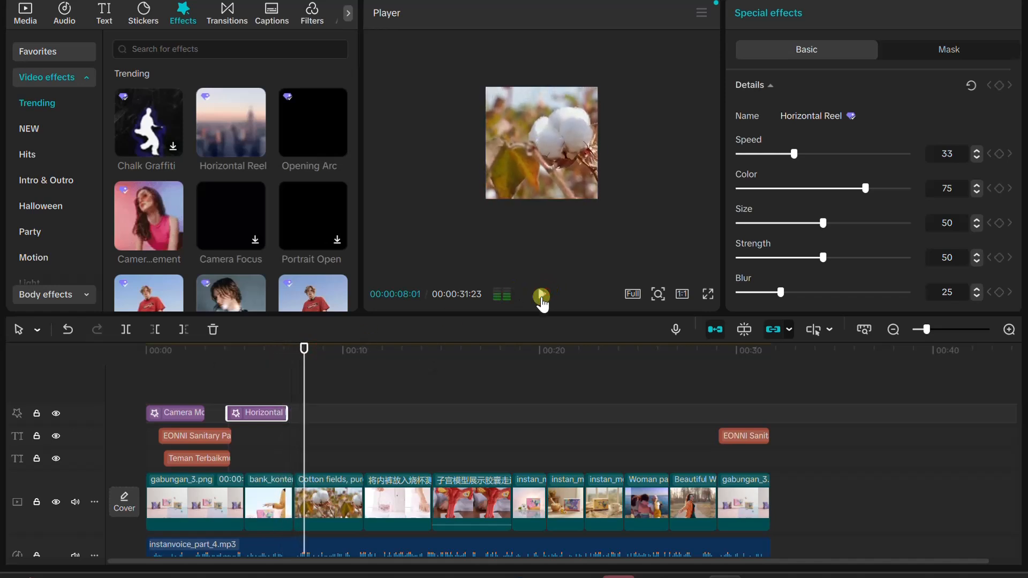
pyautogui.moveTo(306, 351); pyautogui.dragTo(282, 353)
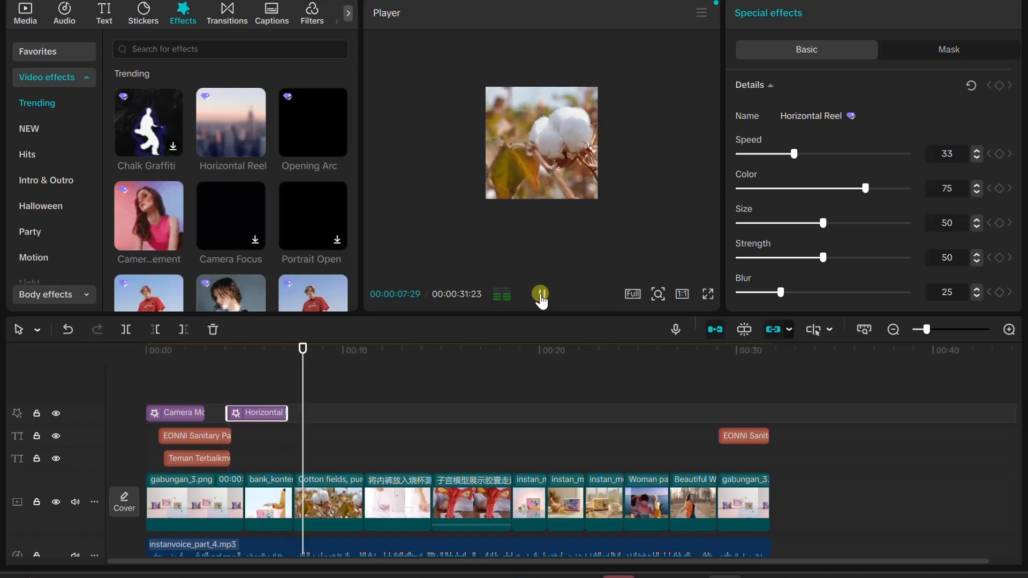
pyautogui.click(541, 297)
pyautogui.moveTo(308, 353)
pyautogui.mouseDown()
pyautogui.moveTo(282, 355)
pyautogui.moveTo(292, 359)
pyautogui.mouseUp()
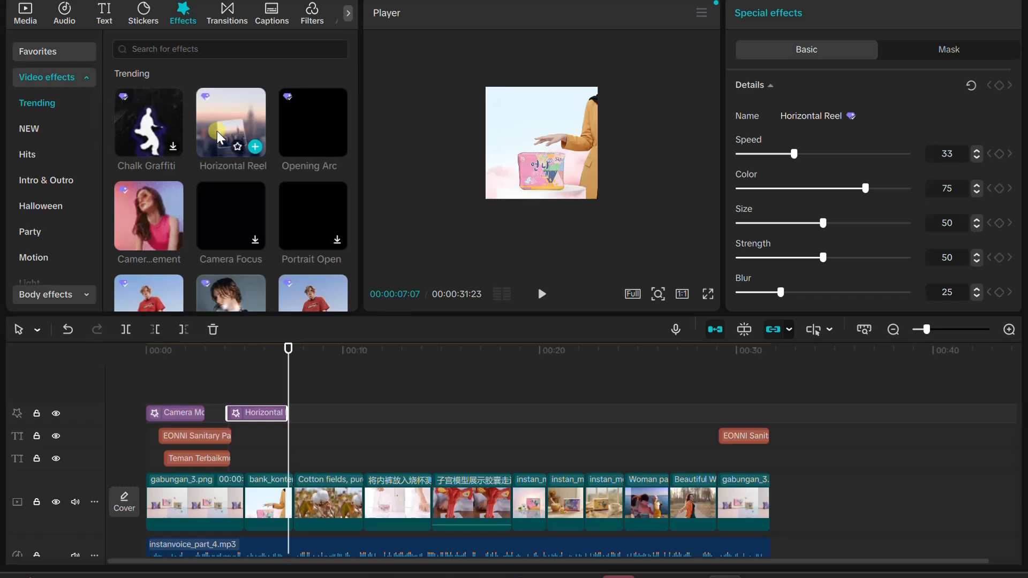
# Add the Opening Arc effect from Intro & Outro directly after the Horizontal Reel effect, and play that section
pyautogui.click(48, 177)
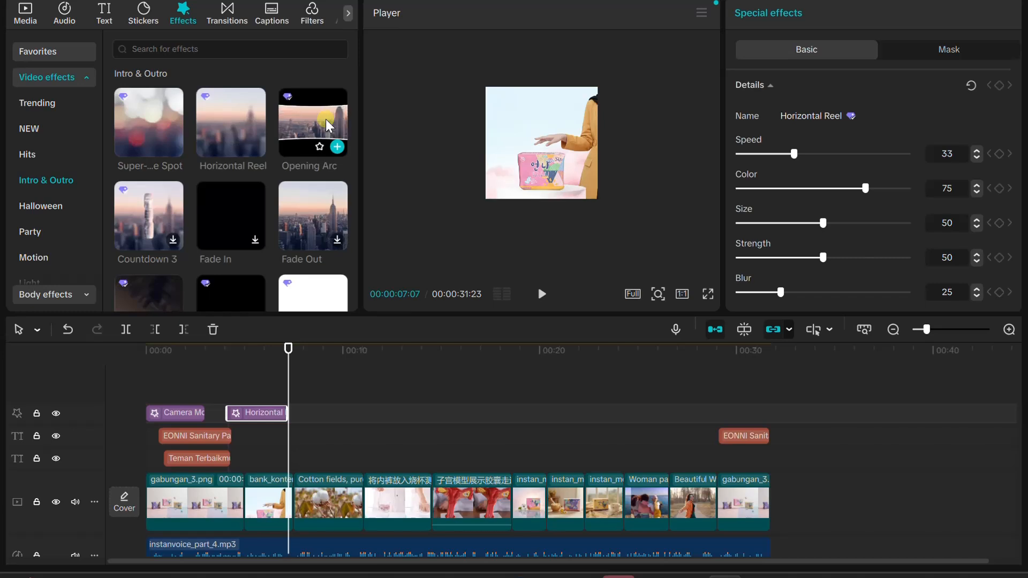
pyautogui.moveTo(313, 115); pyautogui.dragTo(303, 431)
pyautogui.moveTo(286, 357); pyautogui.dragTo(268, 353)
pyautogui.click(542, 294)
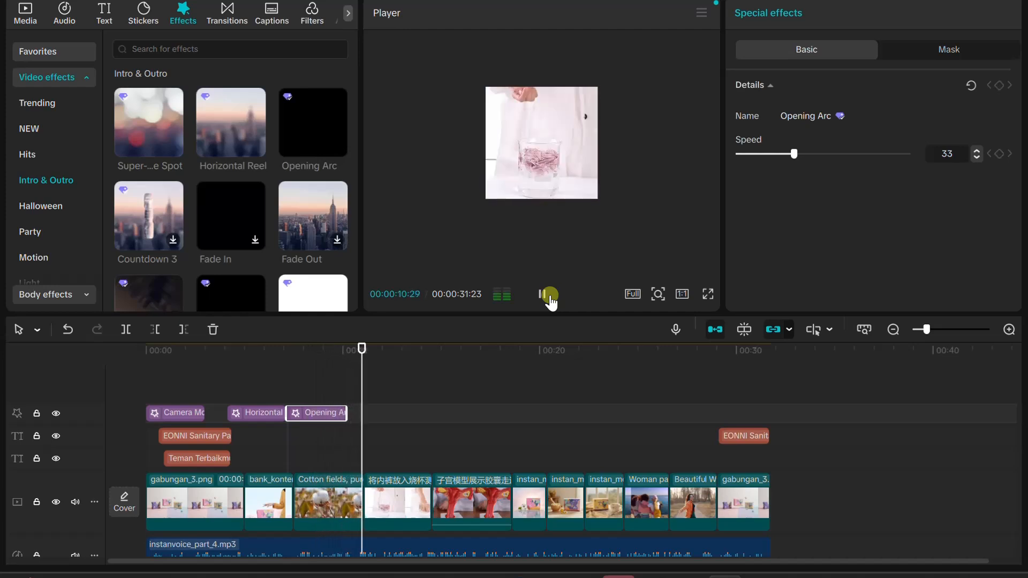
pyautogui.click(542, 294)
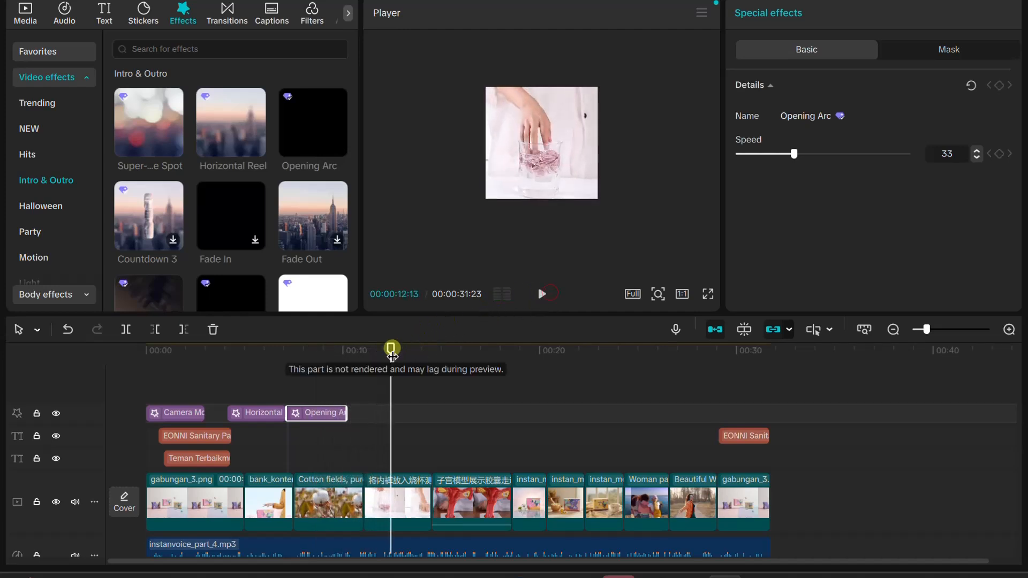
# Add the Spin & Shake effect from Intro & Outro directly after the Opening Arc effect, and play that section
pyautogui.moveTo(390, 349); pyautogui.dragTo(347, 362)
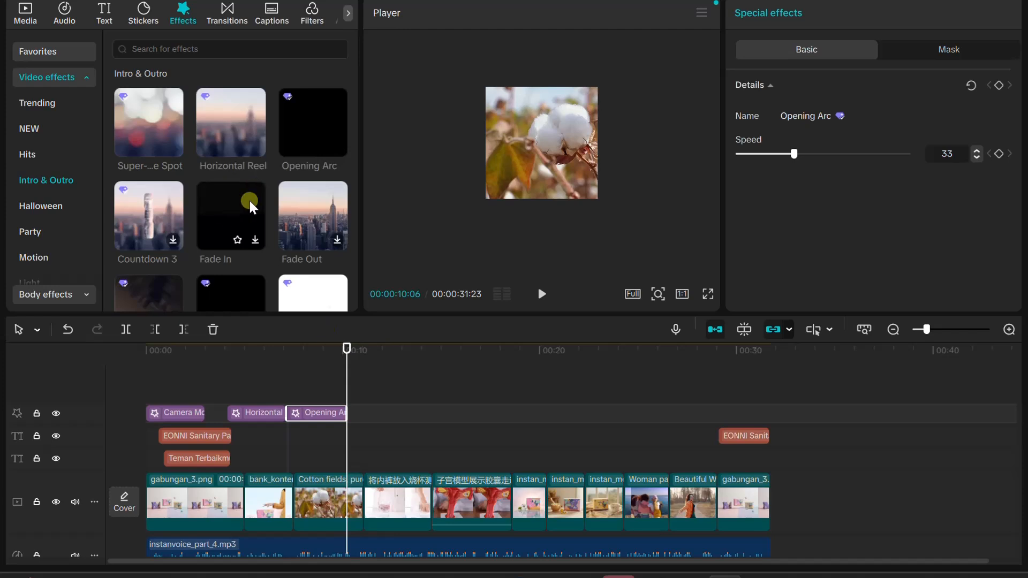
pyautogui.scroll(-3, 184, 210)
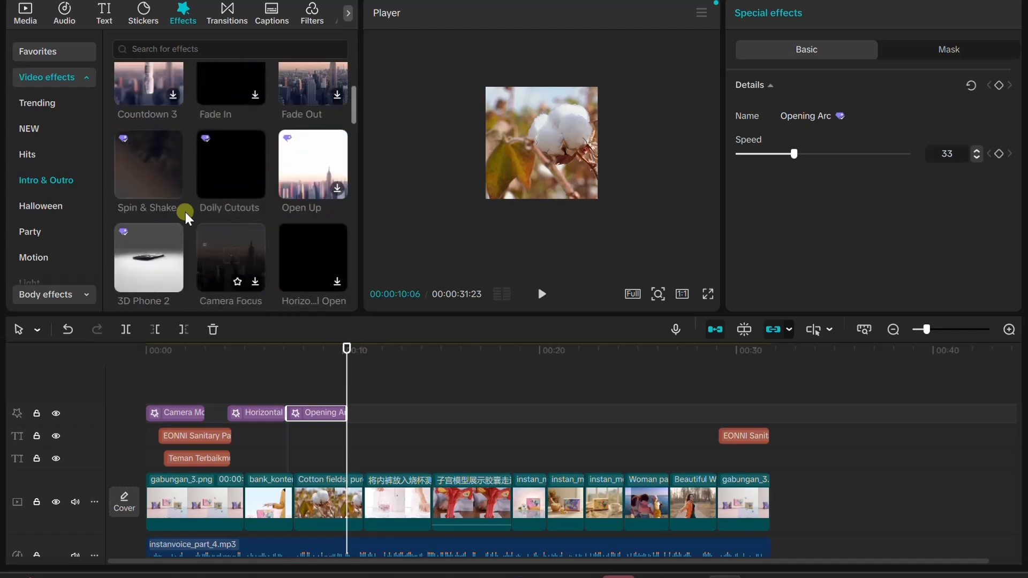
pyautogui.moveTo(152, 159); pyautogui.dragTo(377, 426)
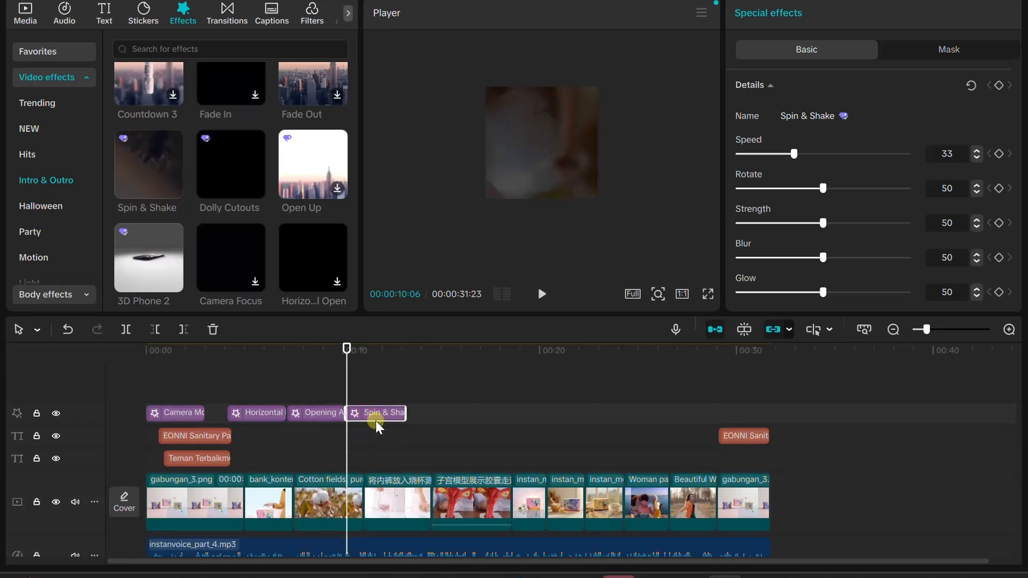
pyautogui.click(544, 296)
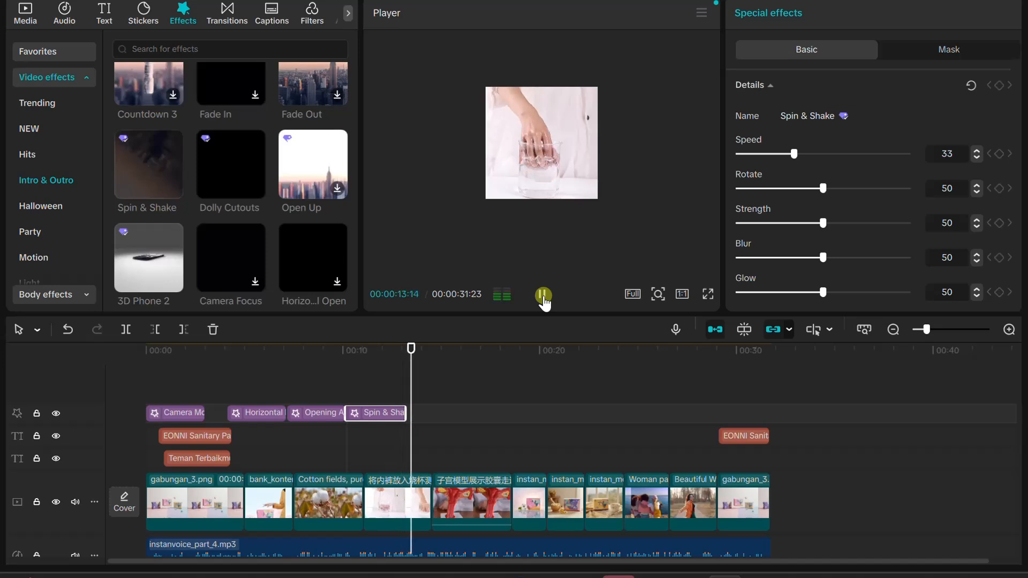
pyautogui.click(543, 298)
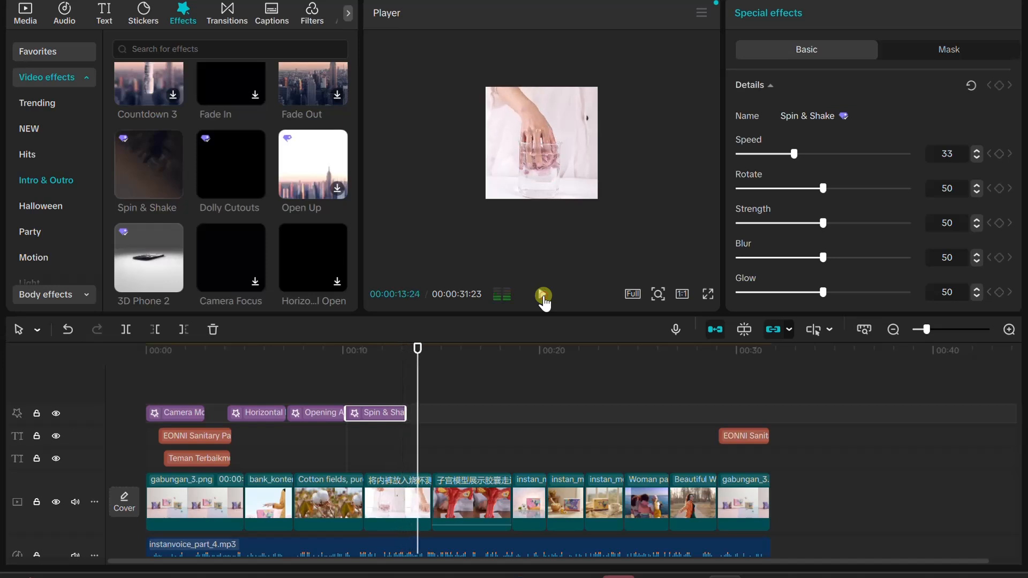
# Add the trending Portrait Open effect directly after the Spin & Shake effect, and play from about twelve seconds through it
pyautogui.click(22, 102)
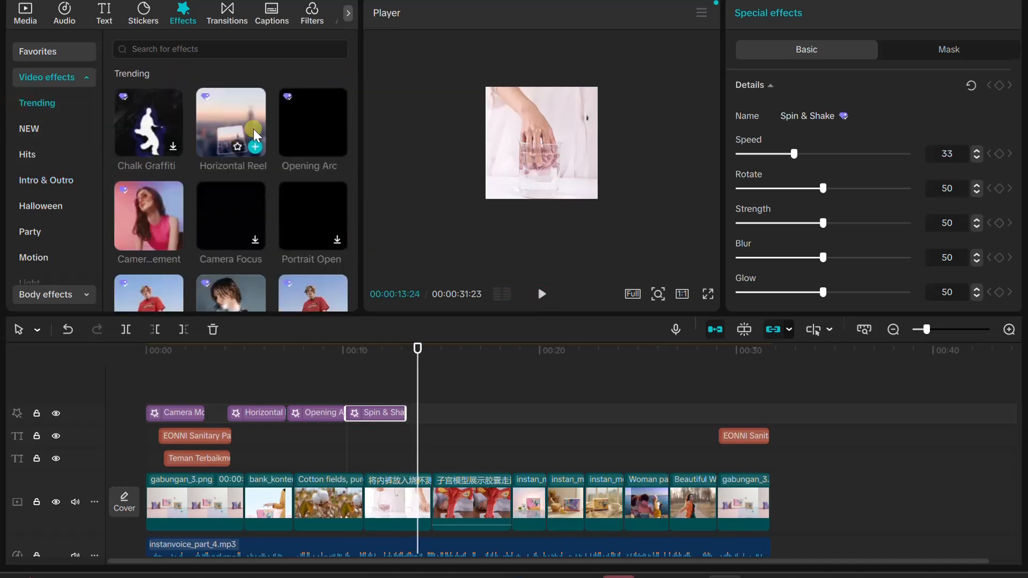
pyautogui.moveTo(327, 116)
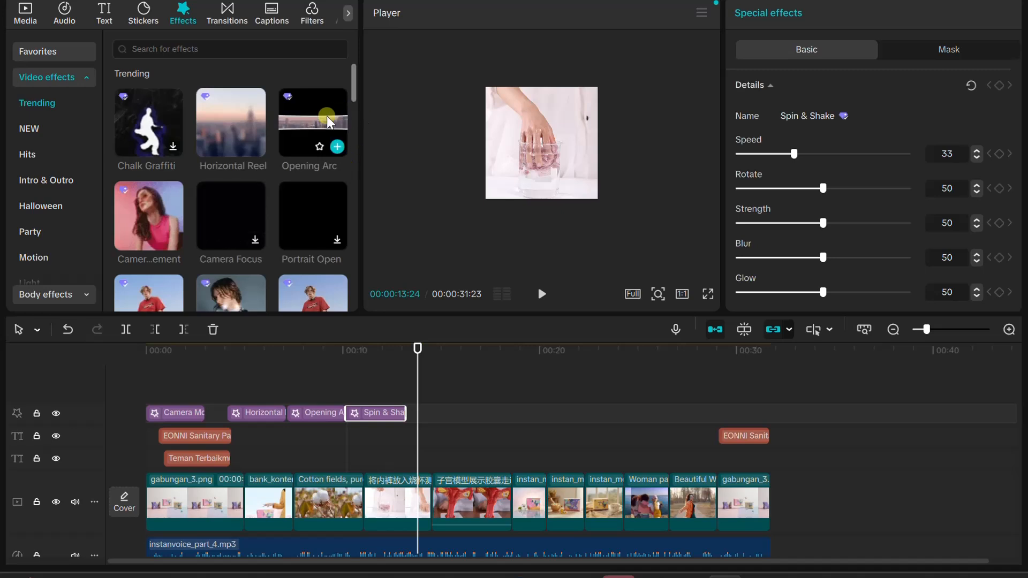
pyautogui.moveTo(298, 223); pyautogui.dragTo(409, 412)
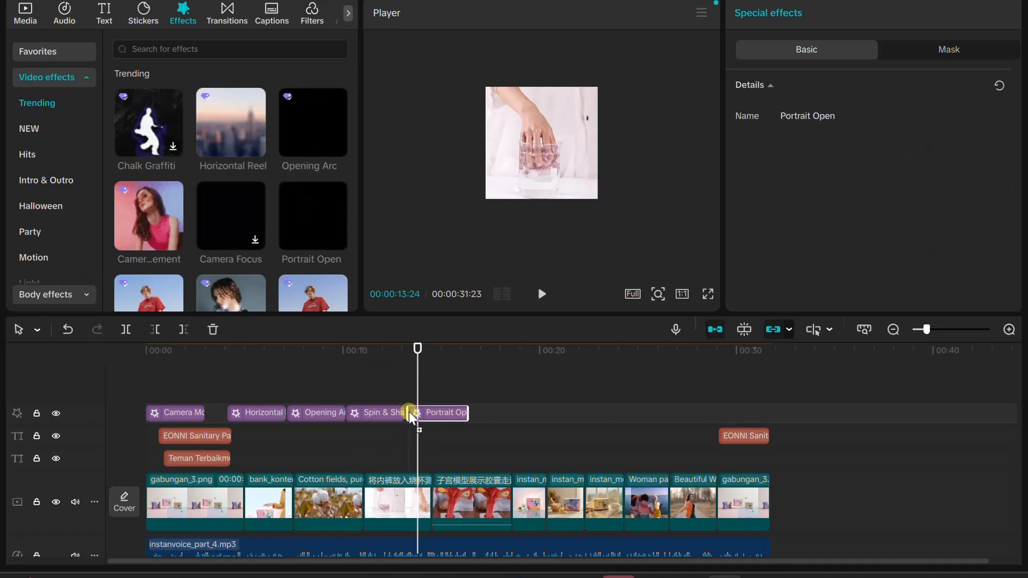
pyautogui.moveTo(417, 348); pyautogui.dragTo(379, 349)
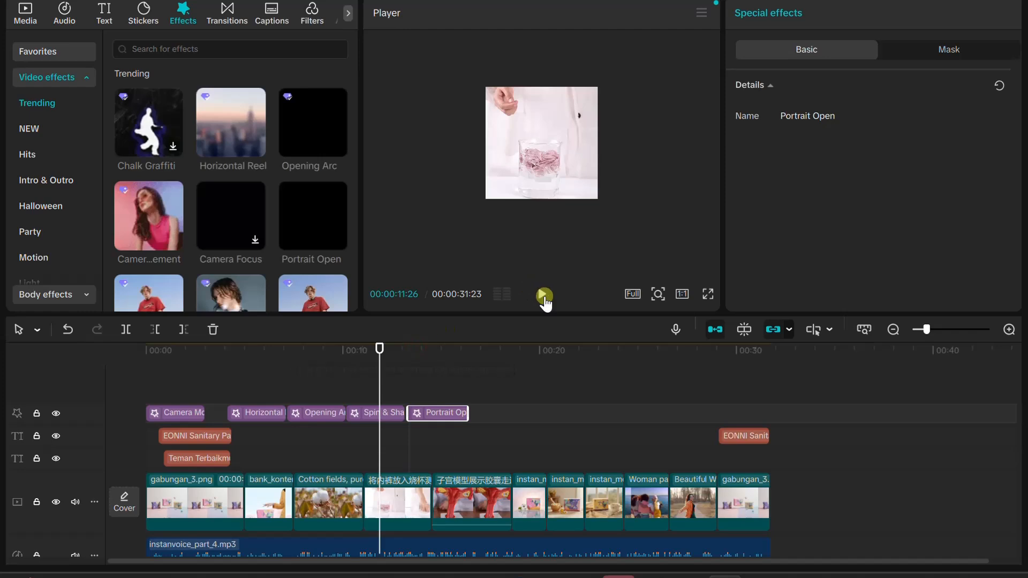
pyautogui.click(544, 297)
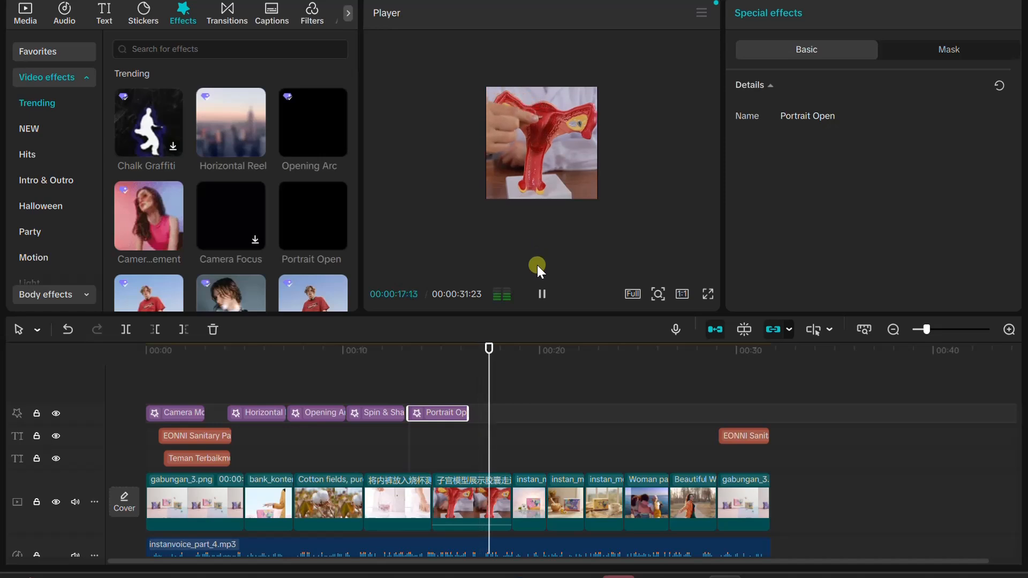
pyautogui.click(542, 294)
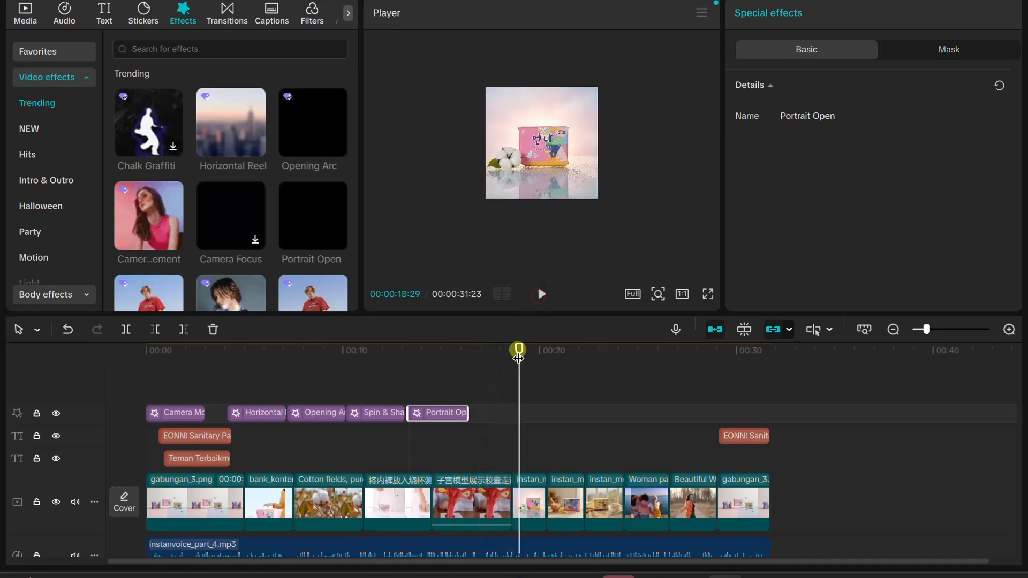
# Add a short Camera Movement effect of about 1.5 seconds near 18 seconds, followed by a similarly short Portrait Open effect
pyautogui.moveTo(519, 354); pyautogui.dragTo(504, 354)
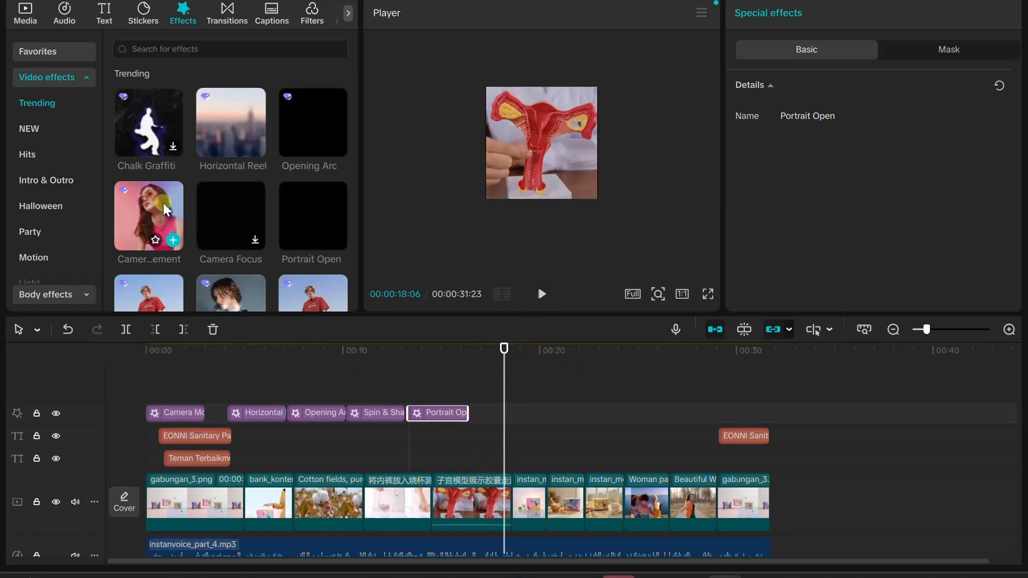
pyautogui.moveTo(156, 205); pyautogui.dragTo(523, 416)
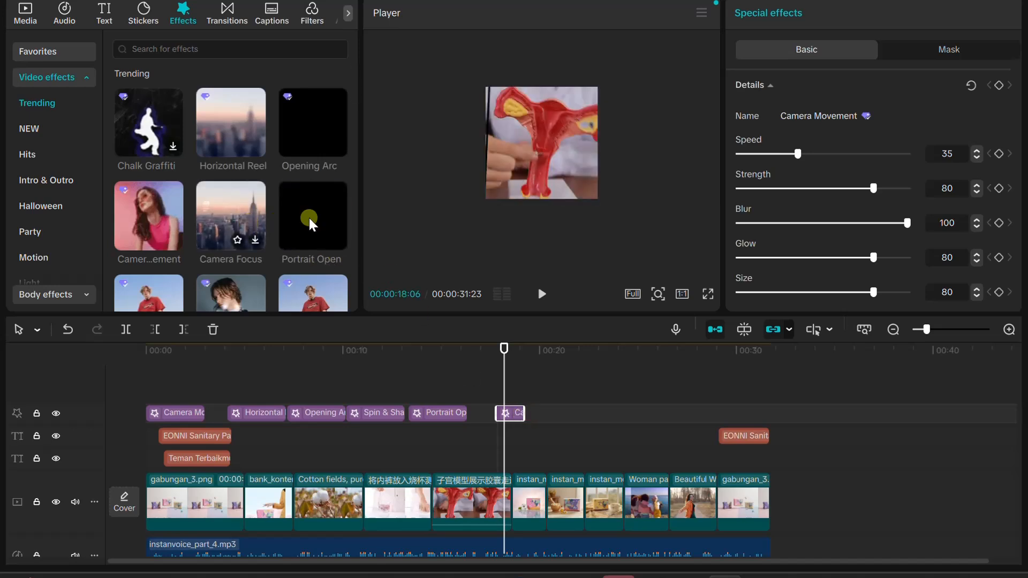
pyautogui.moveTo(300, 213); pyautogui.dragTo(554, 422)
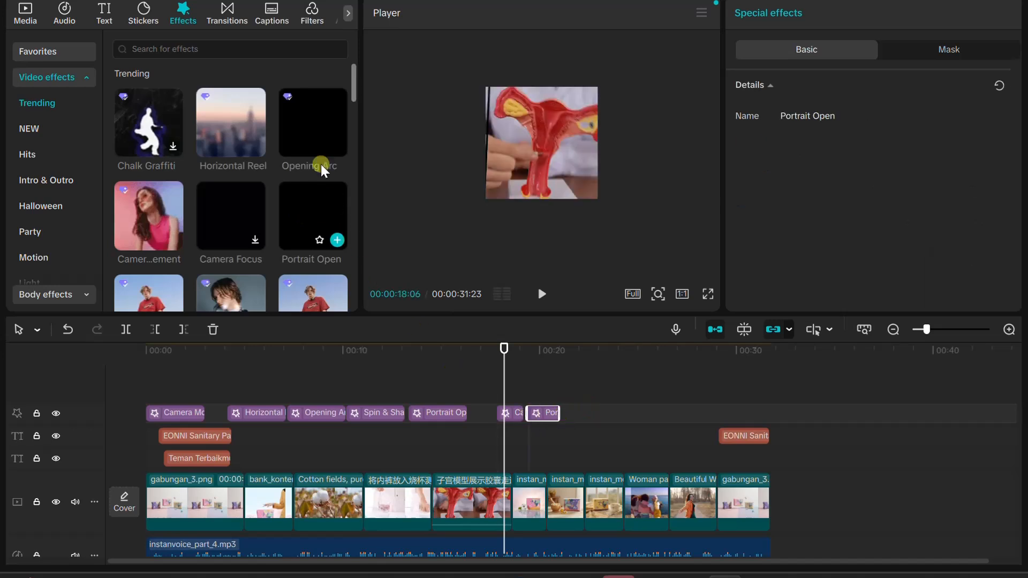
# Add the trending Collision Sparks effect, about two seconds long, after the second Portrait Open effect, and play the video from the start
pyautogui.scroll(-3, 241, 279)
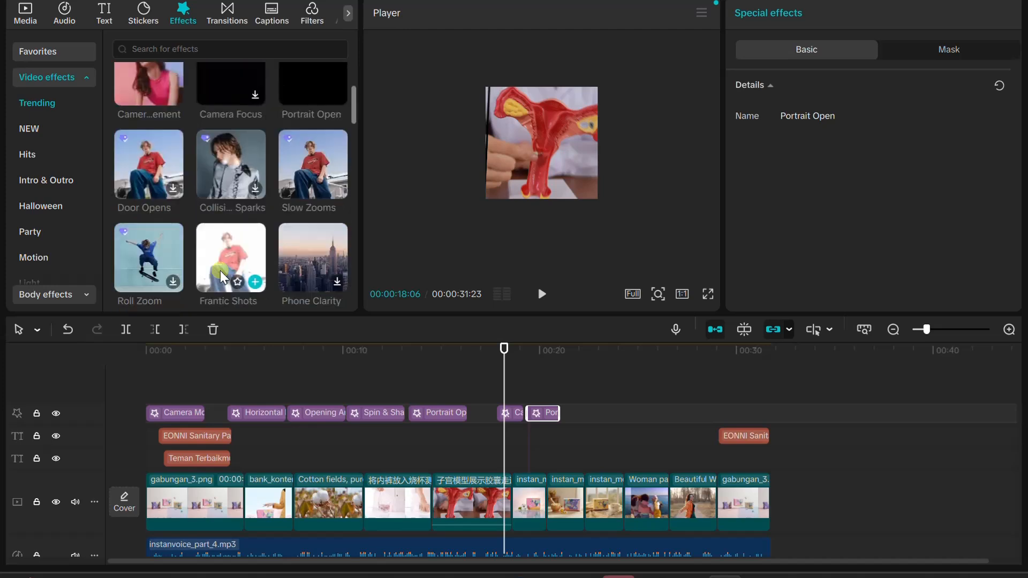
pyautogui.moveTo(229, 176); pyautogui.dragTo(608, 413)
pyautogui.press('Home')
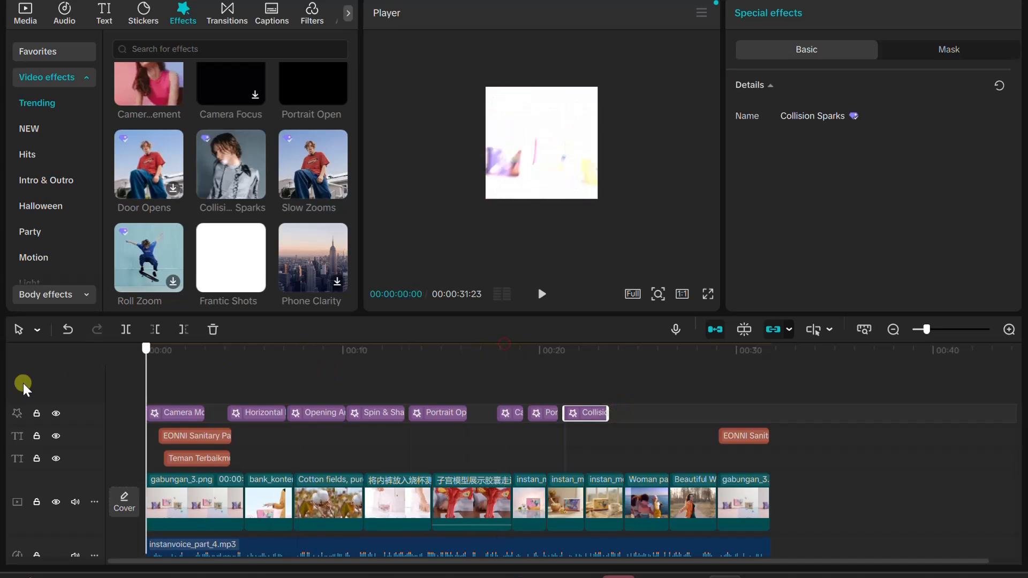
pyautogui.click(549, 292)
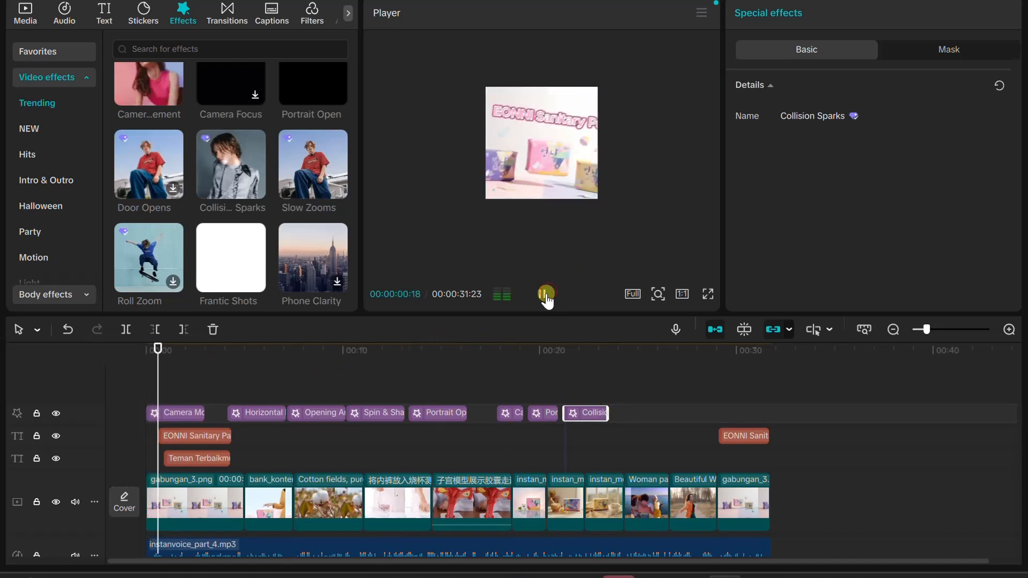
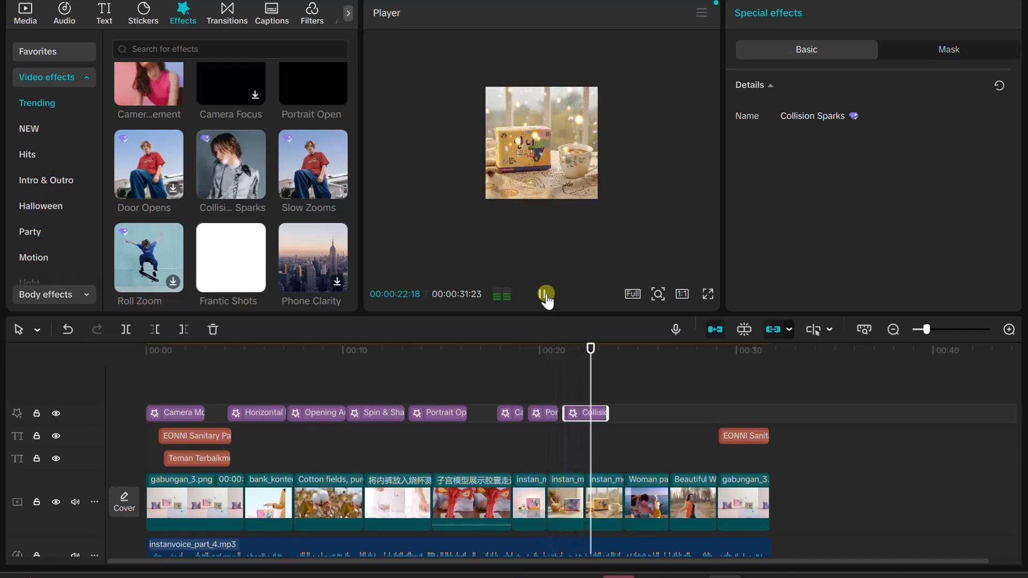
# Add the trending Door Opens effect directly after the Collision Sparks effect, and play that section
pyautogui.click(545, 299)
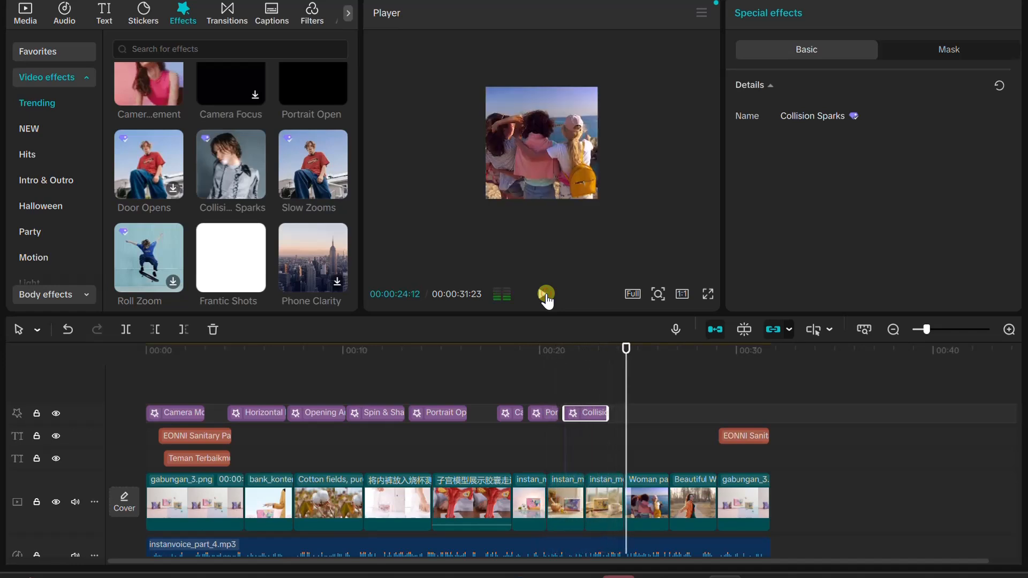
pyautogui.moveTo(627, 354); pyautogui.dragTo(612, 354)
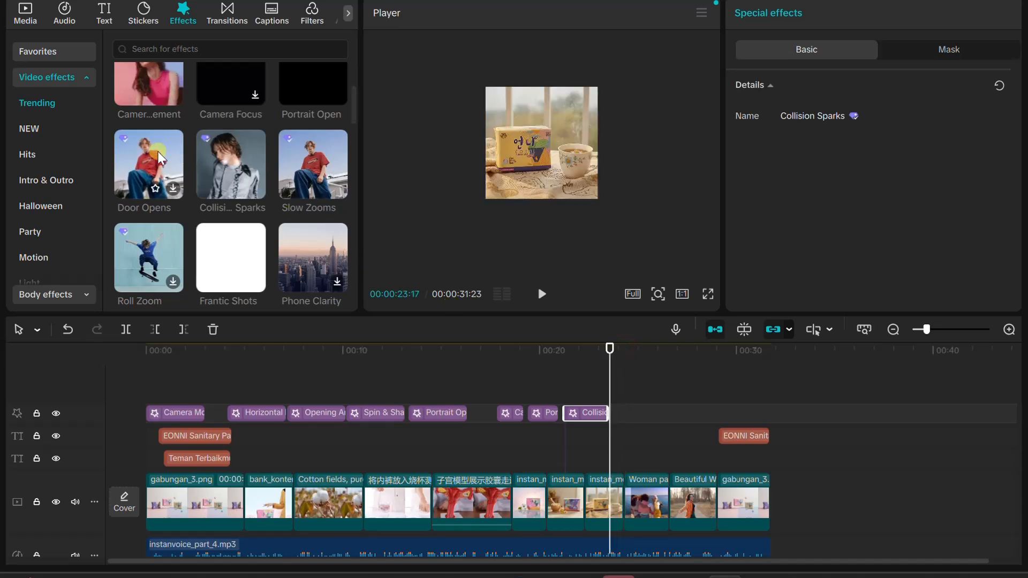
pyautogui.moveTo(150, 154); pyautogui.dragTo(555, 369)
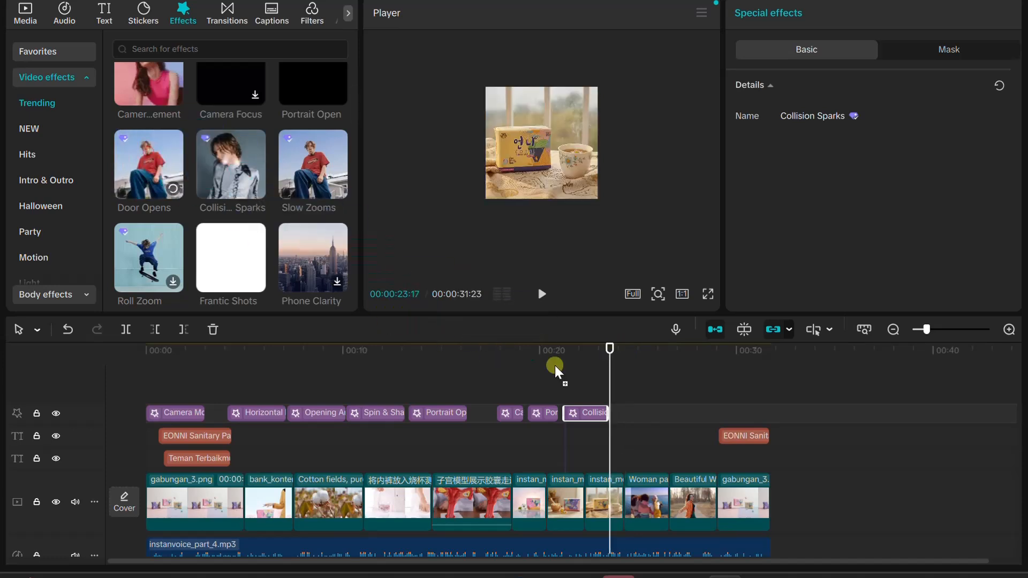
pyautogui.moveTo(615, 424); pyautogui.dragTo(611, 419)
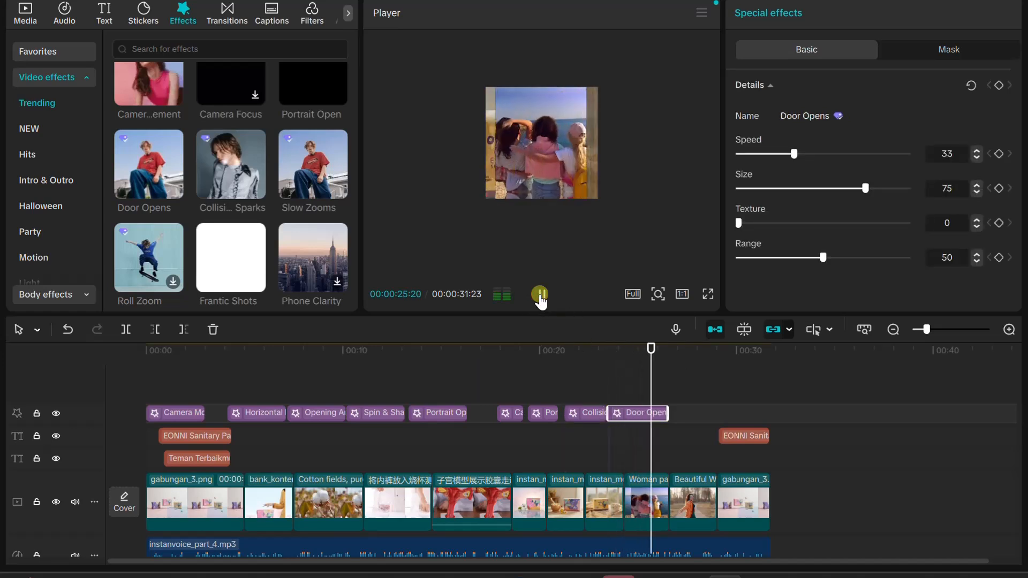
pyautogui.click(541, 298)
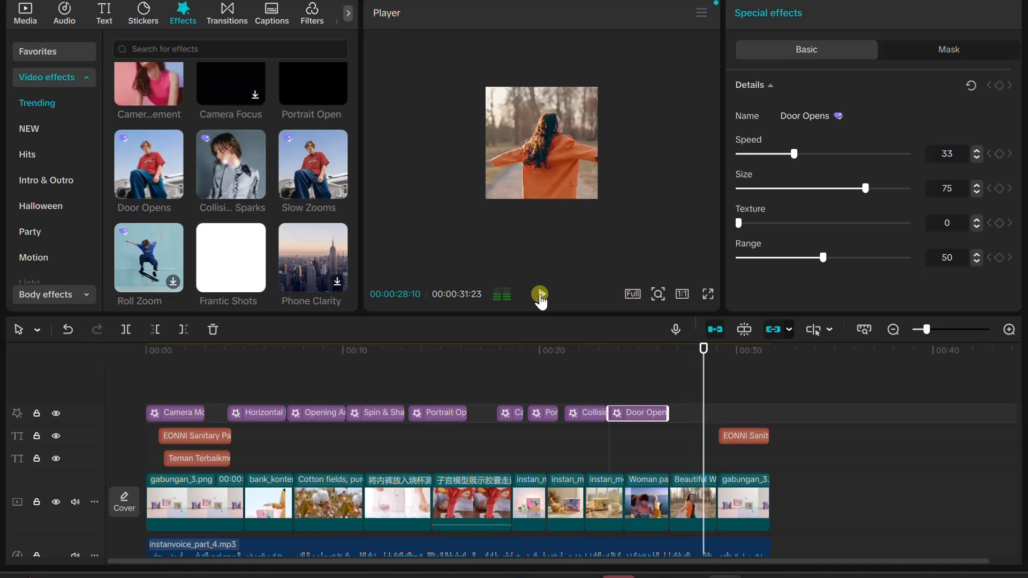
# Add the trending Frantic Shots effect at about 27 seconds, shortly after Door Opens, and play to the end of the video
pyautogui.moveTo(704, 348); pyautogui.dragTo(680, 348)
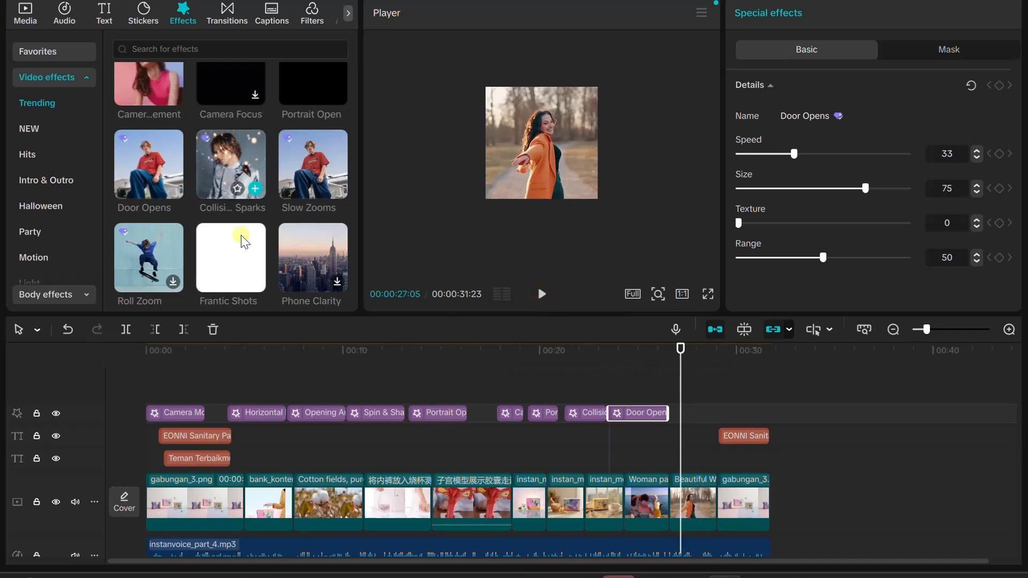
pyautogui.moveTo(242, 246); pyautogui.dragTo(679, 415)
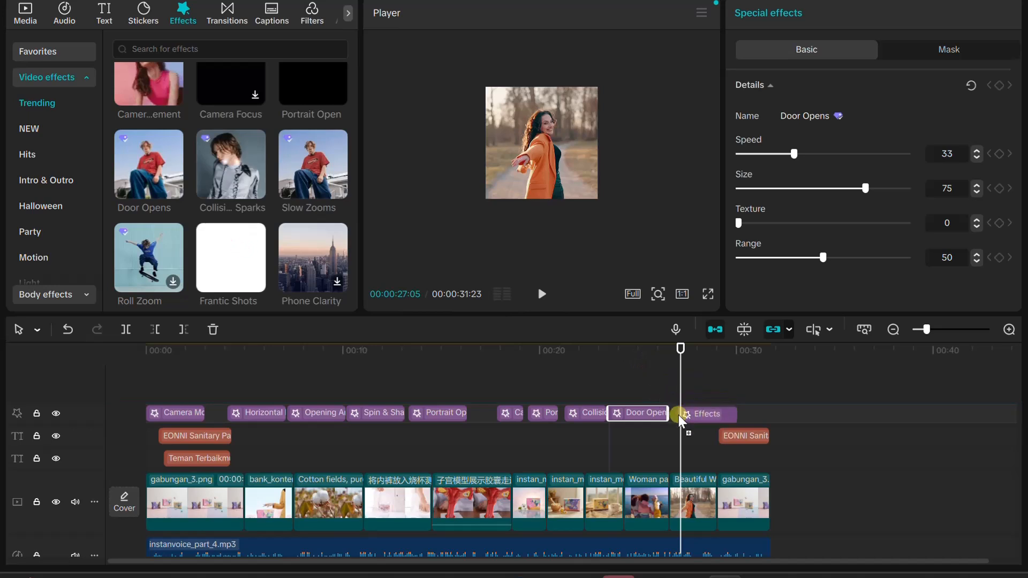
pyautogui.click(547, 295)
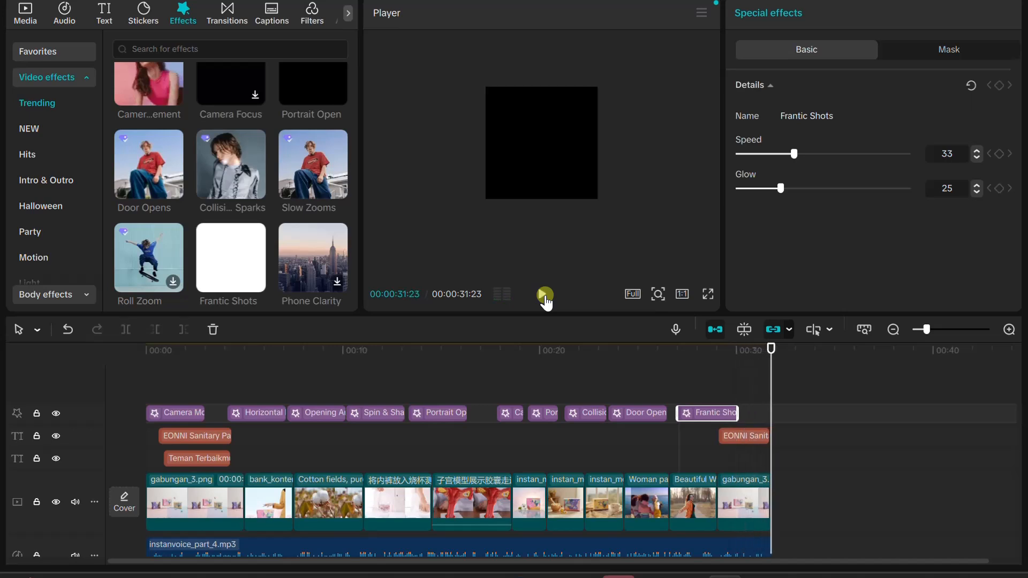
# Browse the trending sound effects and preview Paper ball 2
pyautogui.scroll(-2, 494, 397)
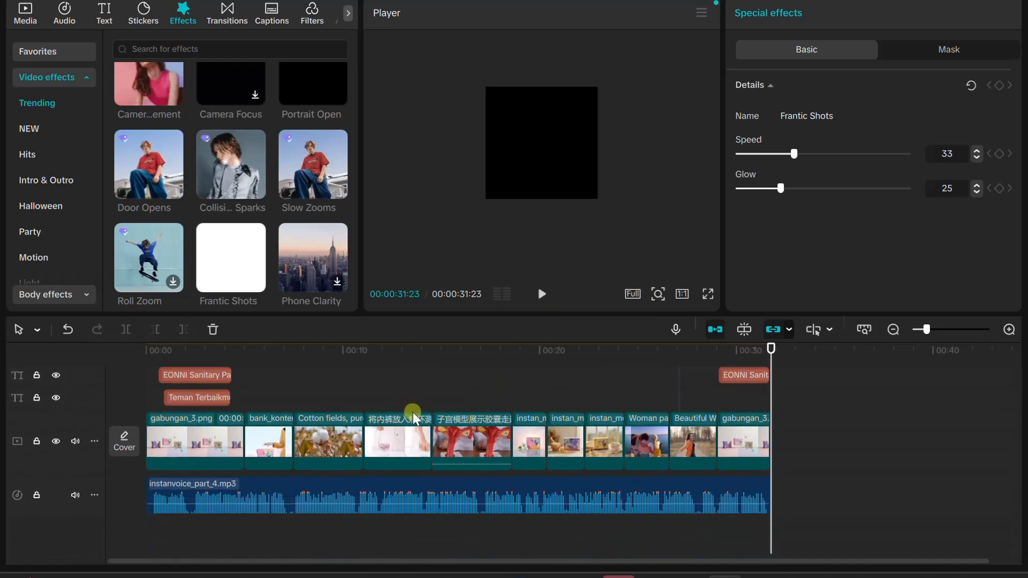
pyautogui.click(64, 9)
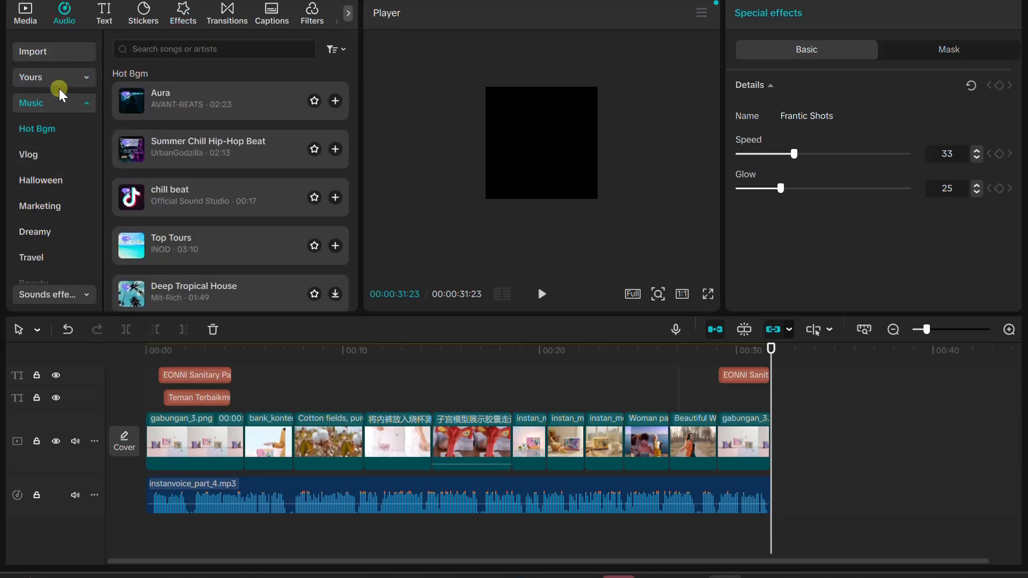
pyautogui.click(54, 109)
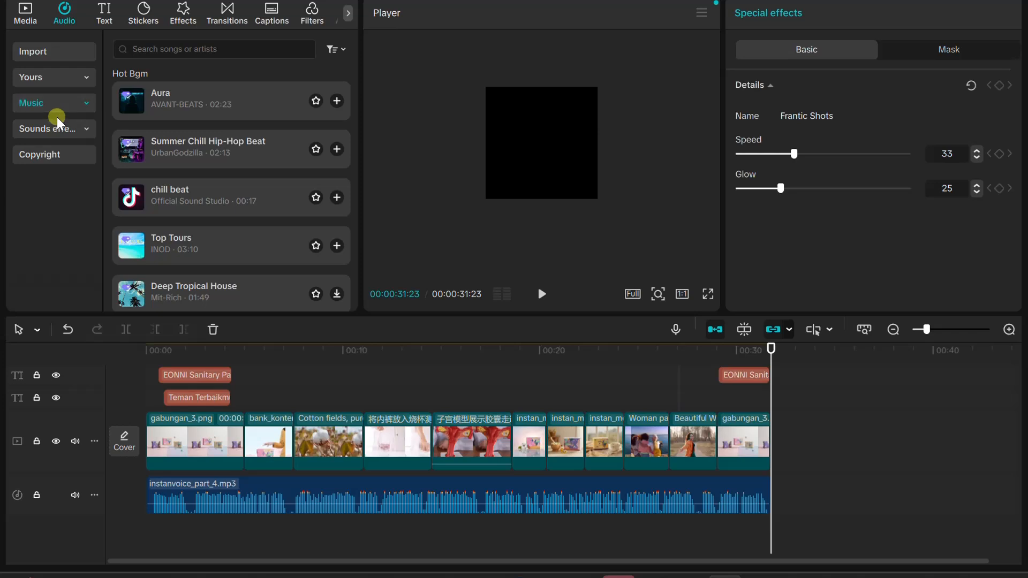
pyautogui.click(59, 128)
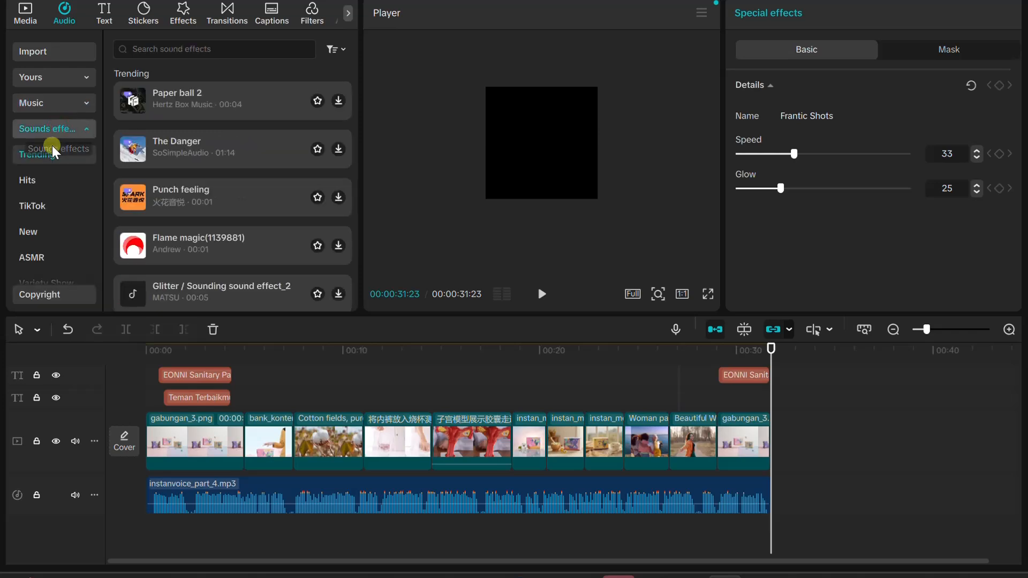
pyautogui.click(161, 102)
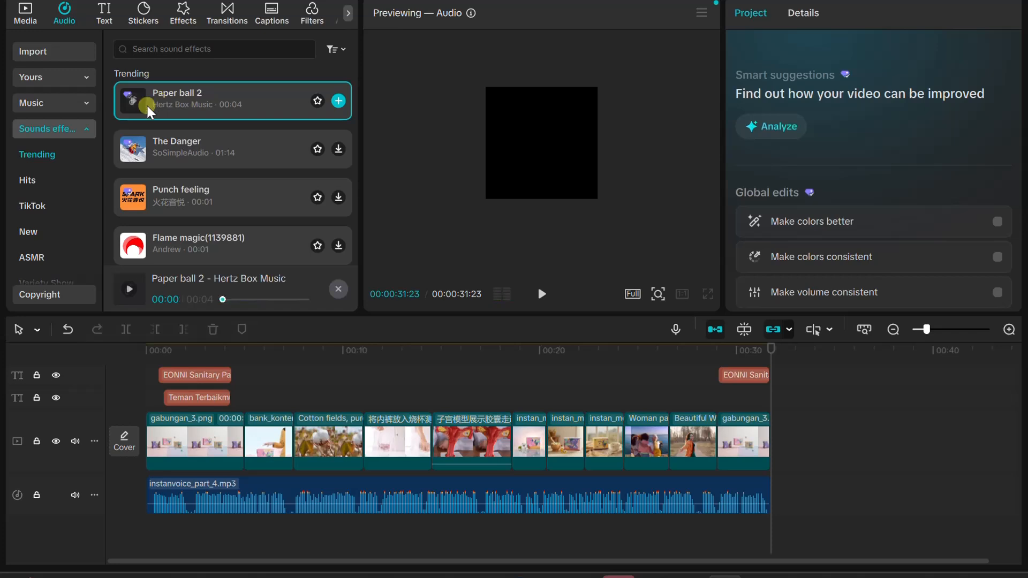
# Listen to Marketing music tracks, including Action Sport Motivational Rock and Hip-Hop Upbeat, to choose background music
pyautogui.click(70, 103)
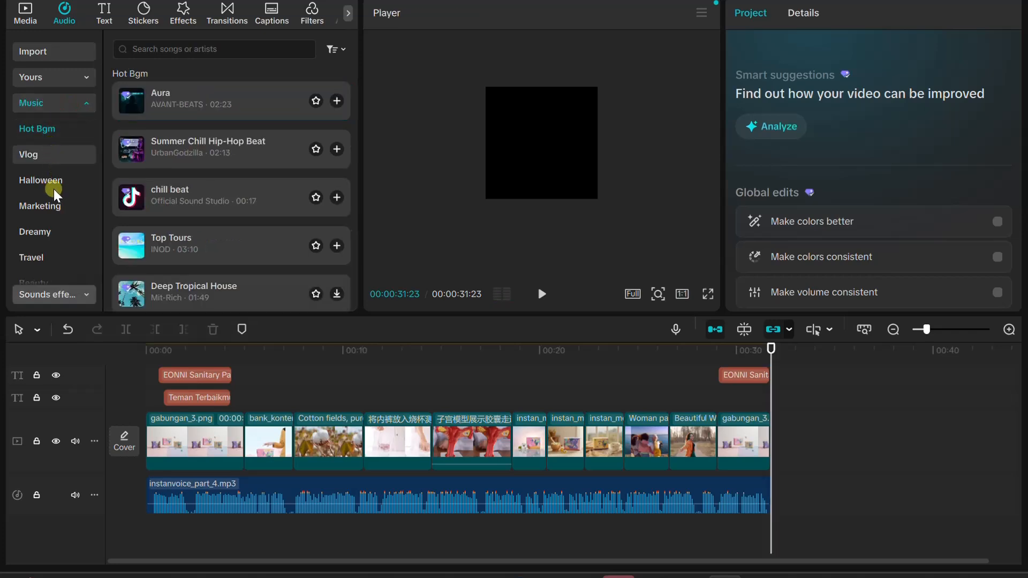
pyautogui.click(40, 206)
pyautogui.click(210, 117)
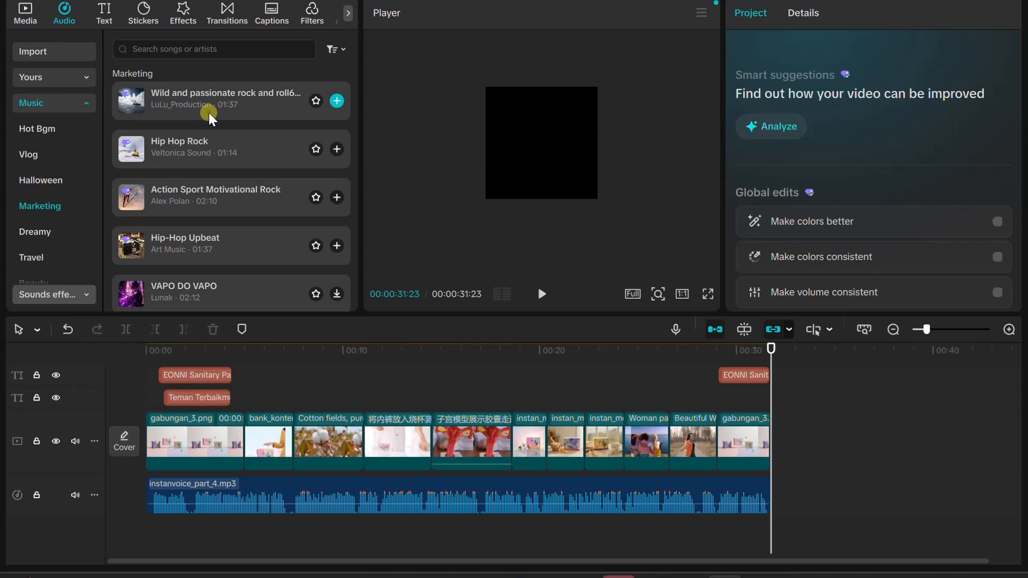
pyautogui.click(204, 145)
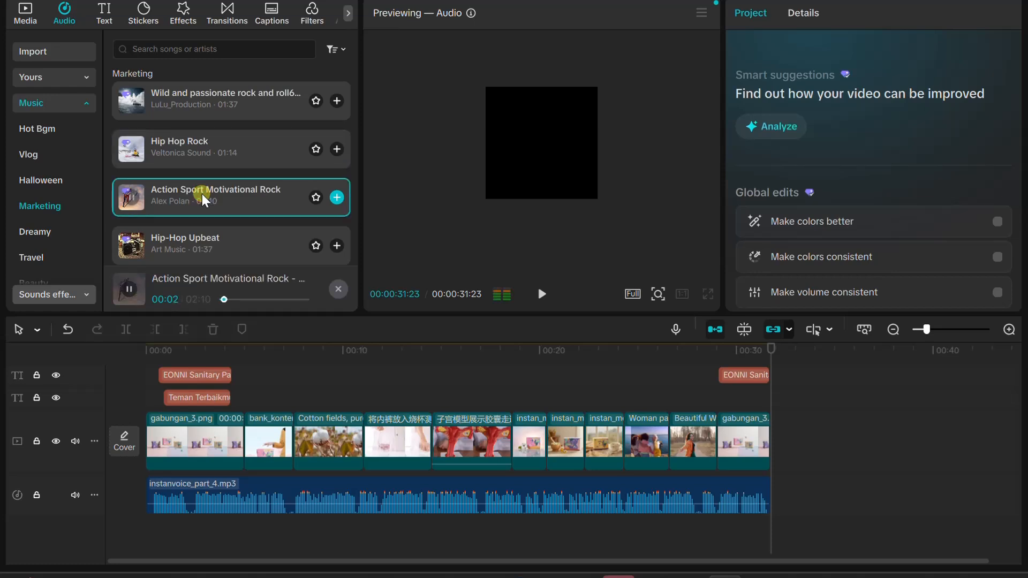
pyautogui.click(185, 242)
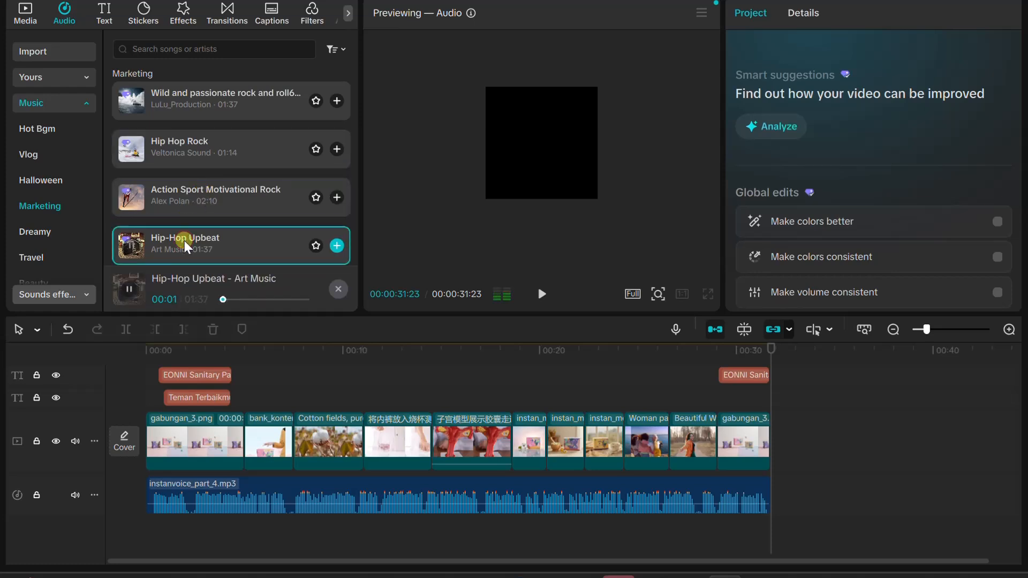
# Add the Hip-Hop Upbeat track beneath the voice-over from the start of the video, and lower its volume to -15.7 dB
pyautogui.scroll(-2, 187, 244)
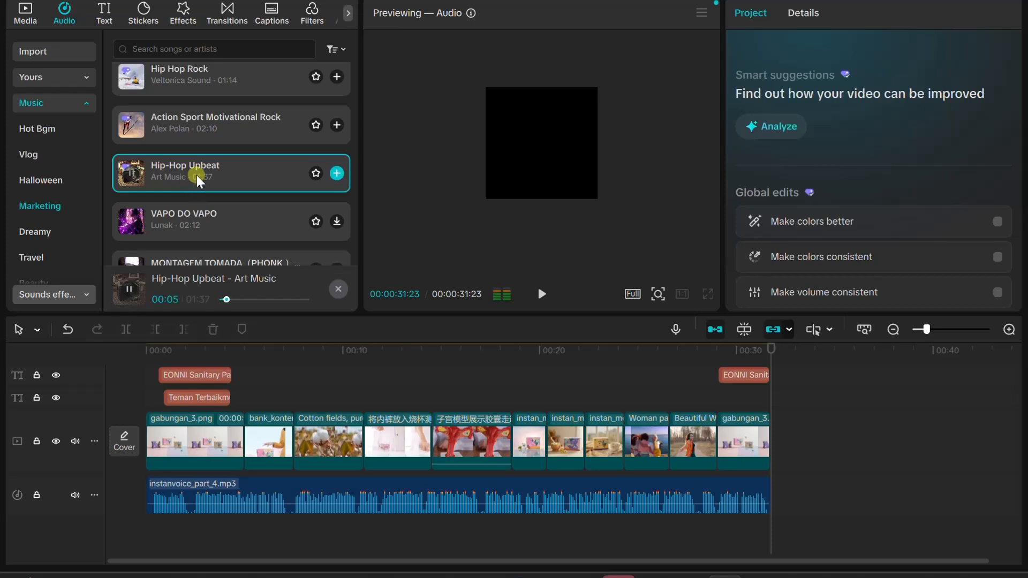
pyautogui.moveTo(199, 179); pyautogui.dragTo(133, 541)
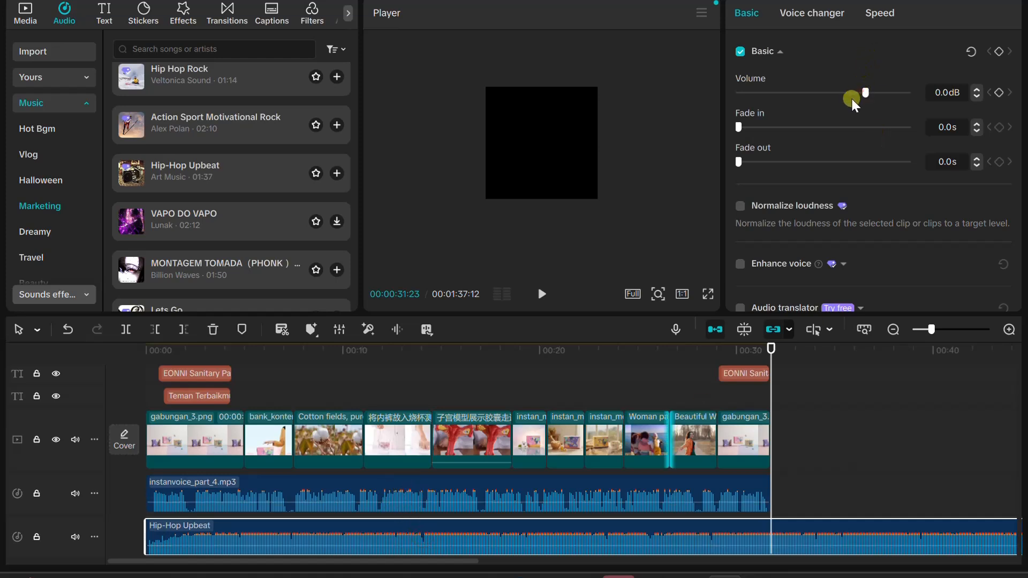
pyautogui.moveTo(853, 103); pyautogui.dragTo(833, 107)
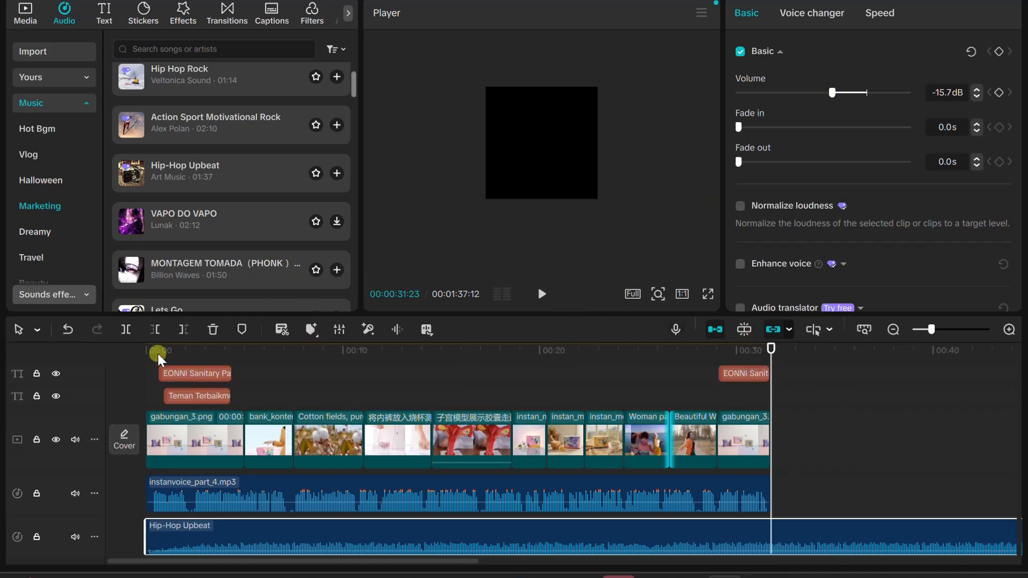
# Cut off the Hip-Hop Upbeat music where the video ends at 31:23, and give it a 1.9 s fade-out
pyautogui.click(126, 328)
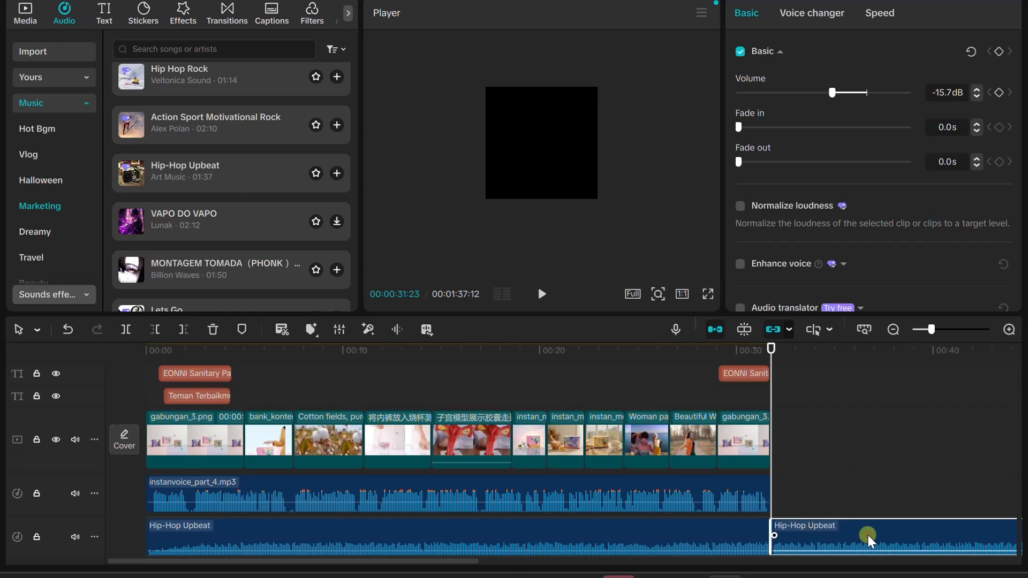
pyautogui.press('Delete')
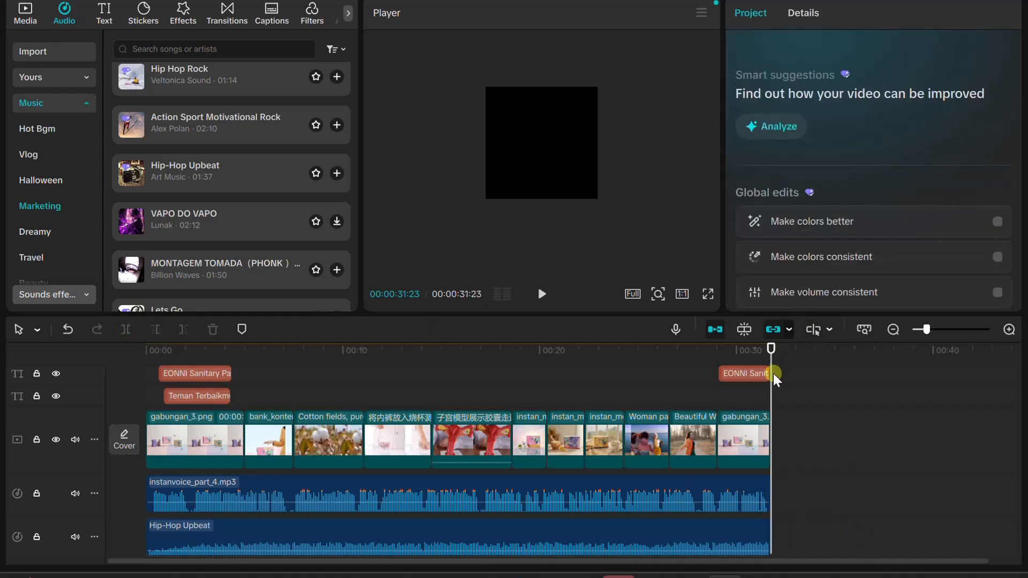
pyautogui.click(686, 533)
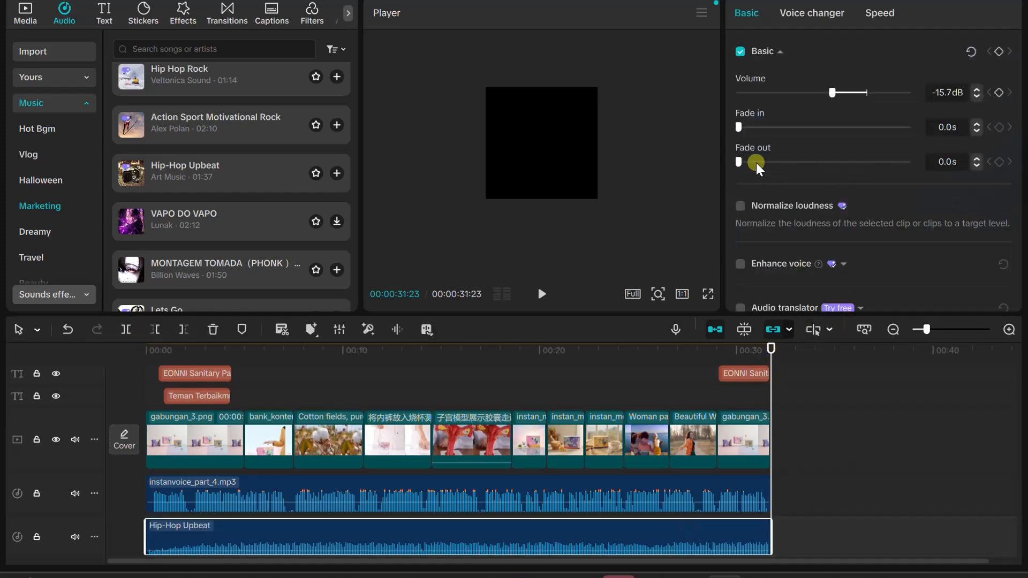
pyautogui.moveTo(744, 162); pyautogui.dragTo(767, 162)
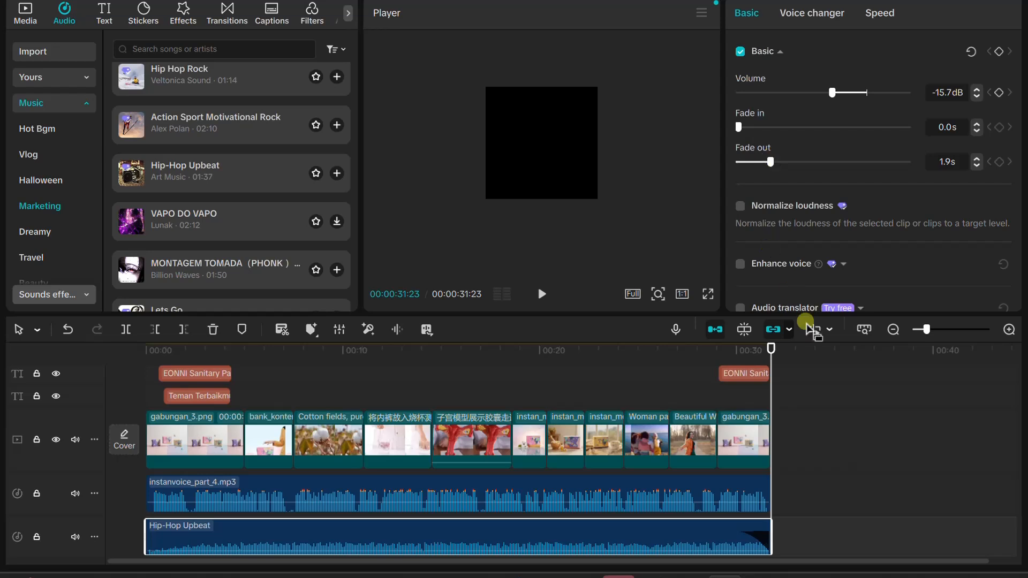
# Play the whole video from the start to check the music mix, replay the opening seconds, and return to the beginning
pyautogui.moveTo(771, 345); pyautogui.dragTo(4, 462)
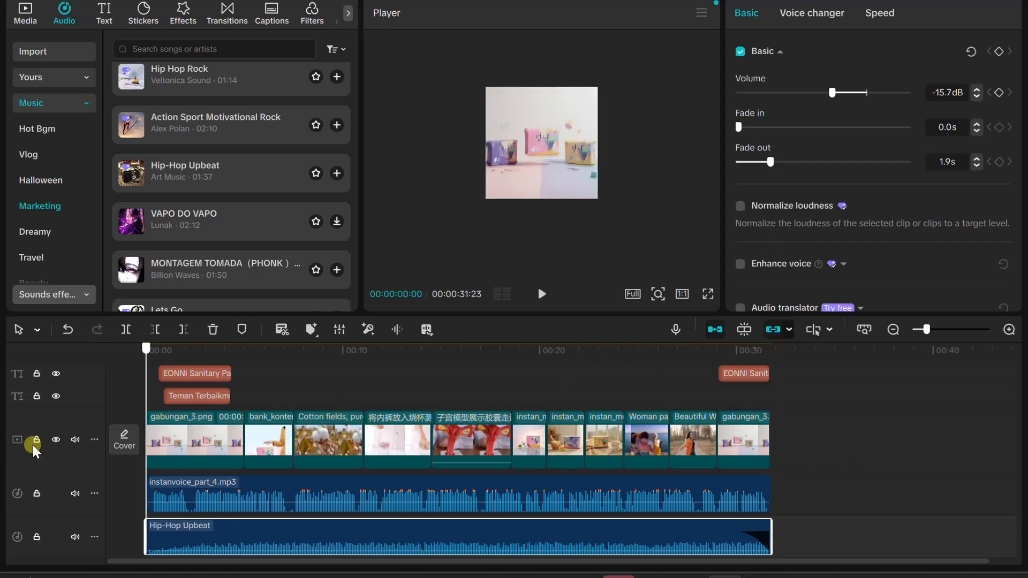
pyautogui.click(542, 294)
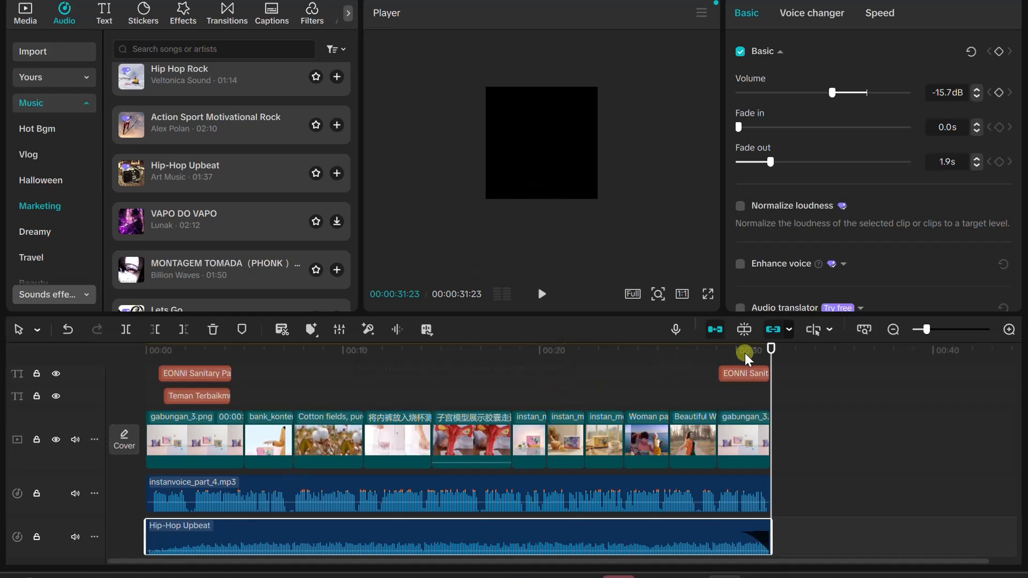
pyautogui.moveTo(771, 349); pyautogui.dragTo(86, 382)
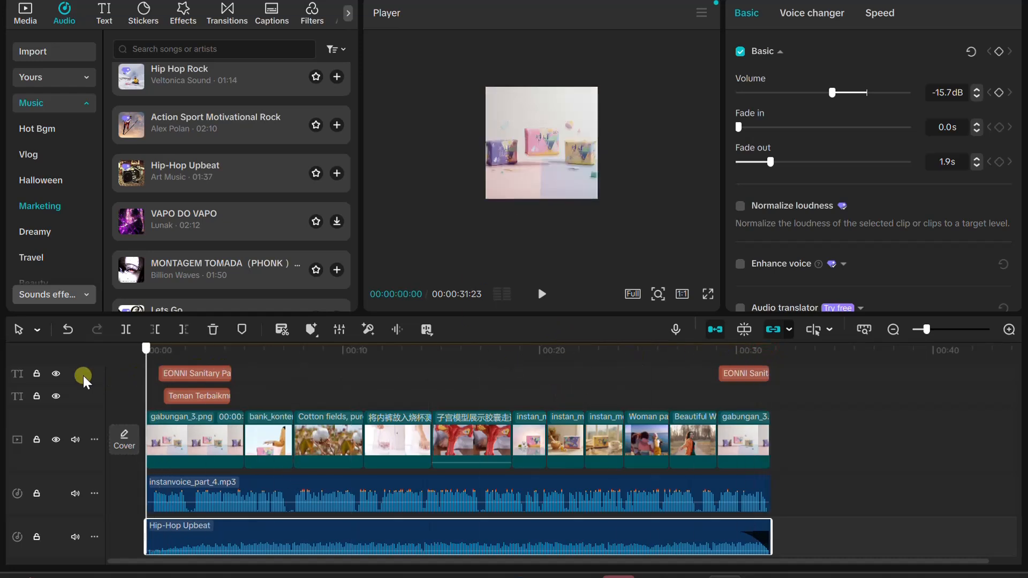
pyautogui.click(543, 295)
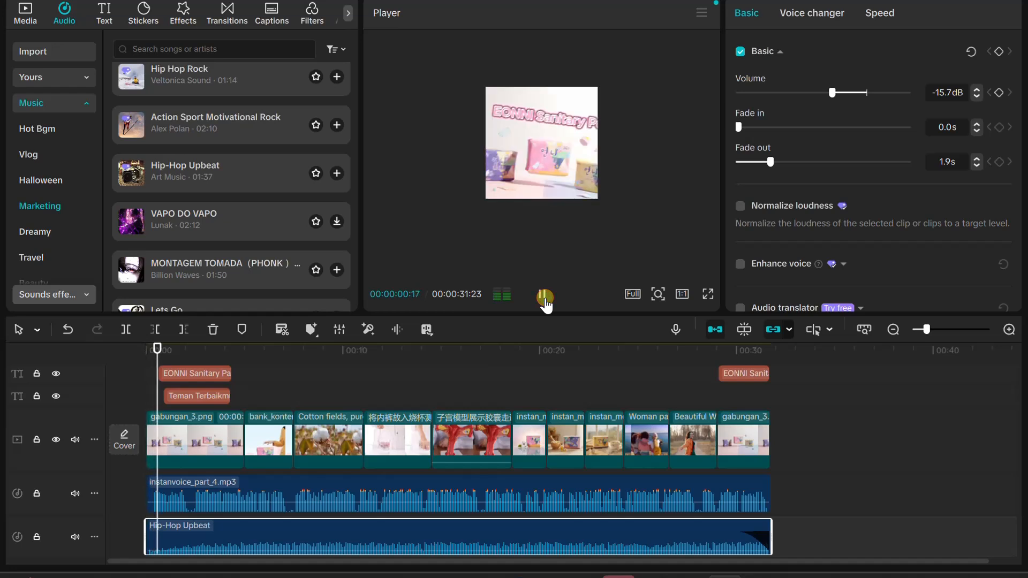
pyautogui.click(544, 296)
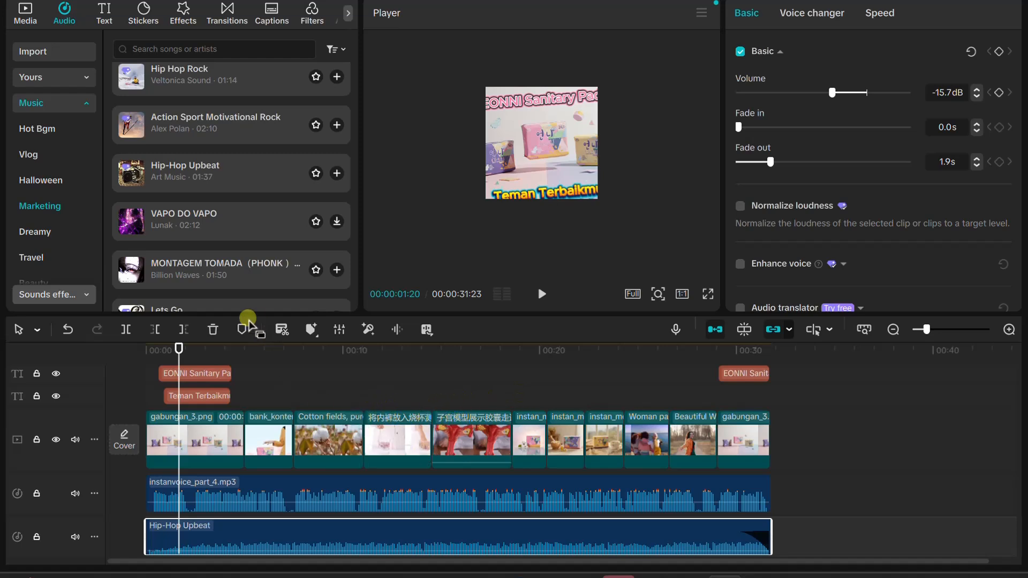
pyautogui.moveTo(179, 349); pyautogui.dragTo(116, 365)
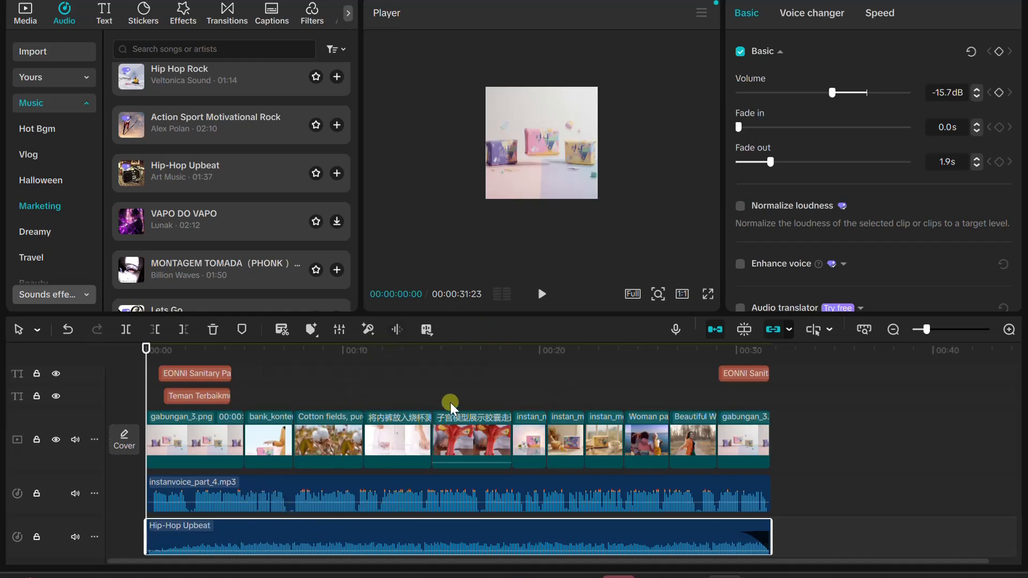
# Export the video as a 1080P mp4 at 30fps named "Eonni Sanitary Pa", and dismiss the sharing options without sharing it
pyautogui.scroll(1, 855, 409)
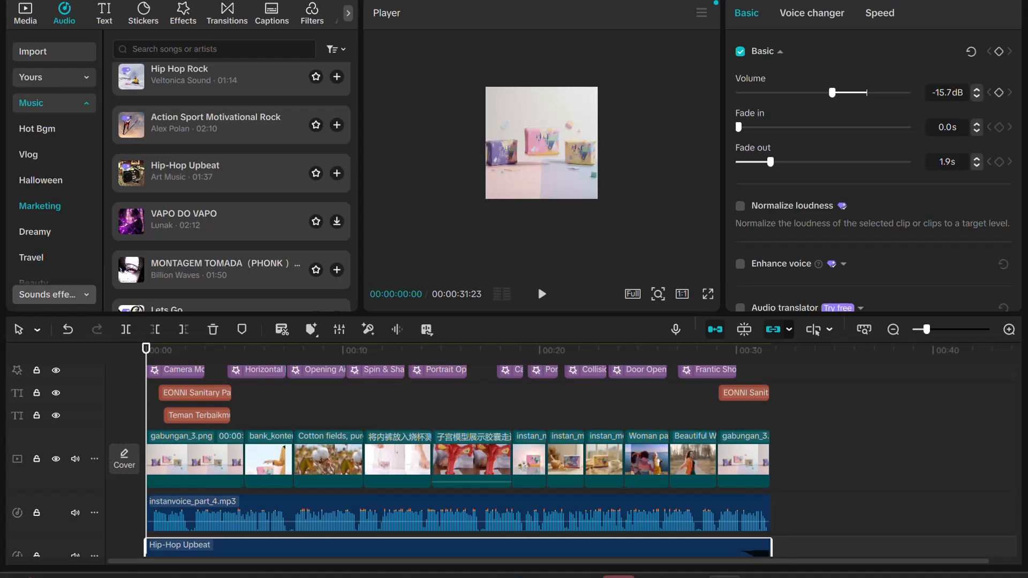
pyautogui.hotkey('ctrl', 'e')
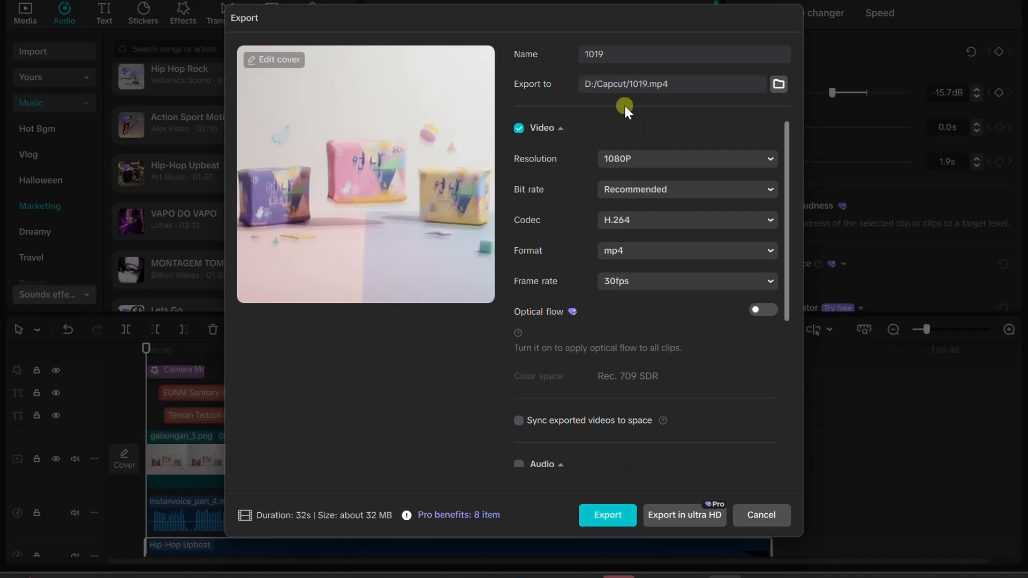
pyautogui.write('Eonni Sanitary Pads')
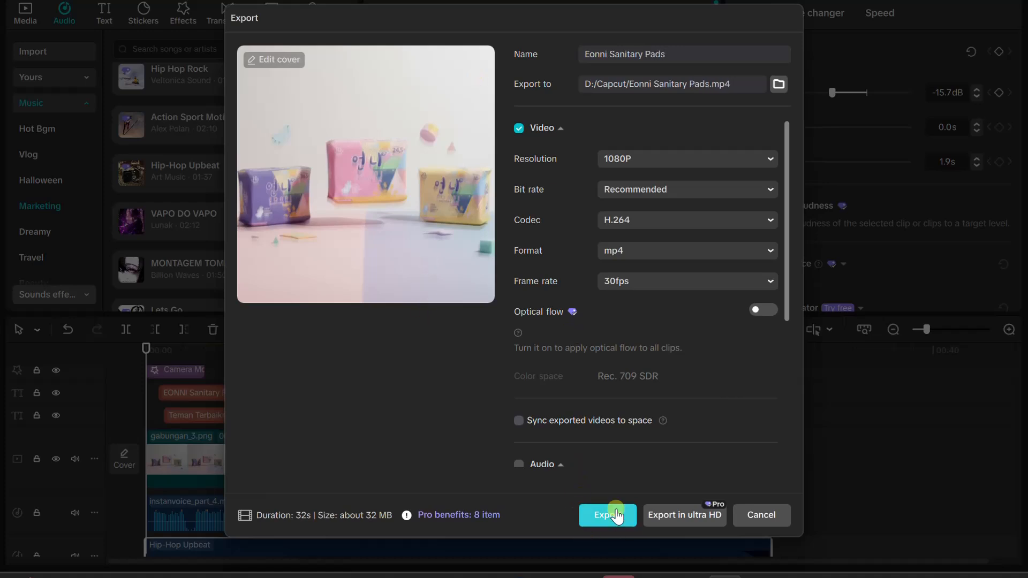
pyautogui.click(617, 516)
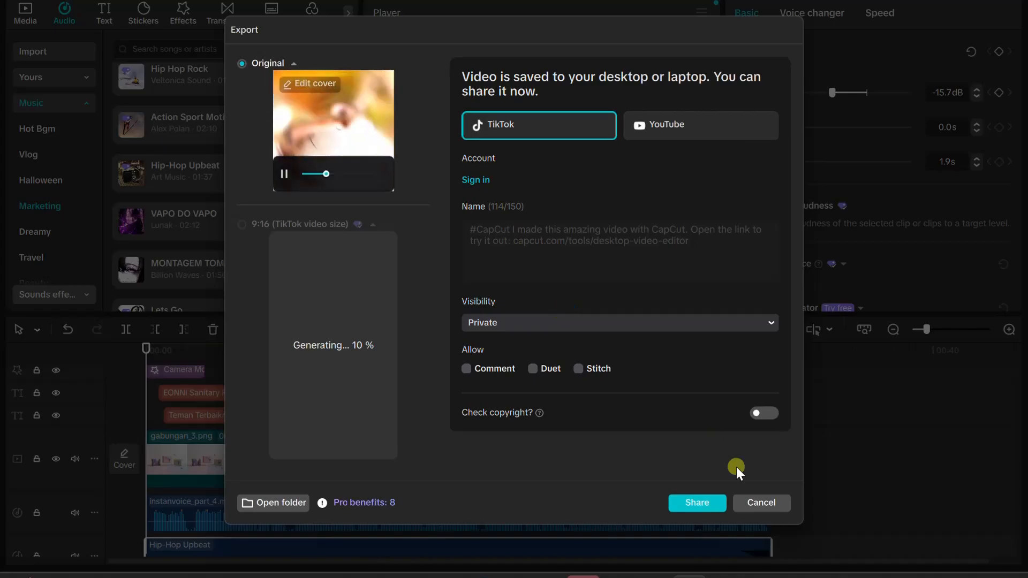
pyautogui.click(760, 501)
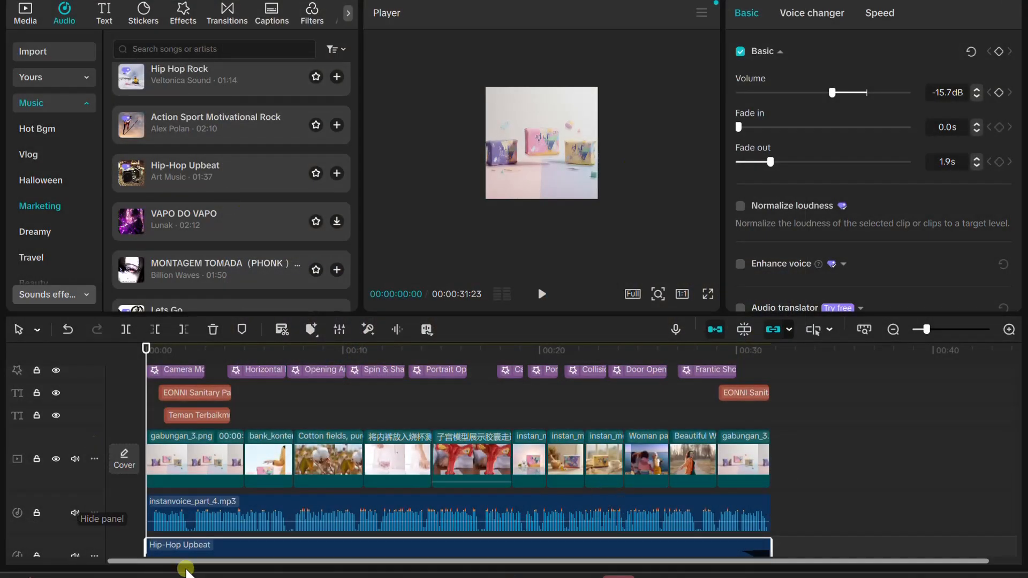
pyautogui.scroll(-1, 197, 495)
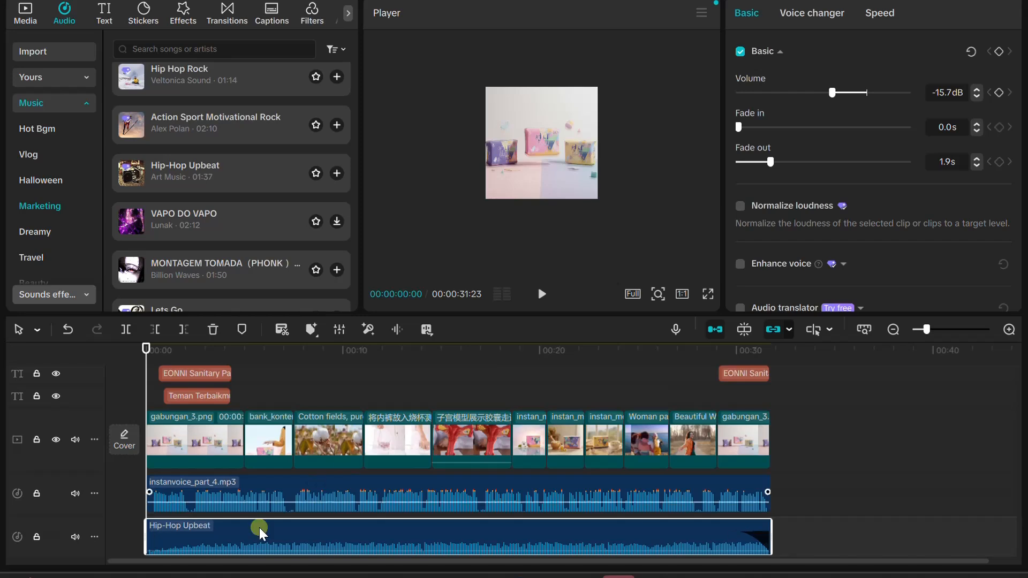